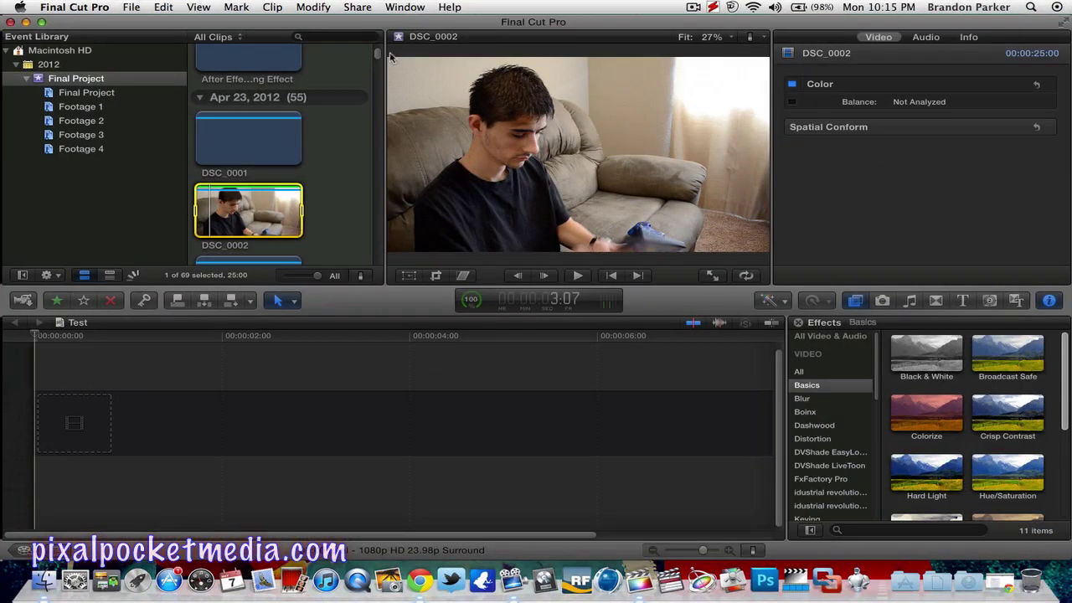
# Turn on audio skimming for the footage
pyautogui.moveTo(377, 55); pyautogui.dragTo(379, 88)
pyautogui.scroll(10, 378, 77)
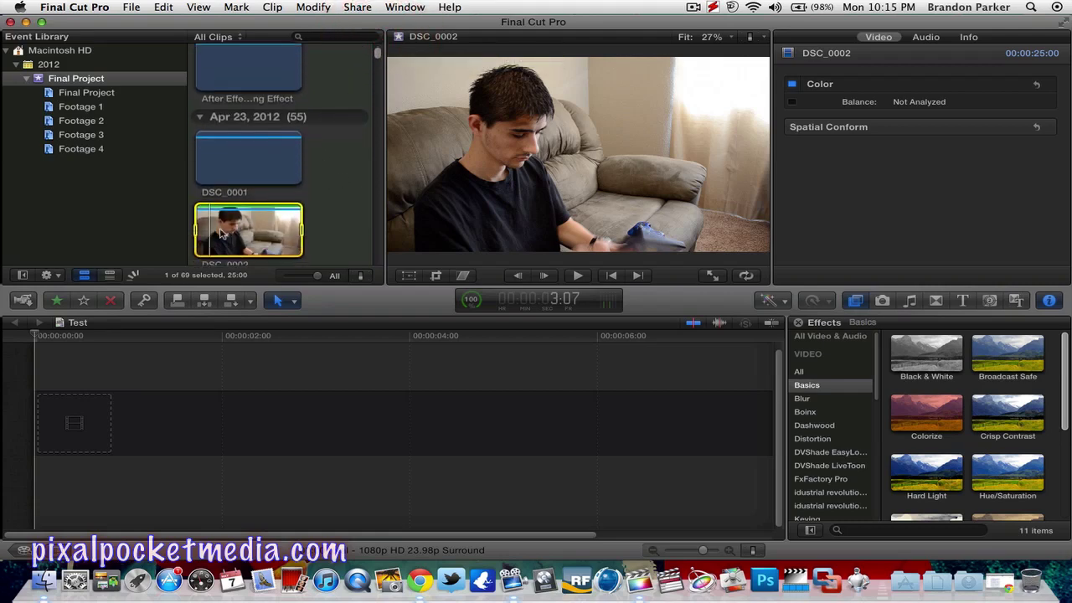
pyautogui.scroll(-1, 335, 215)
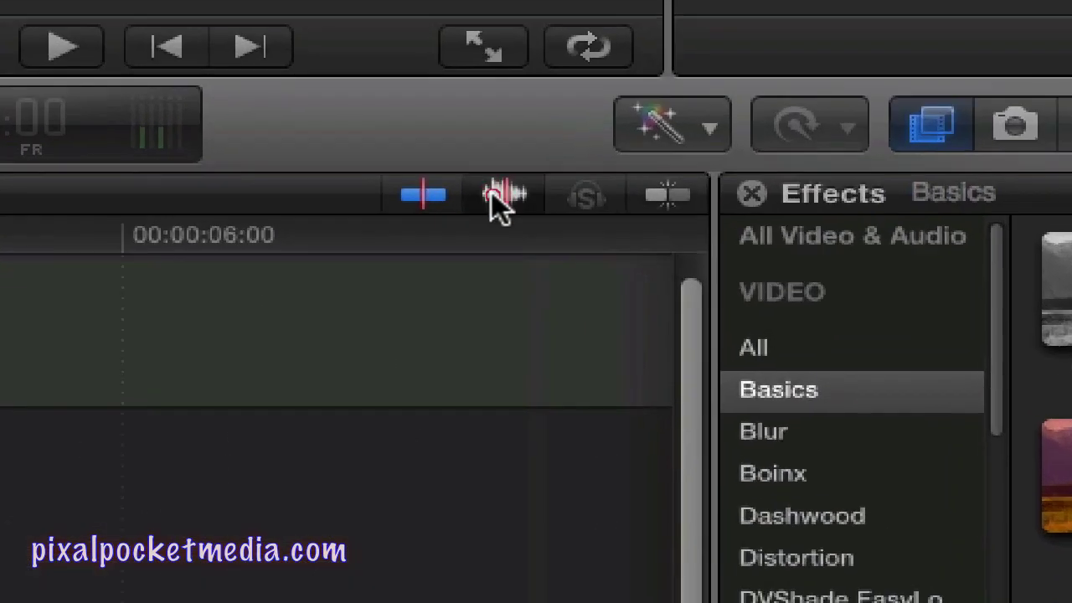
pyautogui.click(492, 194)
pyautogui.click(508, 200)
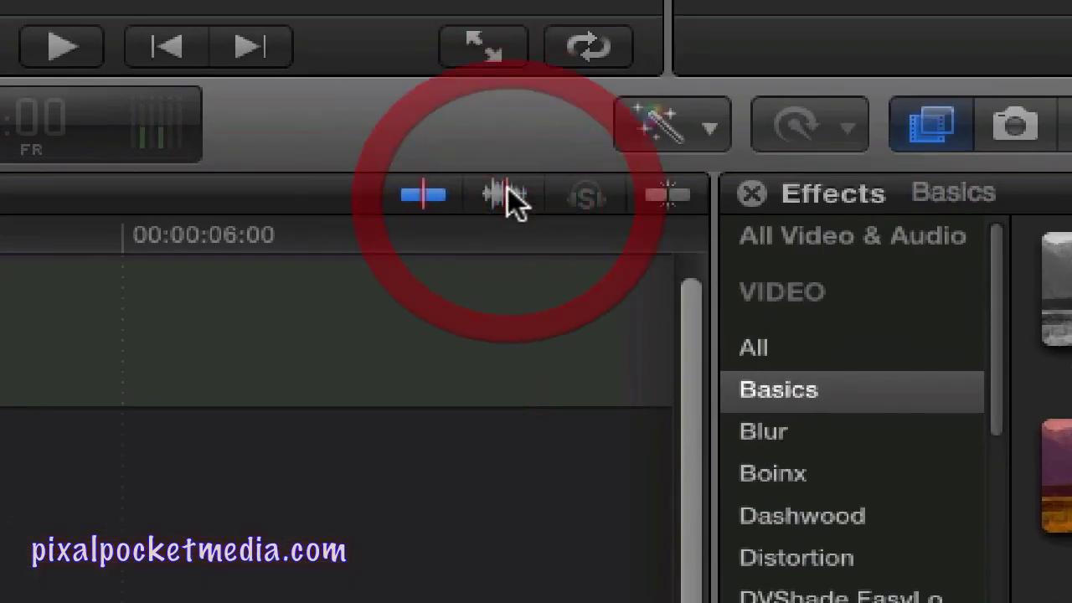
pyautogui.click(500, 200)
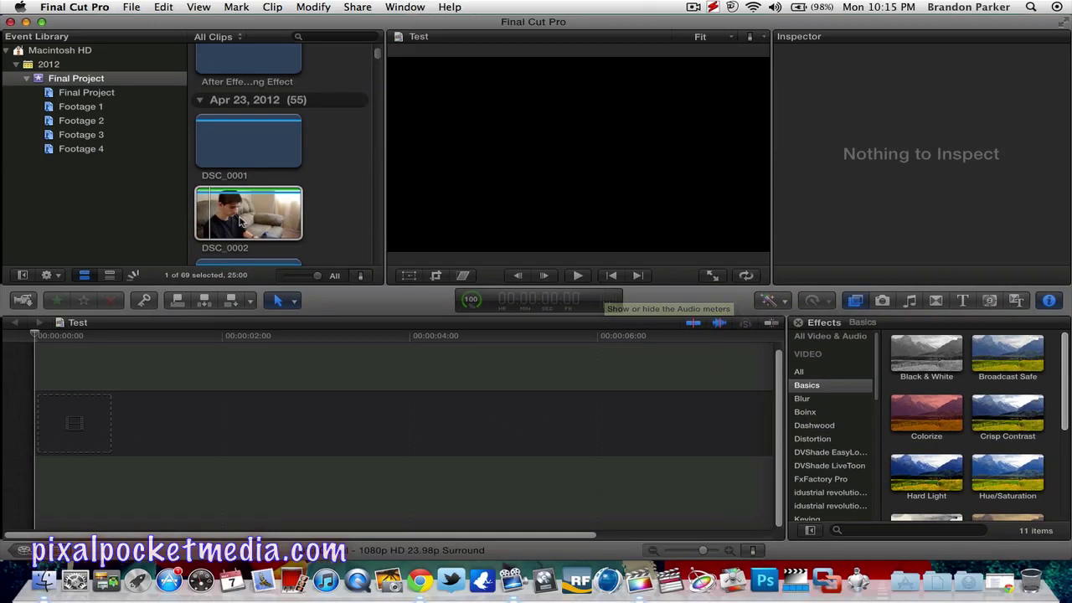
# Turn off audio skimming and video skimming
pyautogui.click(77, 159)
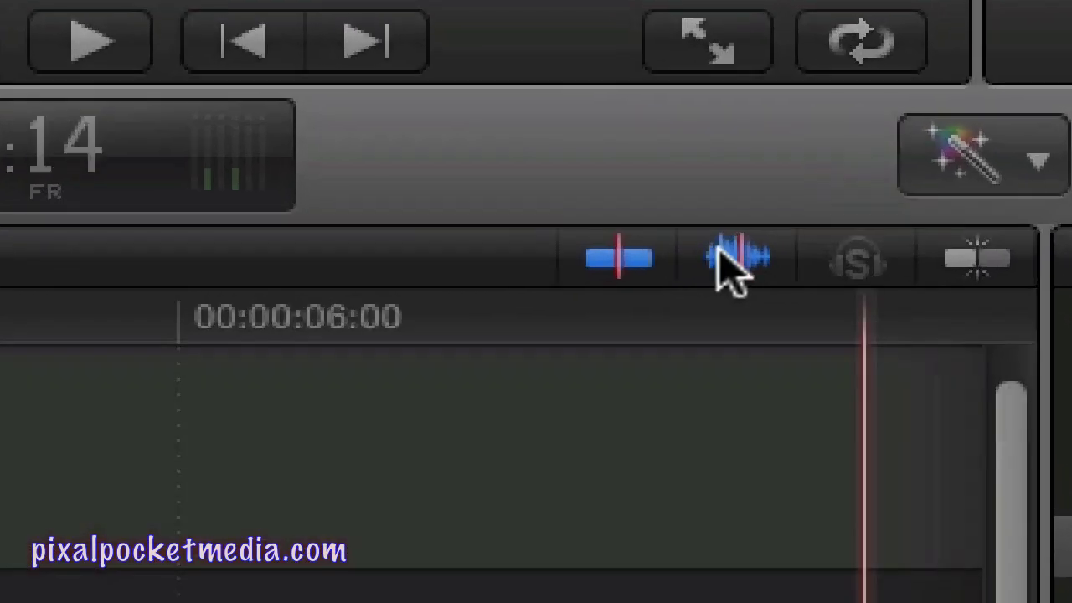
pyautogui.click(721, 253)
pyautogui.click(618, 258)
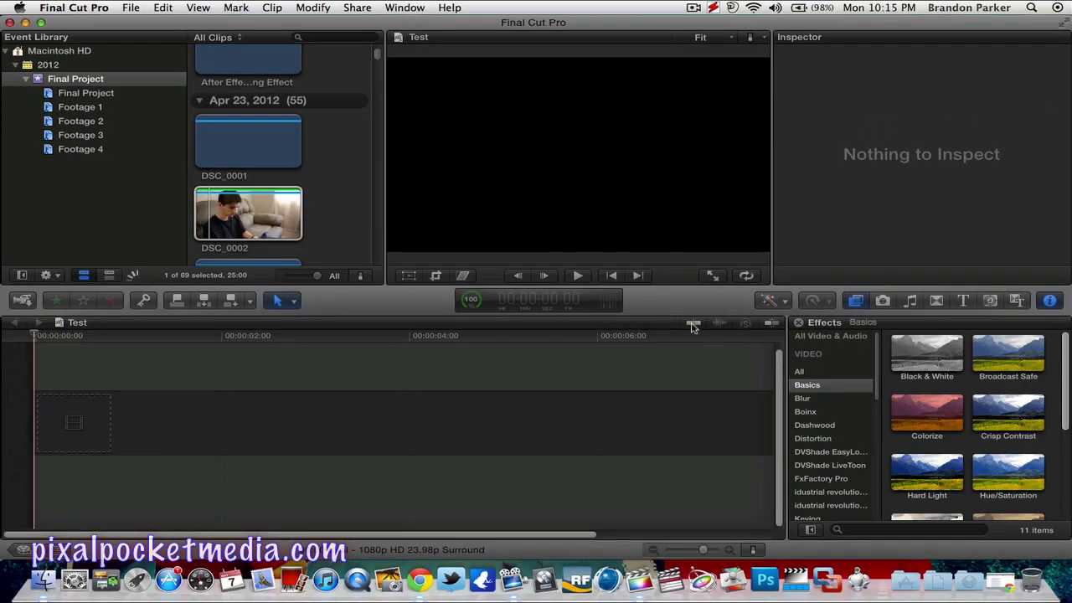
# Append the whole DSC_0002 clip from the event to the Test project's timeline
pyautogui.click(243, 219)
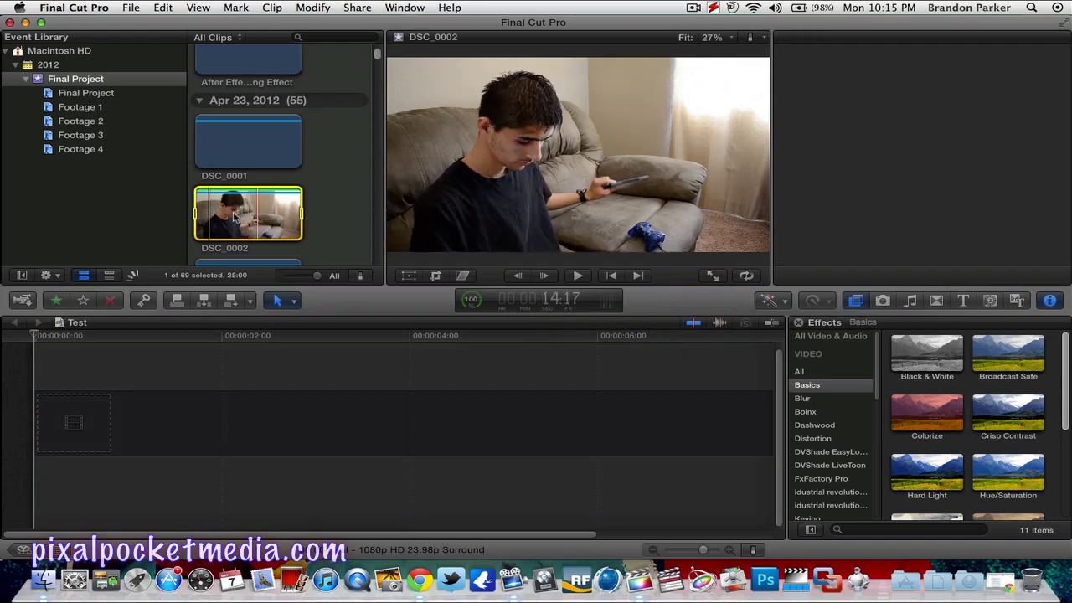
pyautogui.moveTo(268, 220)
pyautogui.mouseDown()
pyautogui.moveTo(303, 216)
pyautogui.moveTo(232, 220)
pyautogui.moveTo(310, 214)
pyautogui.moveTo(251, 219)
pyautogui.moveTo(267, 220)
pyautogui.mouseUp()
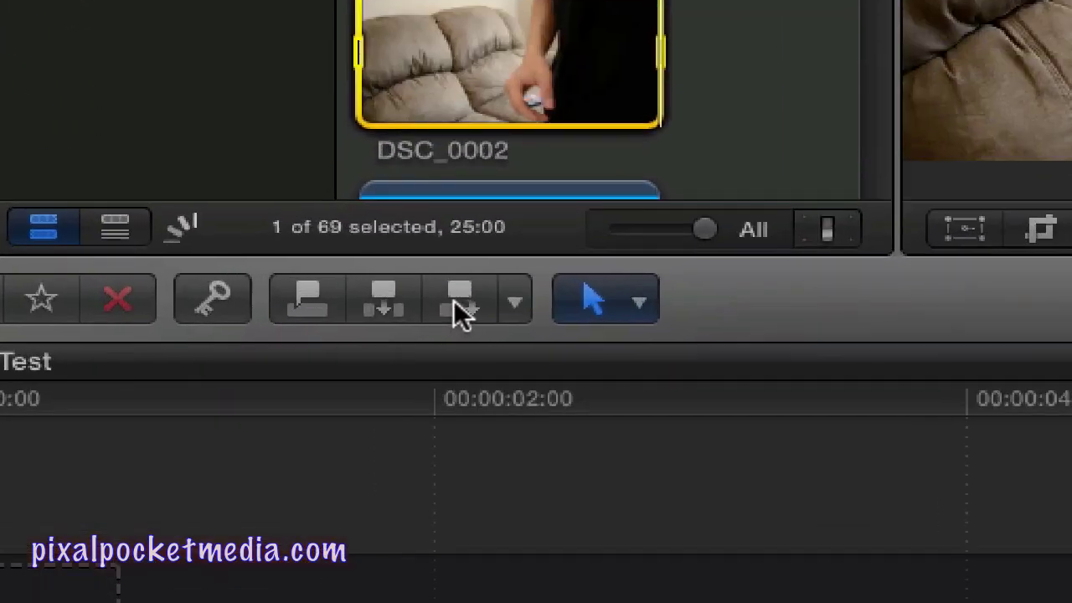
pyautogui.click(230, 300)
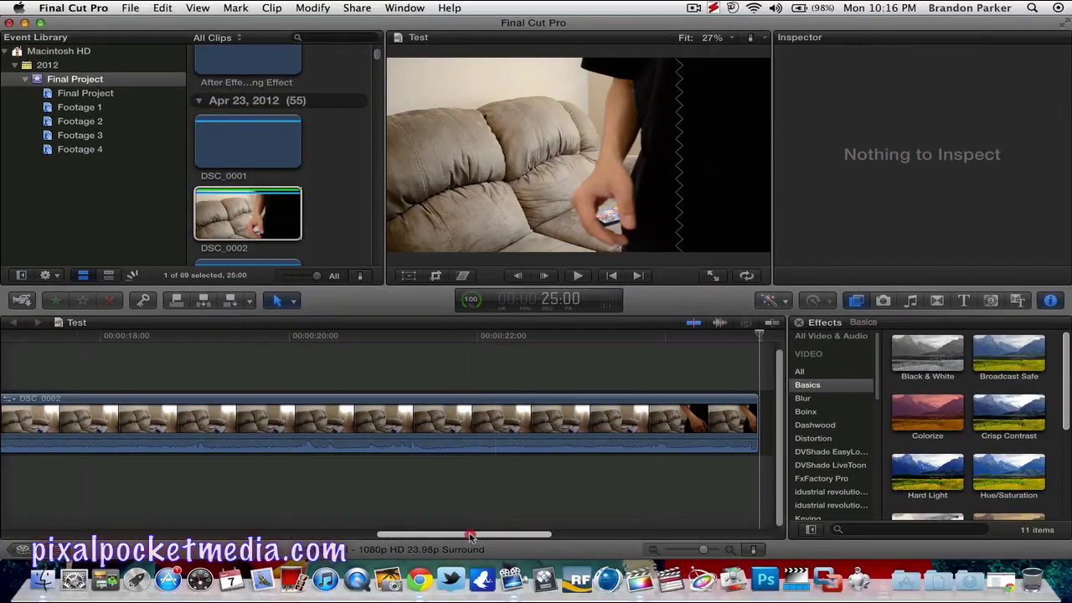
# Blade the DSC_0002 clip at about 1:09, as the person enters the frame, and delete the empty opening piece
pyautogui.moveTo(466, 534); pyautogui.dragTo(29, 525)
pyautogui.click(216, 419)
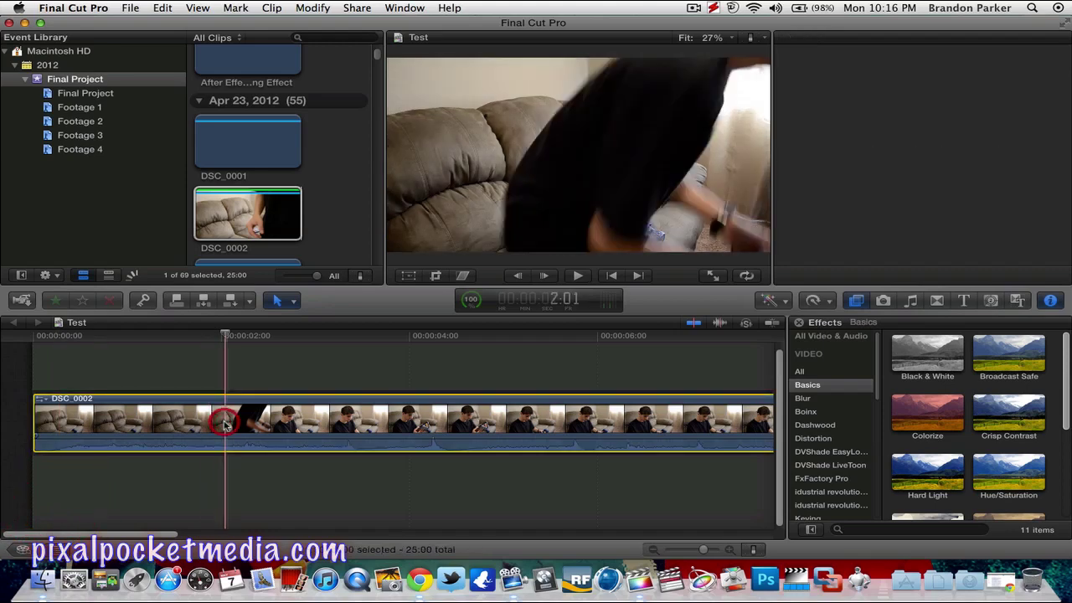
pyautogui.click(280, 421)
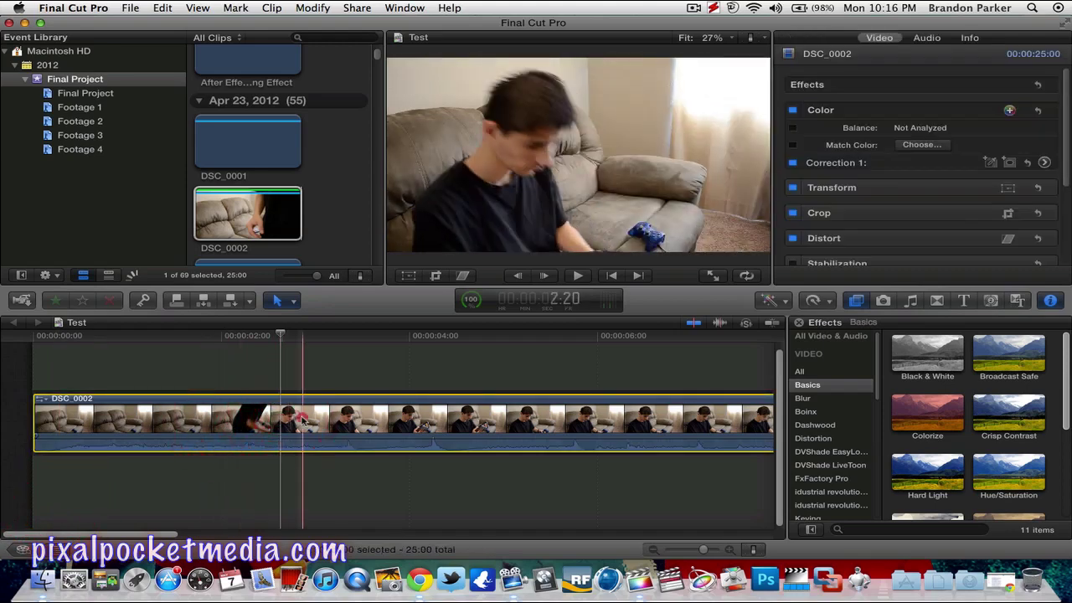
pyautogui.click(301, 419)
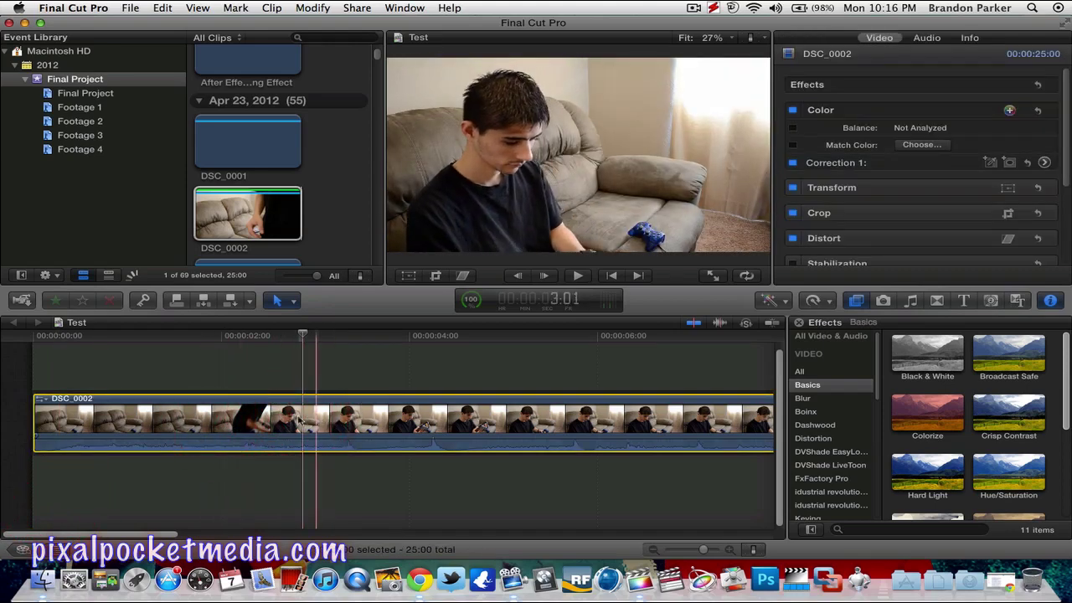
pyautogui.click(222, 419)
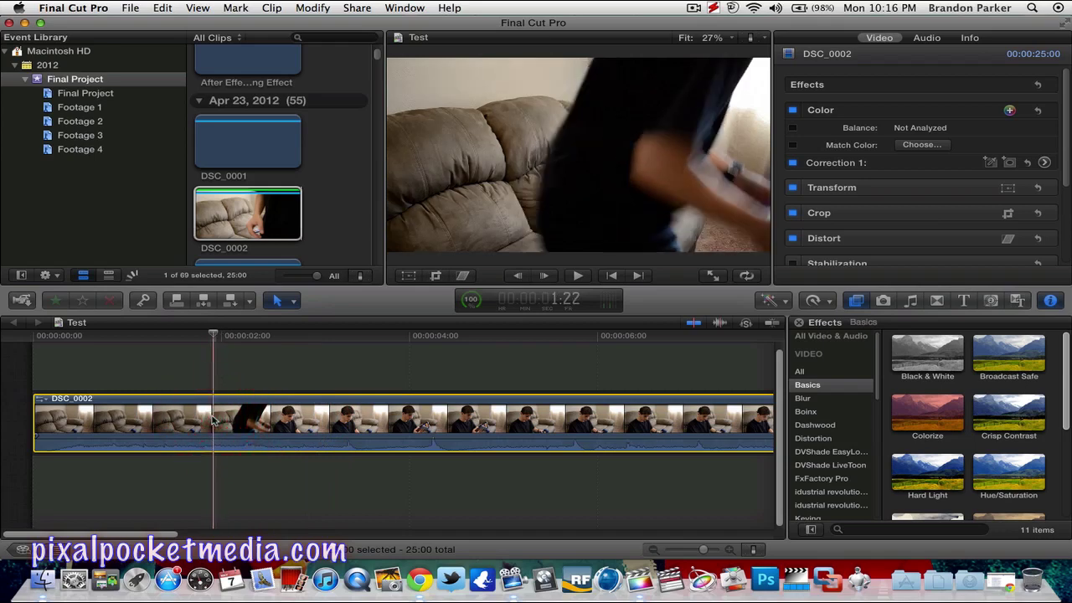
pyautogui.click(191, 419)
pyautogui.click(154, 423)
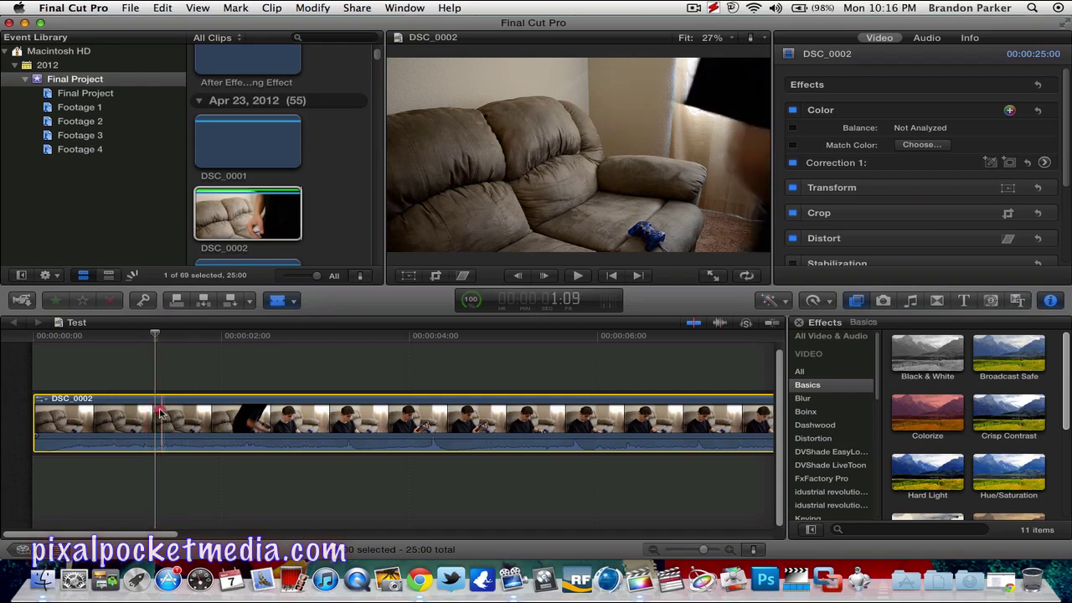
pyautogui.click(162, 412)
pyautogui.click(110, 411)
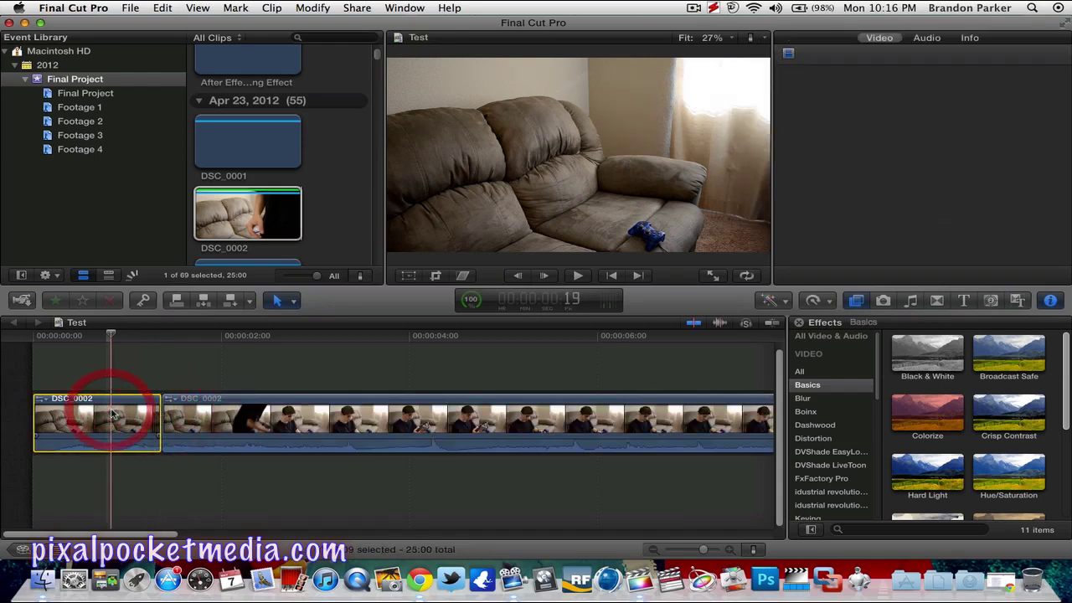
pyautogui.press('Delete')
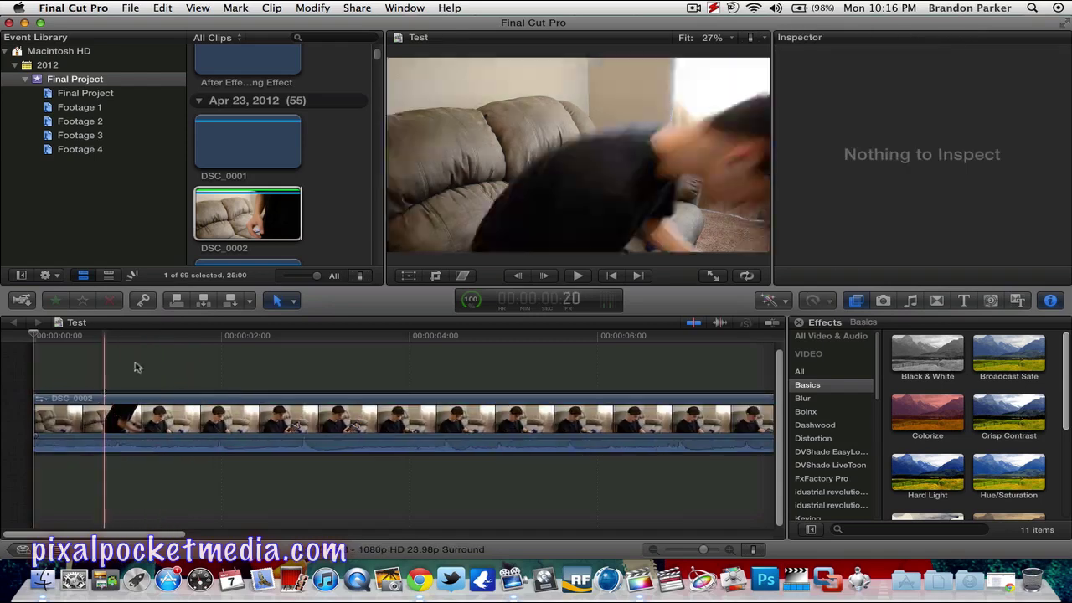
pyautogui.click(295, 300)
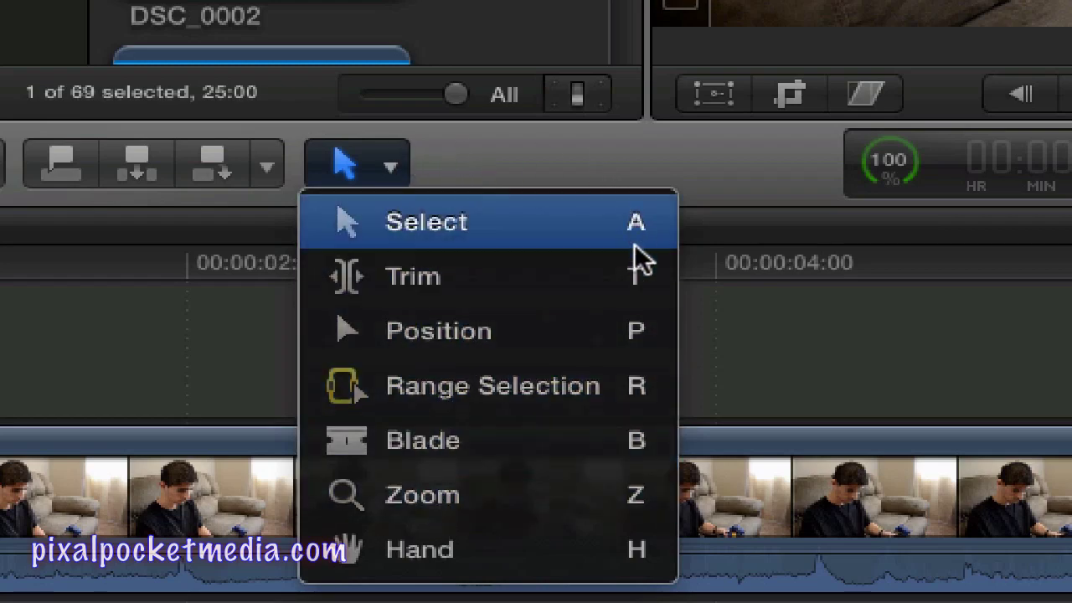
pyautogui.click(551, 144)
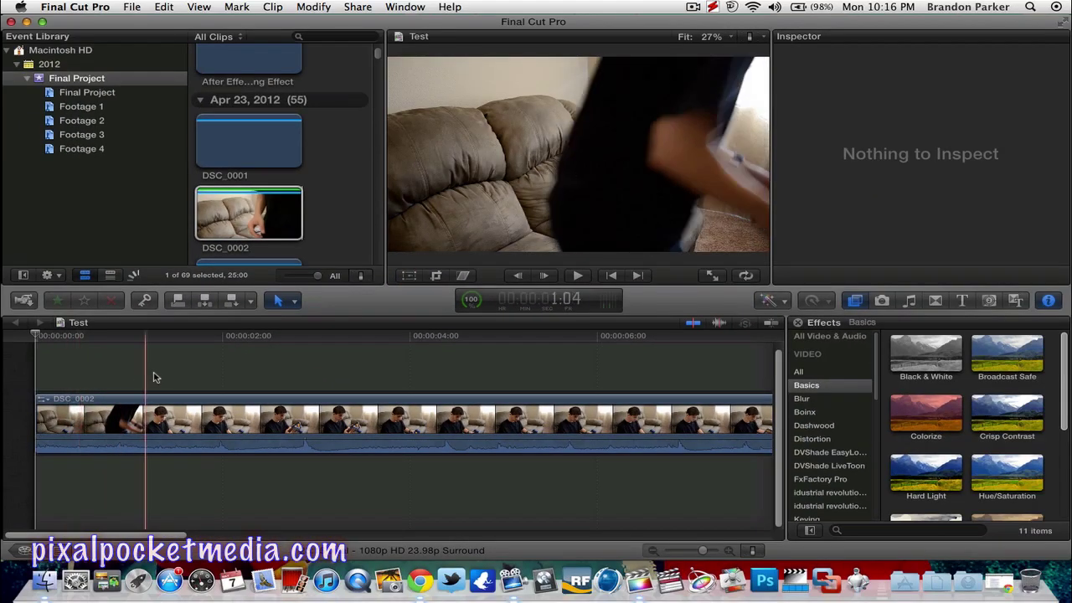
# Blade the DSC_0002 clip at about 3:04, where the game case is opened, and delete everything after the cut
pyautogui.moveTo(114, 534); pyautogui.dragTo(164, 533)
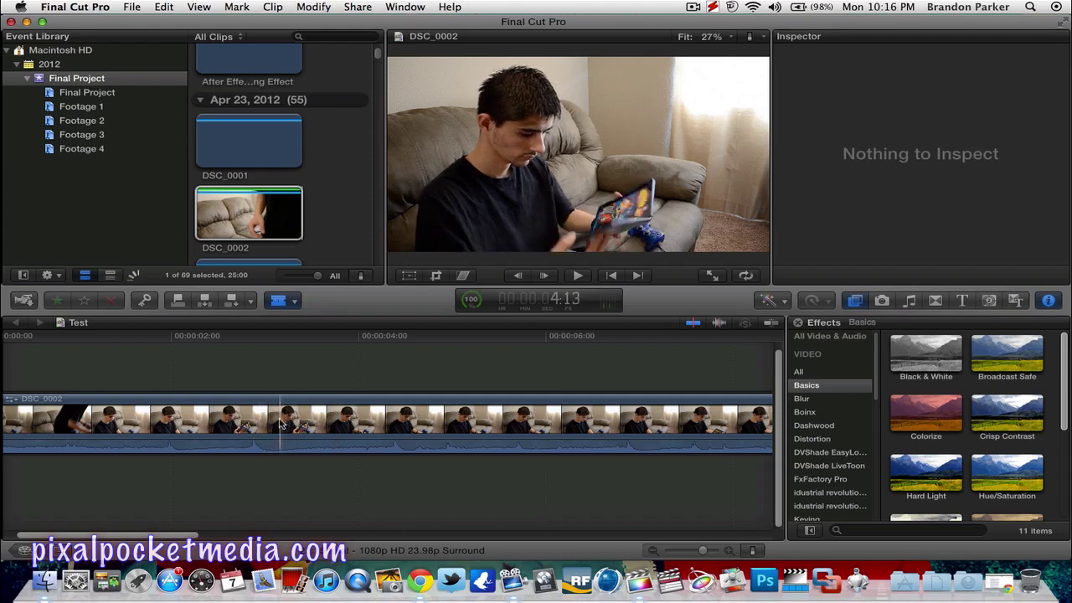
pyautogui.press('a')
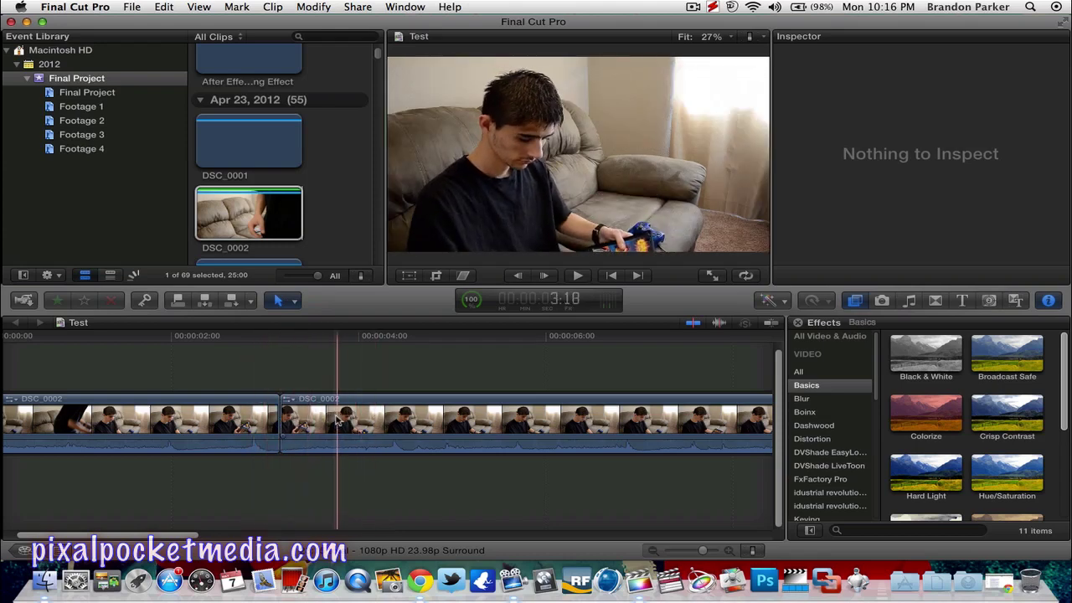
pyautogui.press('Delete')
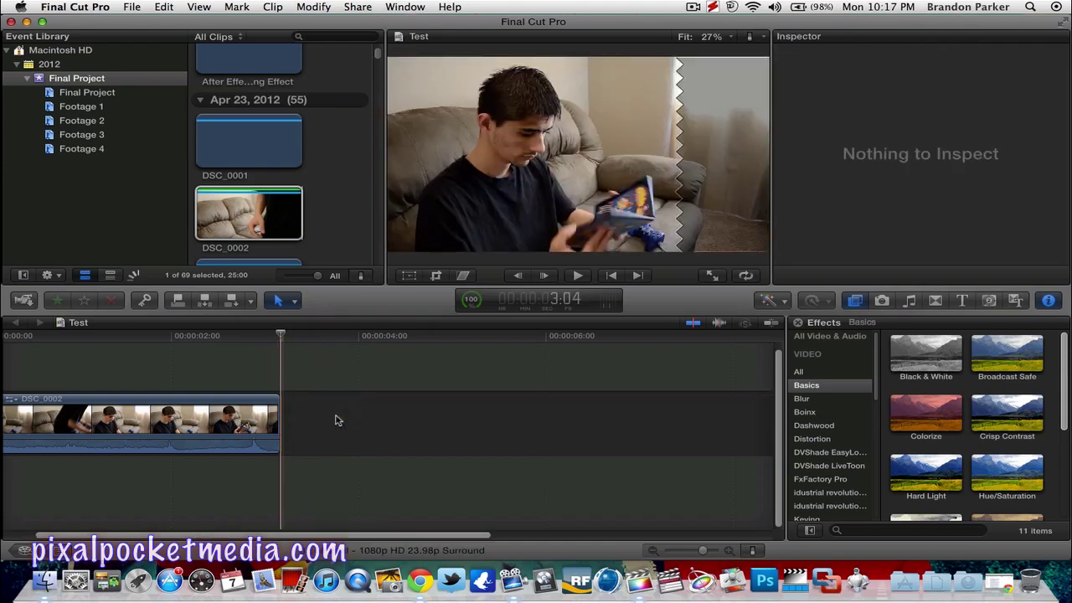
pyautogui.moveTo(368, 537); pyautogui.dragTo(219, 533)
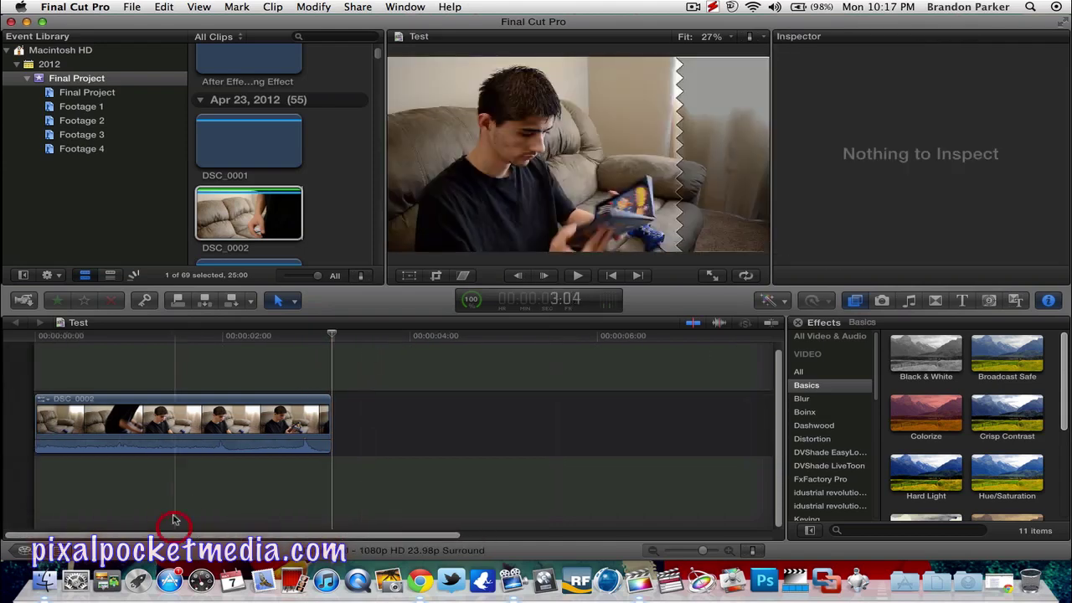
# Append the whole DSC_0003 clip from the event to the end of the Test timeline
pyautogui.moveTo(377, 52); pyautogui.dragTo(376, 61)
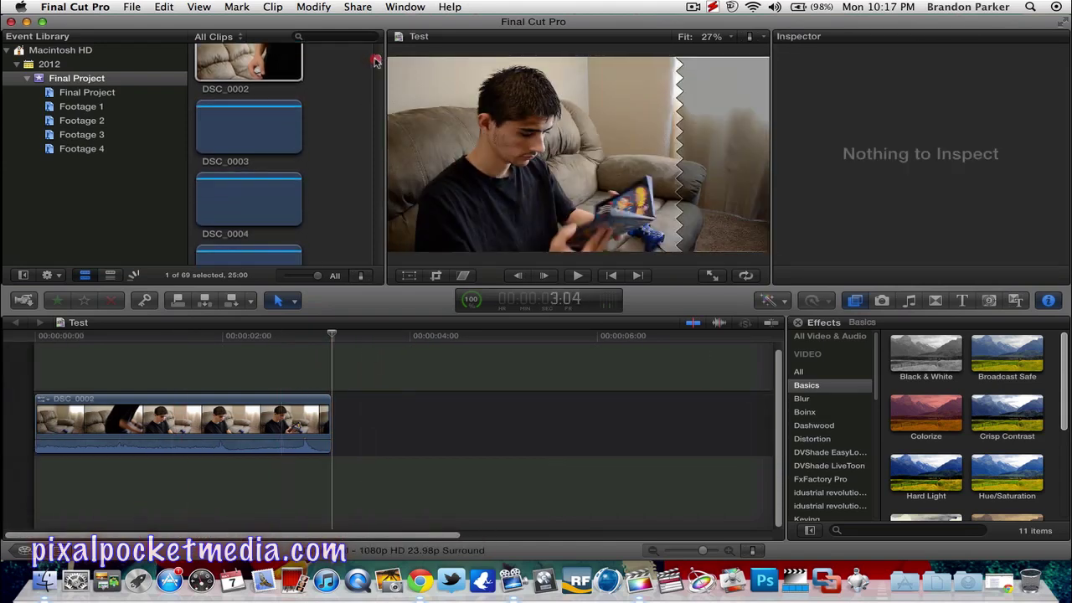
pyautogui.click(249, 134)
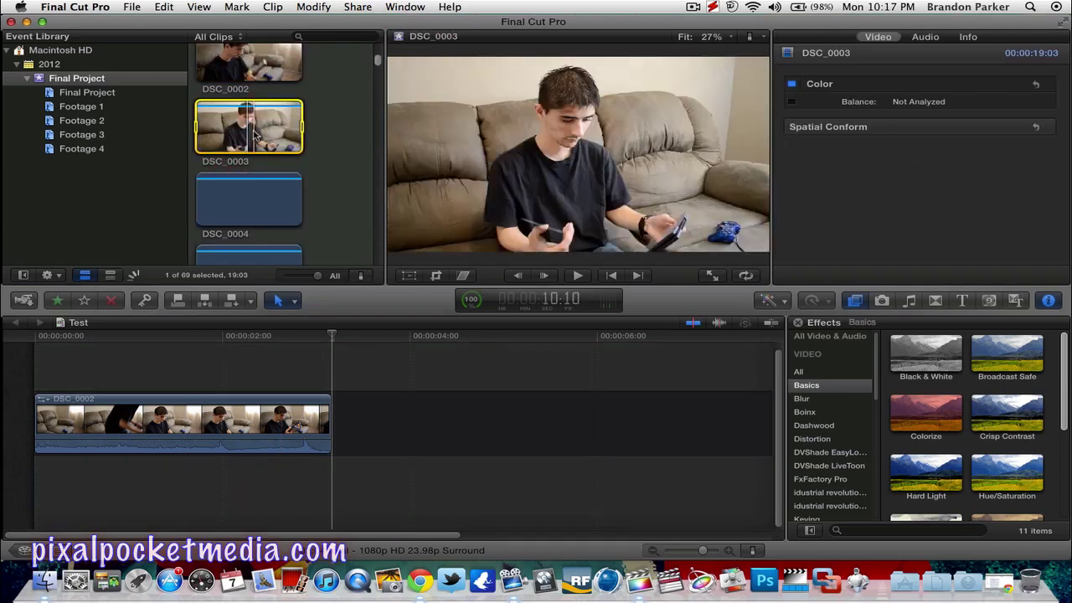
pyautogui.scroll(-5, 303, 178)
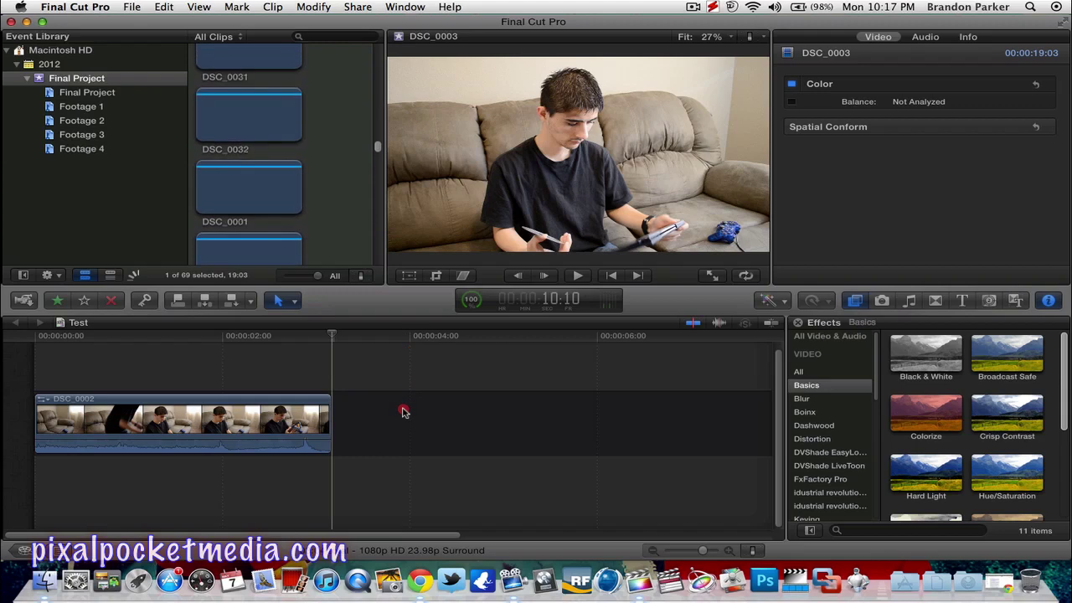
pyautogui.click(405, 410)
pyautogui.scroll(-2, 377, 170)
pyautogui.click(376, 80)
pyautogui.scroll(-3, 374, 77)
pyautogui.moveTo(375, 77); pyautogui.dragTo(377, 55)
pyautogui.click(269, 205)
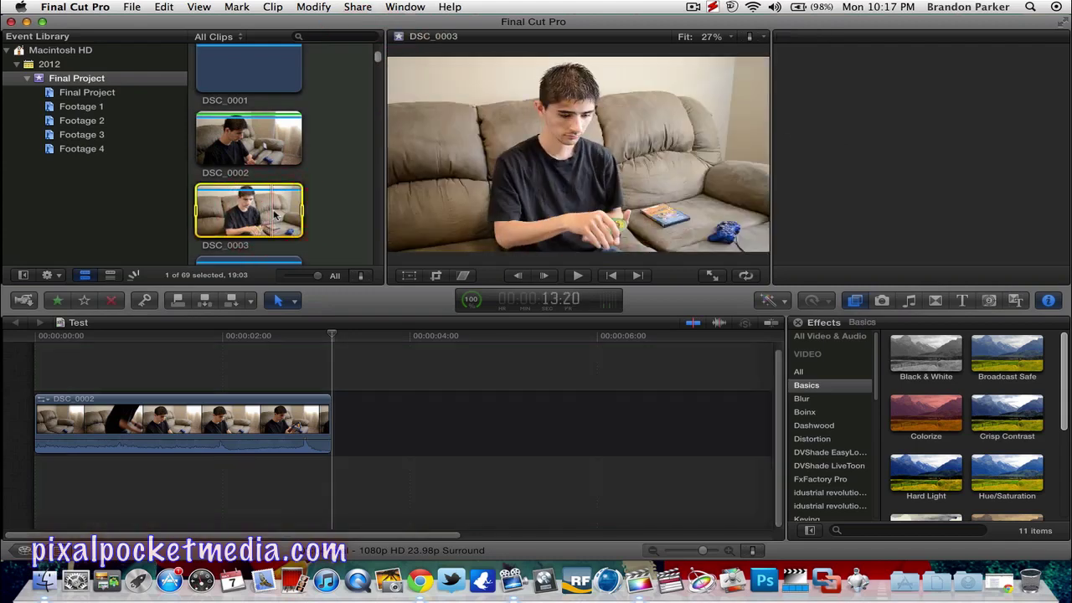
pyautogui.click(232, 302)
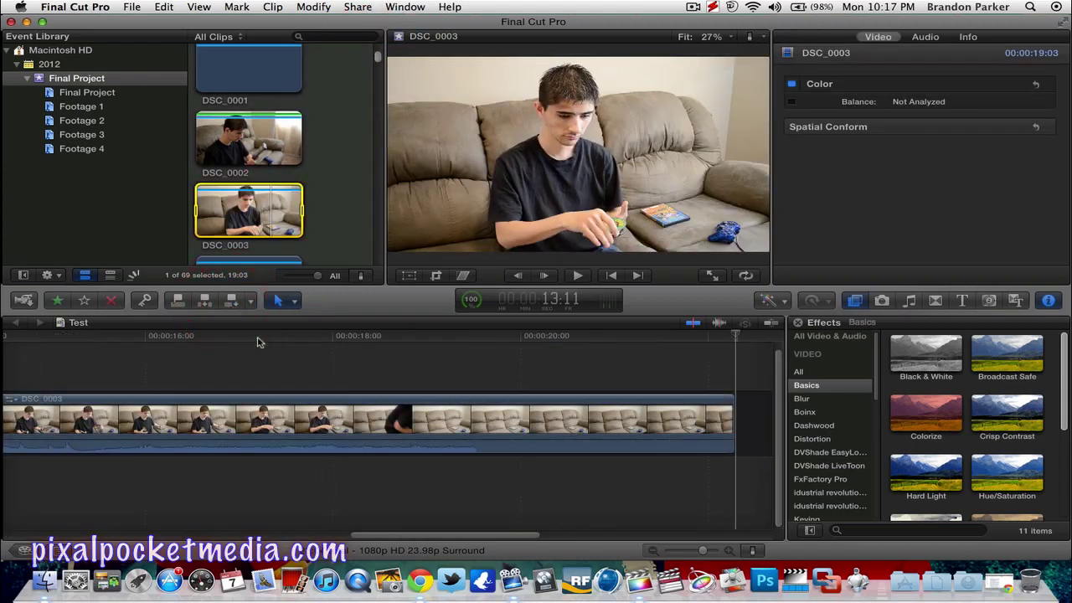
# Blade the DSC_0003 clip just after 8:07, while the case is being opened, and delete the piece before the cut
pyautogui.moveTo(448, 539); pyautogui.dragTo(155, 519)
pyautogui.click(156, 515)
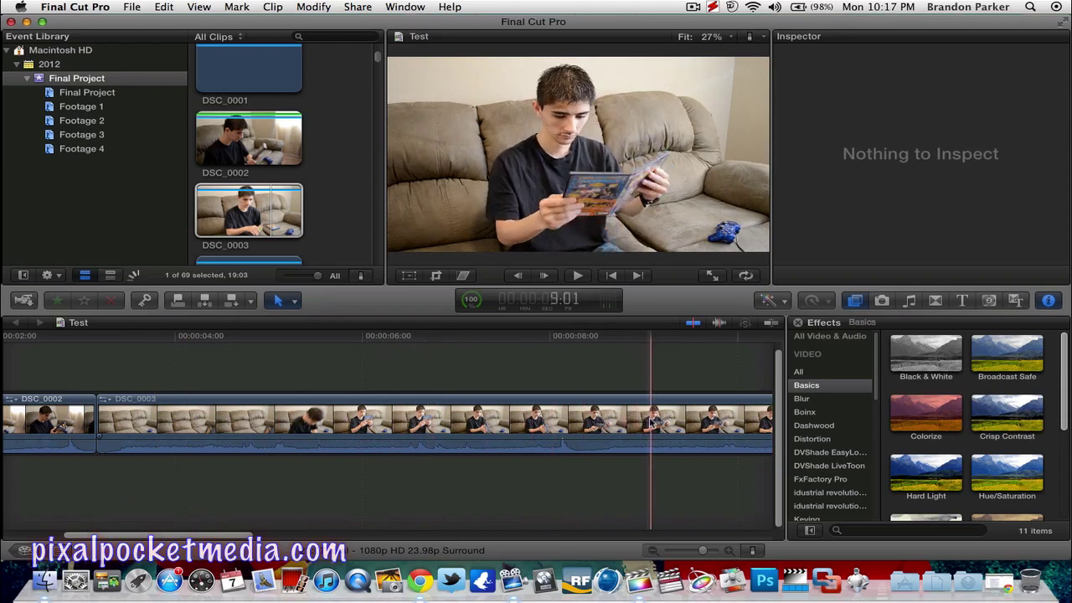
pyautogui.click(577, 423)
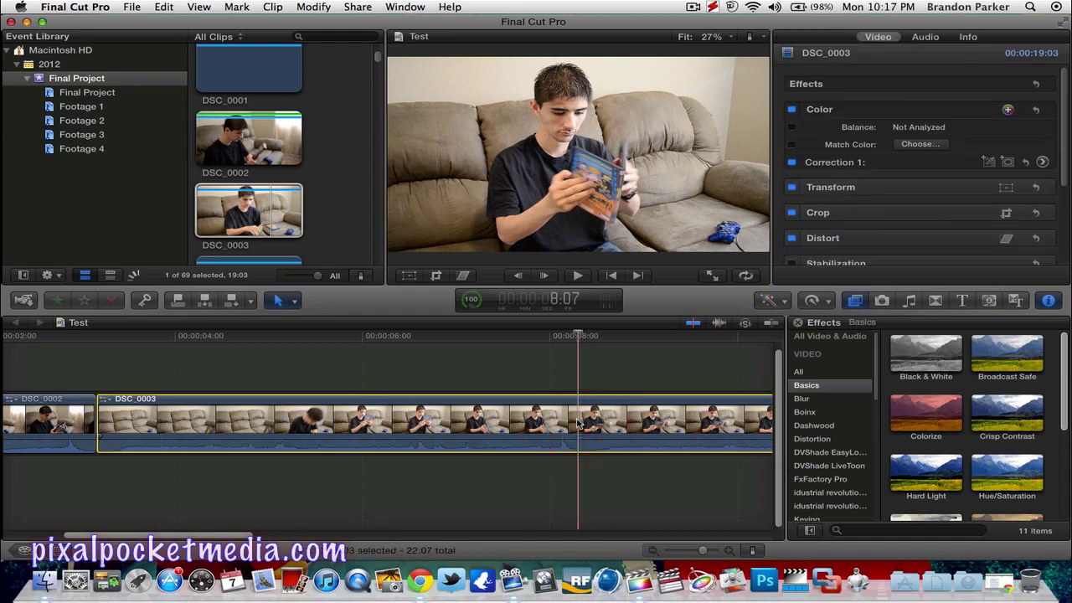
pyautogui.click(583, 421)
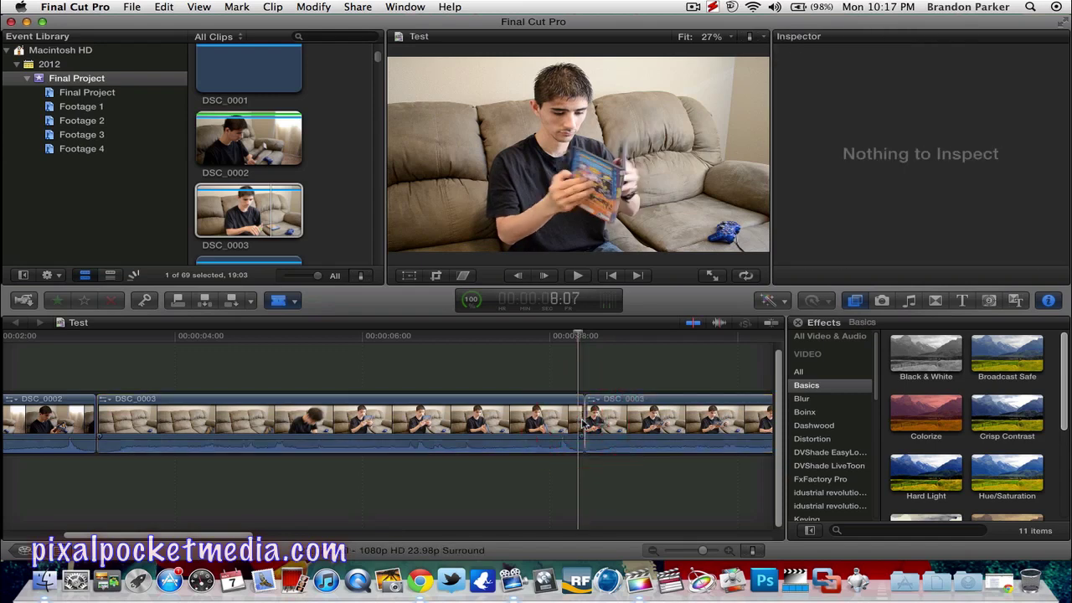
pyautogui.press('super+z')
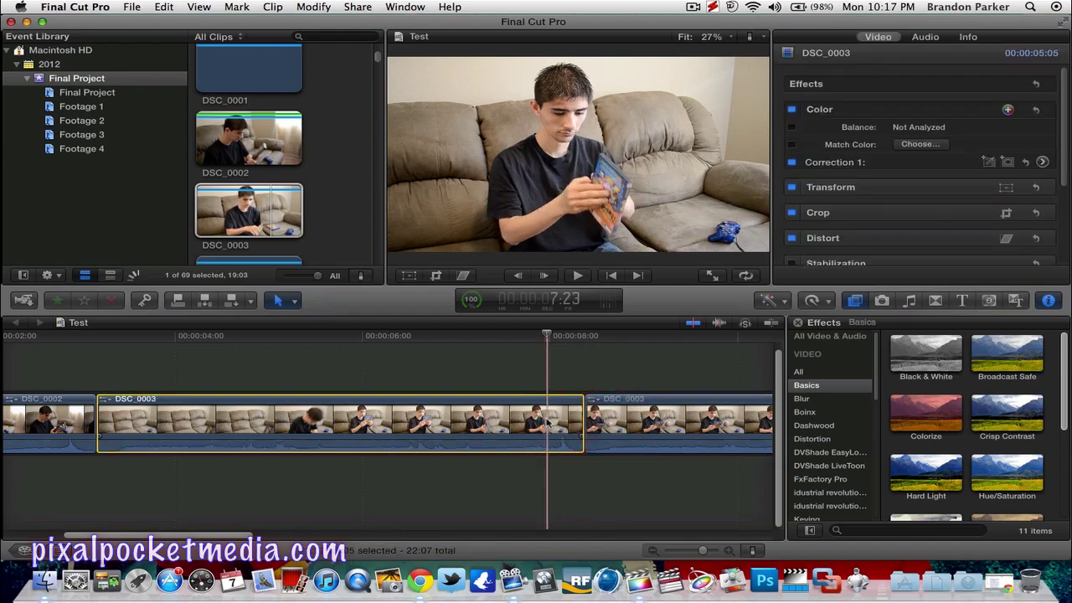
pyautogui.press('a')
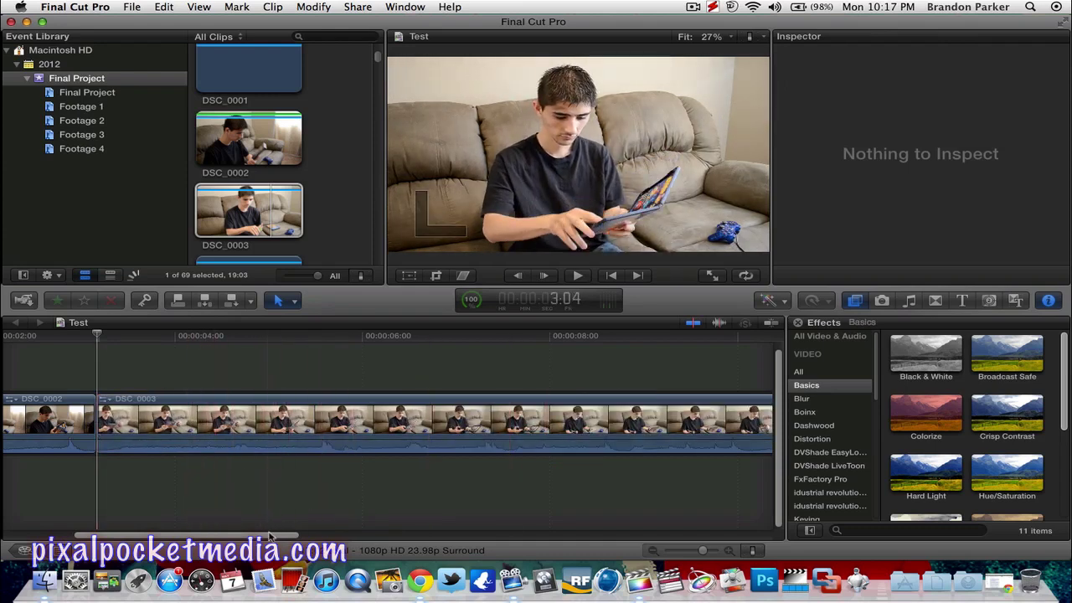
# Blade the DSC_0003 clip at about 6:02, with the game case partly open, and delete everything after the cut
pyautogui.hscroll(3, 279, 531)
pyautogui.hscroll(1, 276, 534)
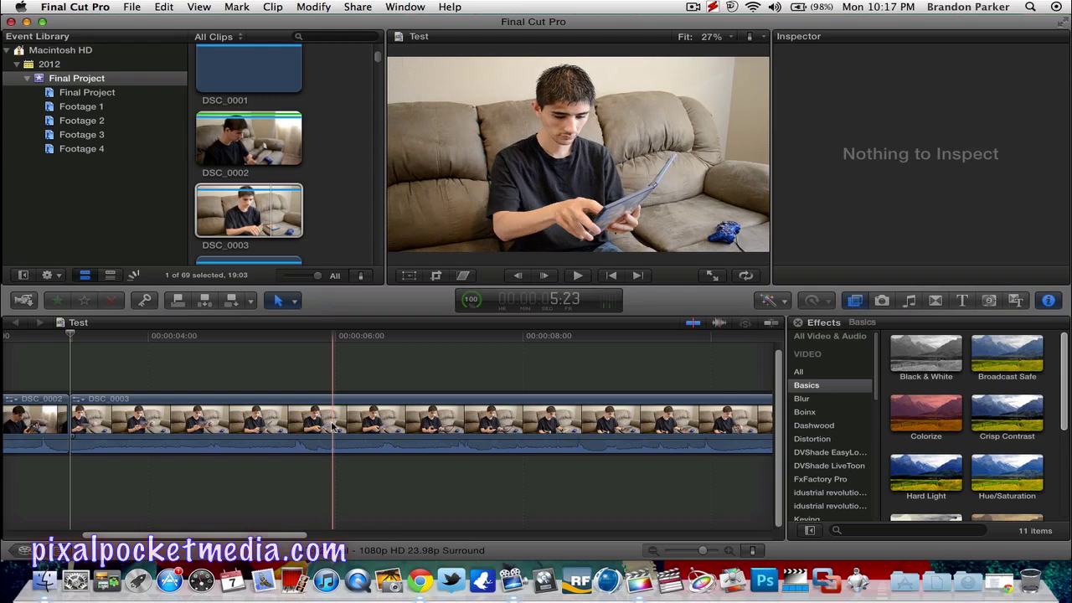
pyautogui.click(343, 416)
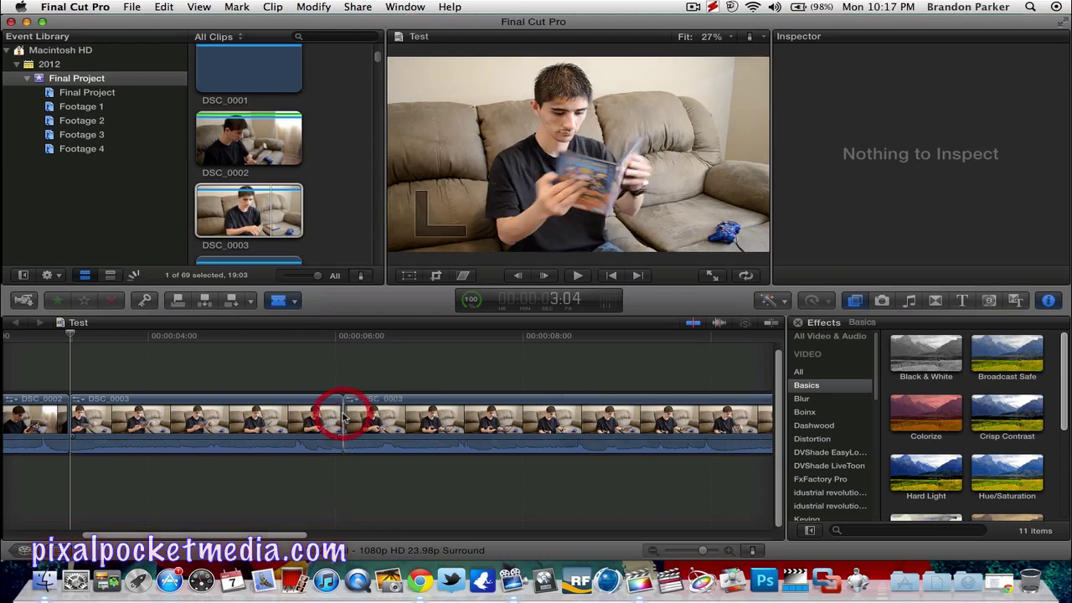
pyautogui.click(371, 417)
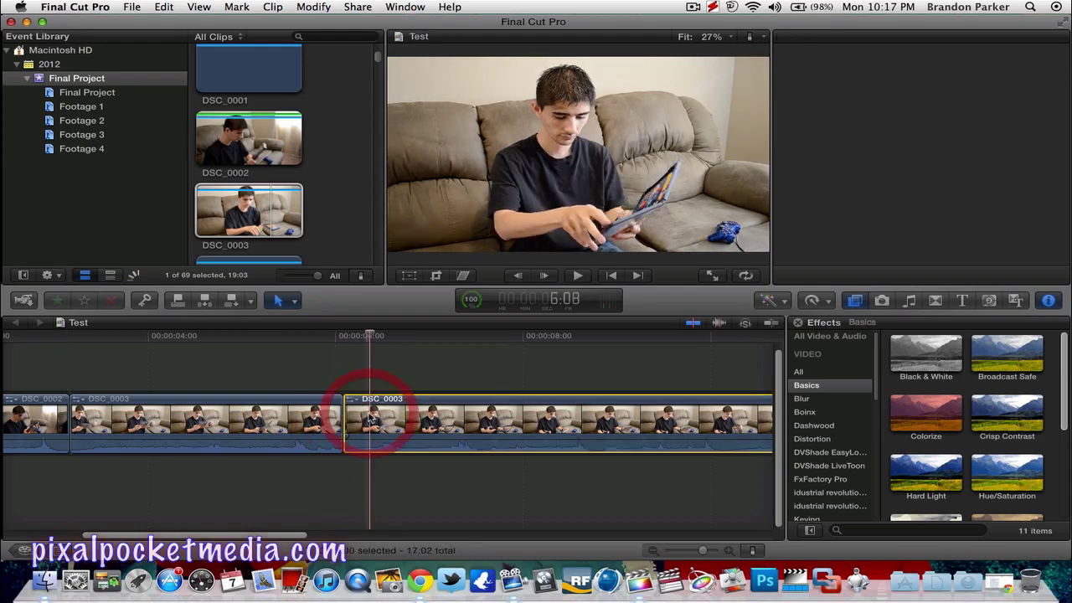
pyautogui.press('Delete')
# Extend the end of the DSC_0003 clip slightly so that its duration is 3:03
pyautogui.moveTo(411, 536); pyautogui.dragTo(301, 533)
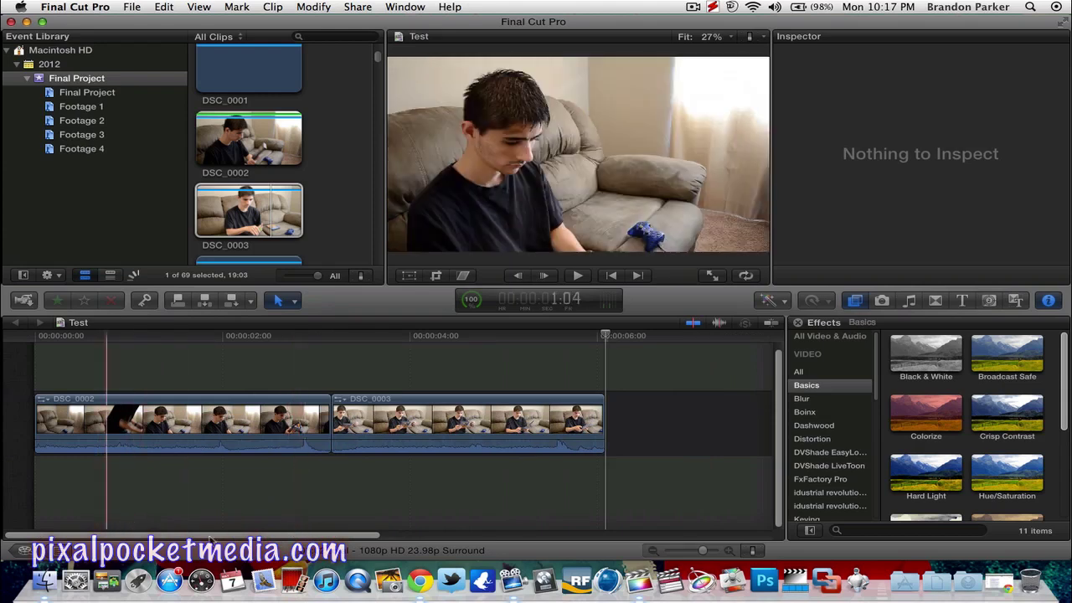
pyautogui.moveTo(230, 536); pyautogui.dragTo(265, 534)
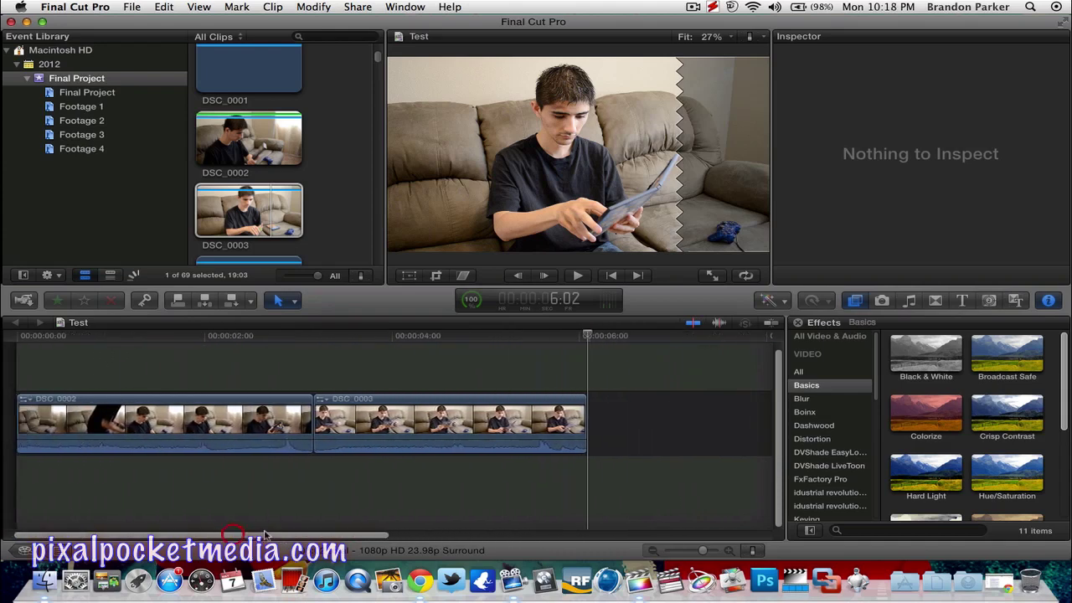
pyautogui.moveTo(588, 417); pyautogui.dragTo(604, 402)
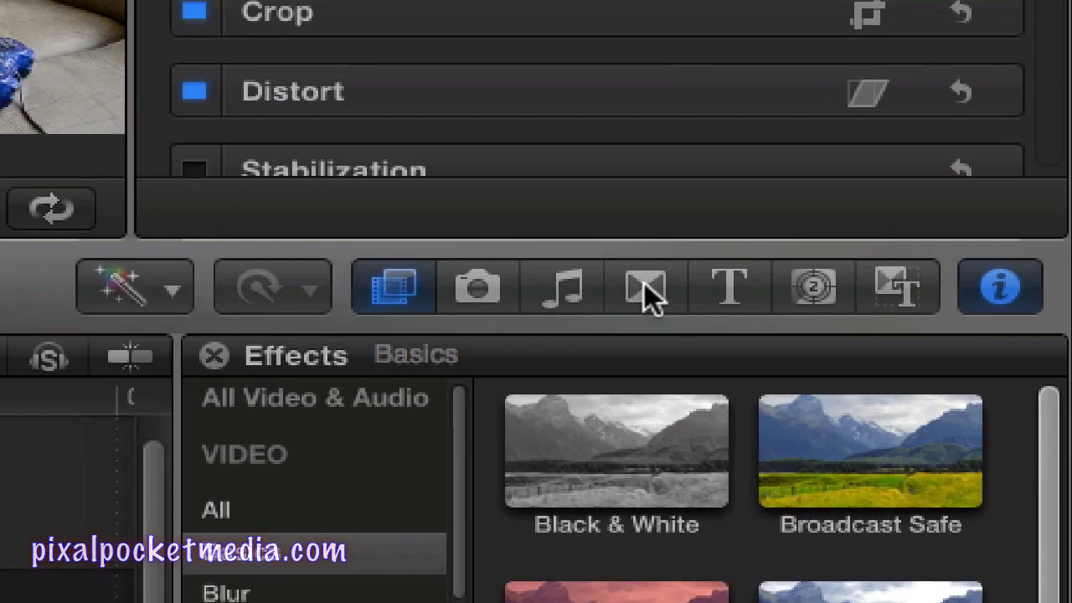
# Look through the transition categories and select the Fade To Color transition among the Dissolves
pyautogui.click(644, 285)
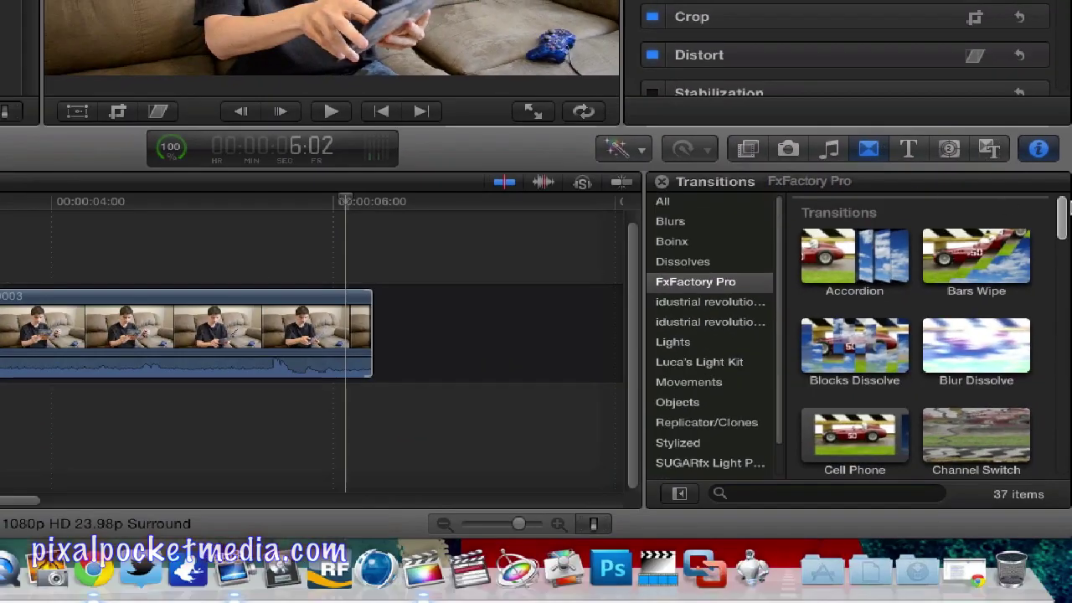
pyautogui.moveTo(1062, 216); pyautogui.dragTo(1068, 293)
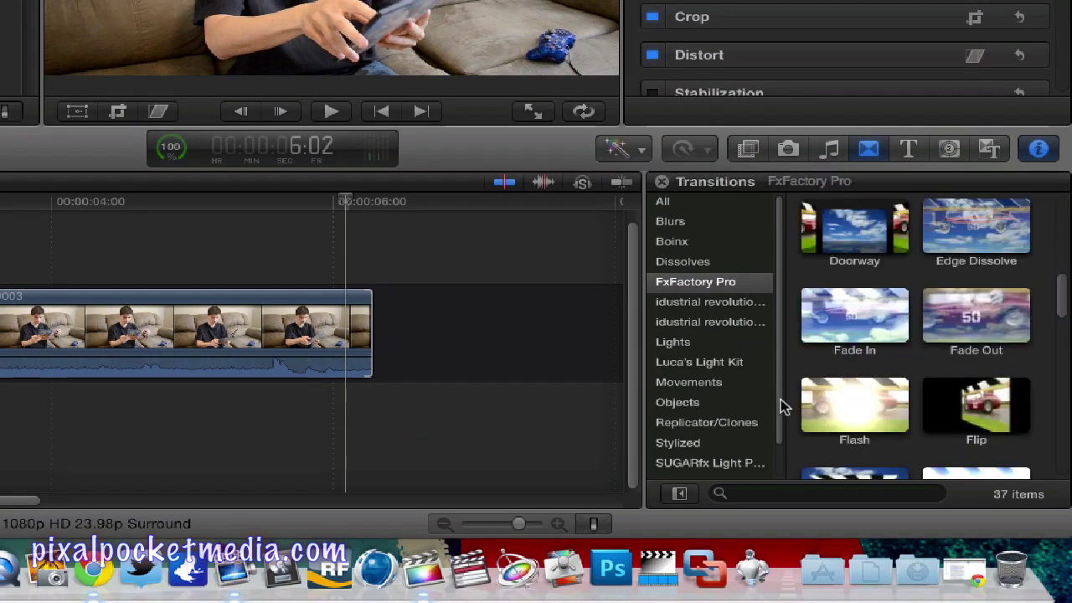
pyautogui.moveTo(777, 381)
pyautogui.mouseDown()
pyautogui.moveTo(778, 407)
pyautogui.moveTo(779, 371)
pyautogui.moveTo(779, 388)
pyautogui.mouseUp()
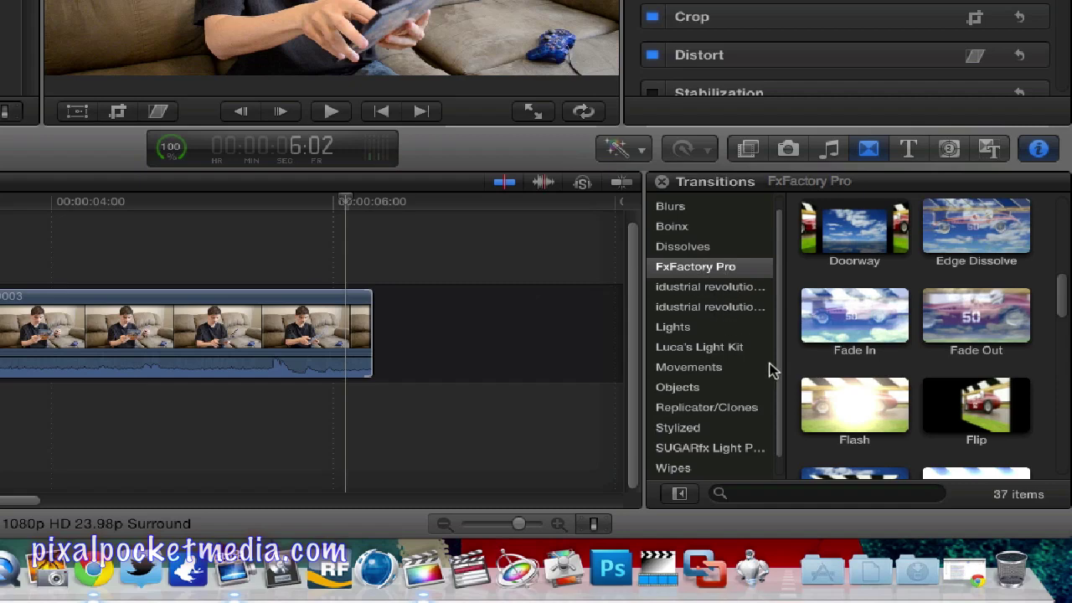
pyautogui.moveTo(773, 359); pyautogui.dragTo(777, 311)
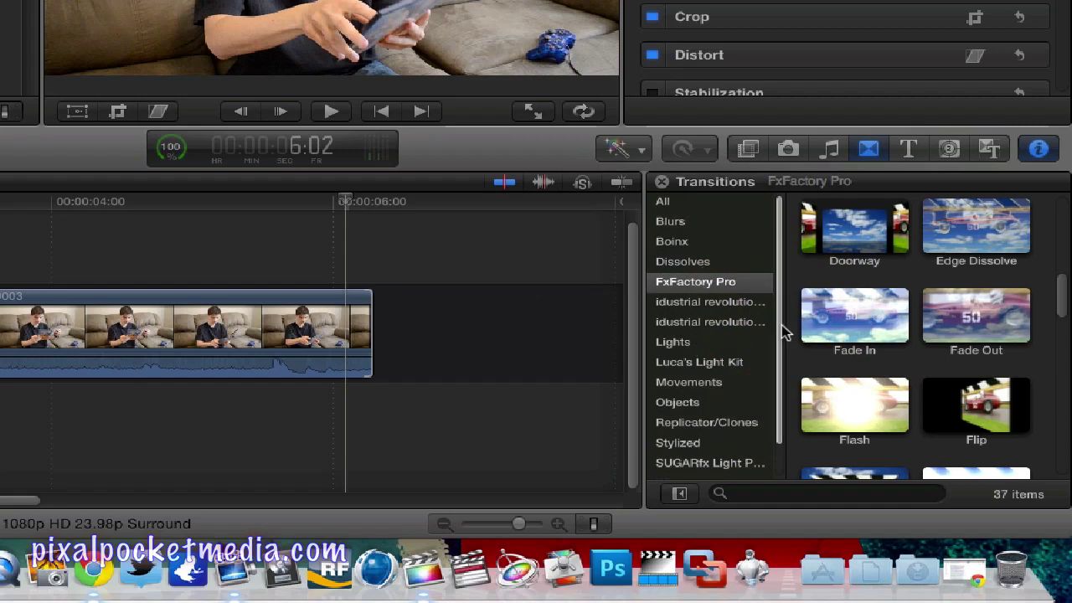
pyautogui.moveTo(778, 326); pyautogui.dragTo(778, 299)
pyautogui.click(693, 261)
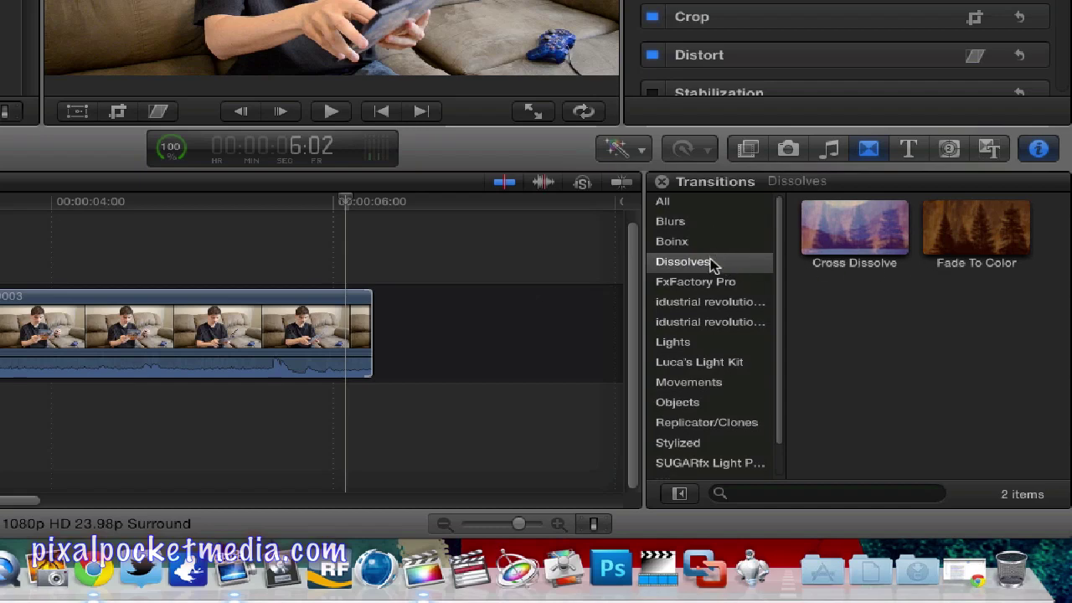
pyautogui.click(974, 246)
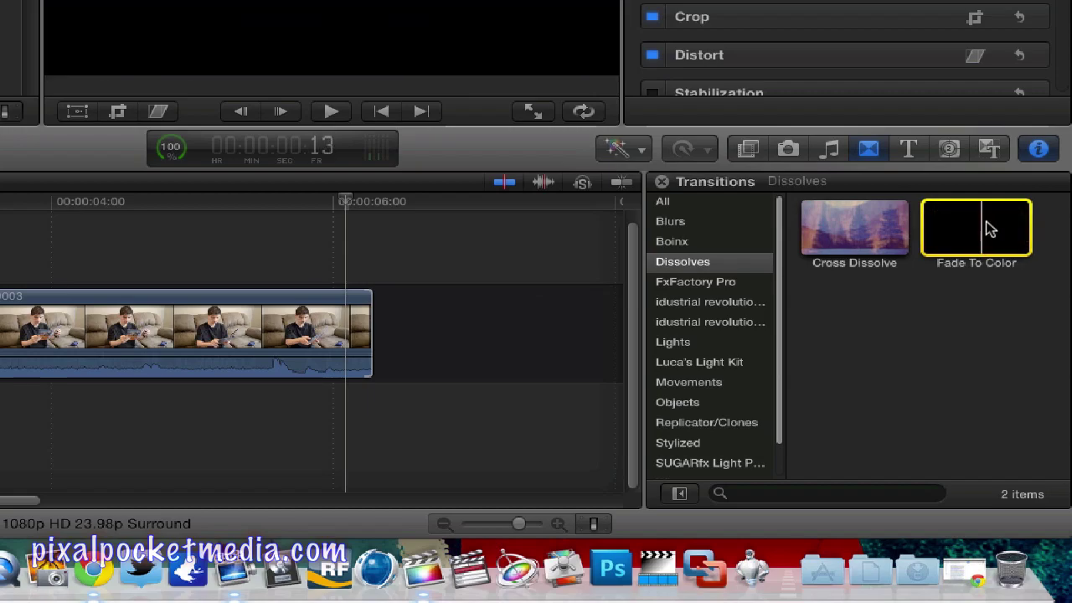
# Apply the Fade To Color transition to both ends of the DSC_0002 clip
pyautogui.moveTo(984, 233); pyautogui.dragTo(380, 268)
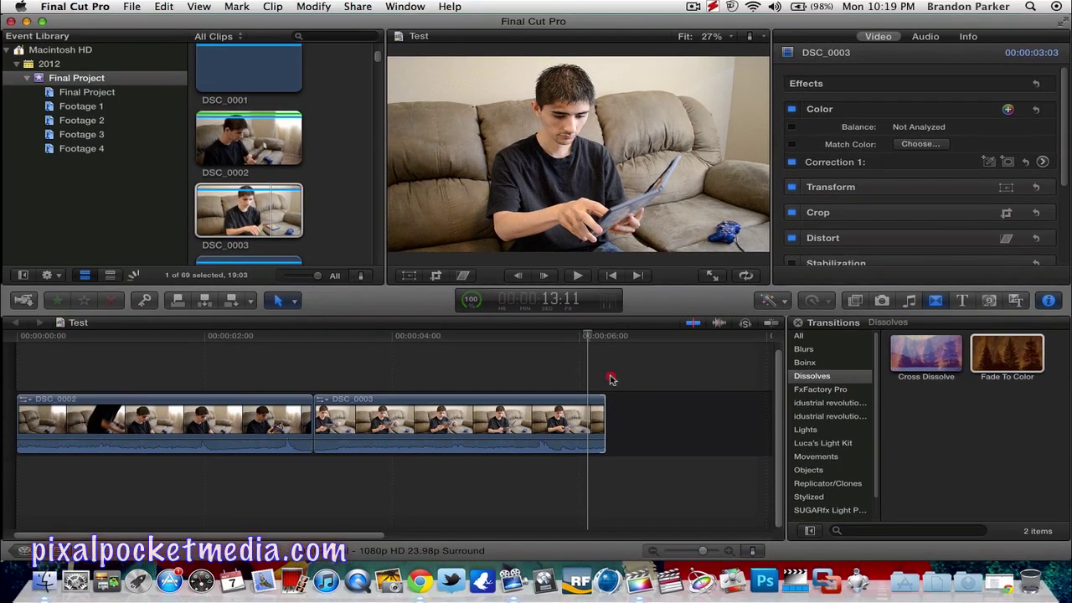
pyautogui.click(22, 424)
pyautogui.press('space')
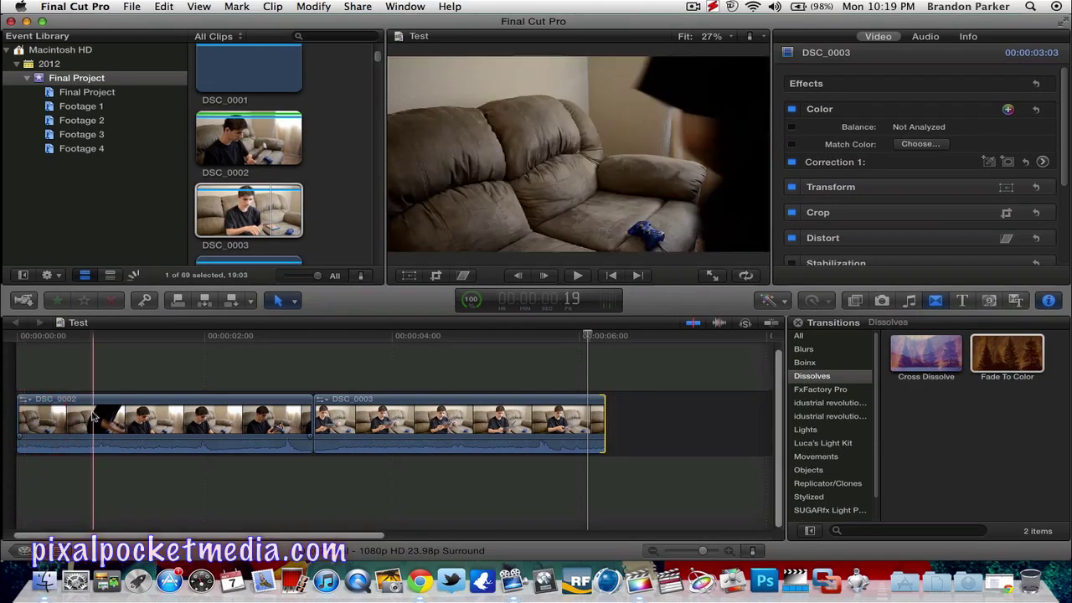
pyautogui.click(326, 380)
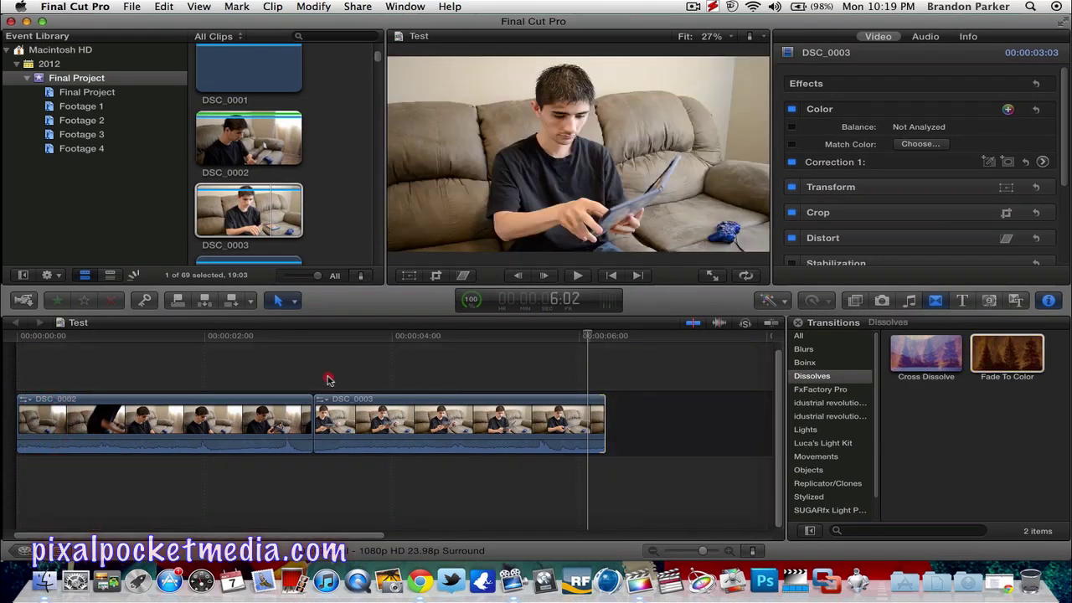
pyautogui.click(11, 418)
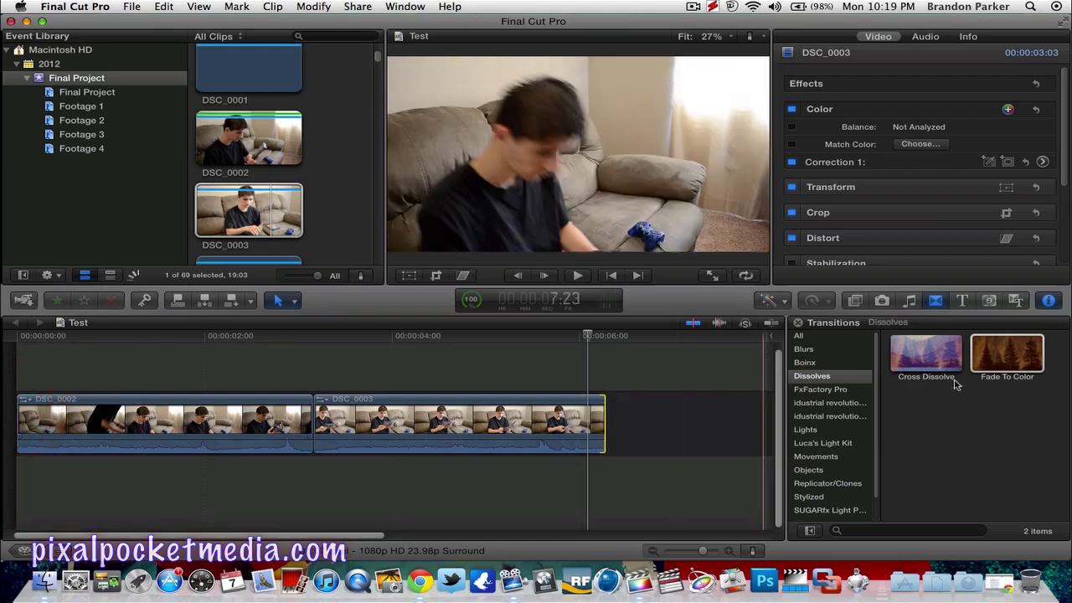
pyautogui.click(995, 358)
pyautogui.doubleClick(995, 359)
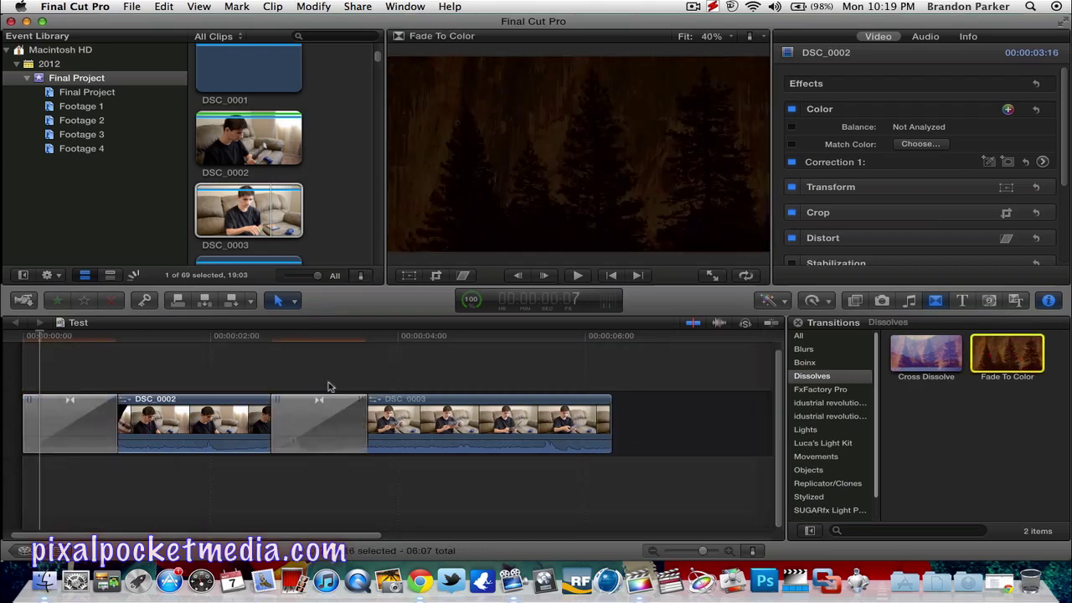
# Delete the fade between DSC_0002 and DSC_0003 and lengthen the opening fade to about 1.3 seconds
pyautogui.click(313, 421)
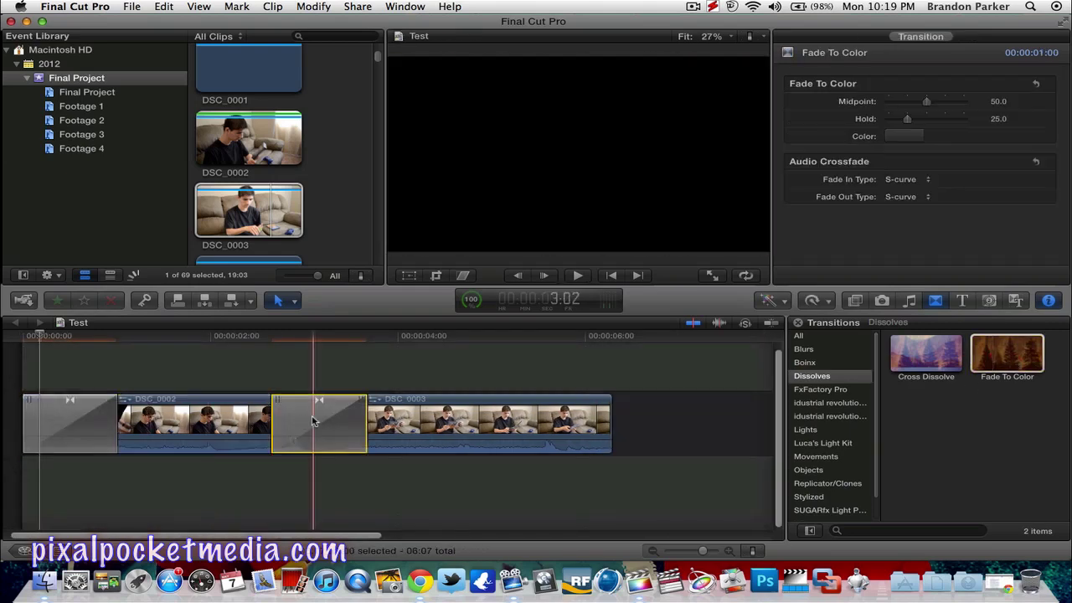
pyautogui.press('Delete')
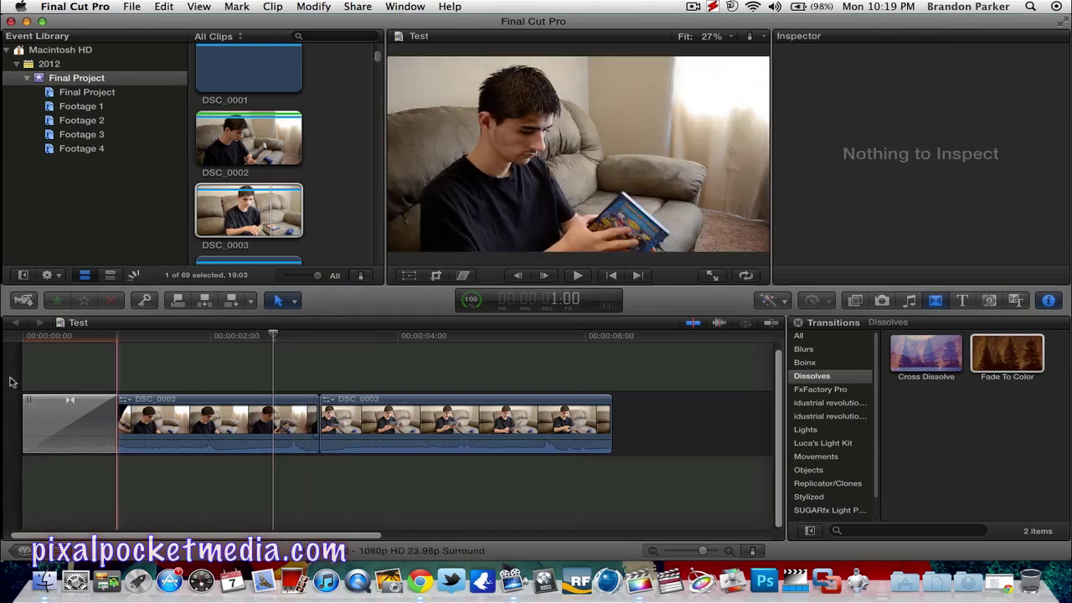
pyautogui.click(112, 409)
pyautogui.moveTo(131, 409); pyautogui.dragTo(148, 409)
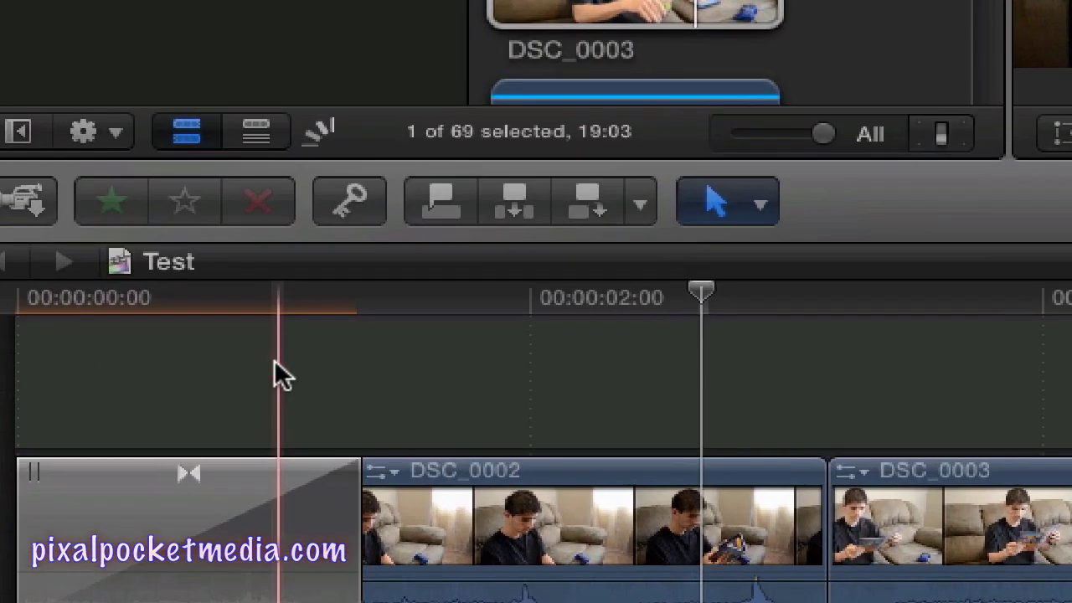
# Check the background render settings in the Playback preferences and close them
pyautogui.click(275, 360)
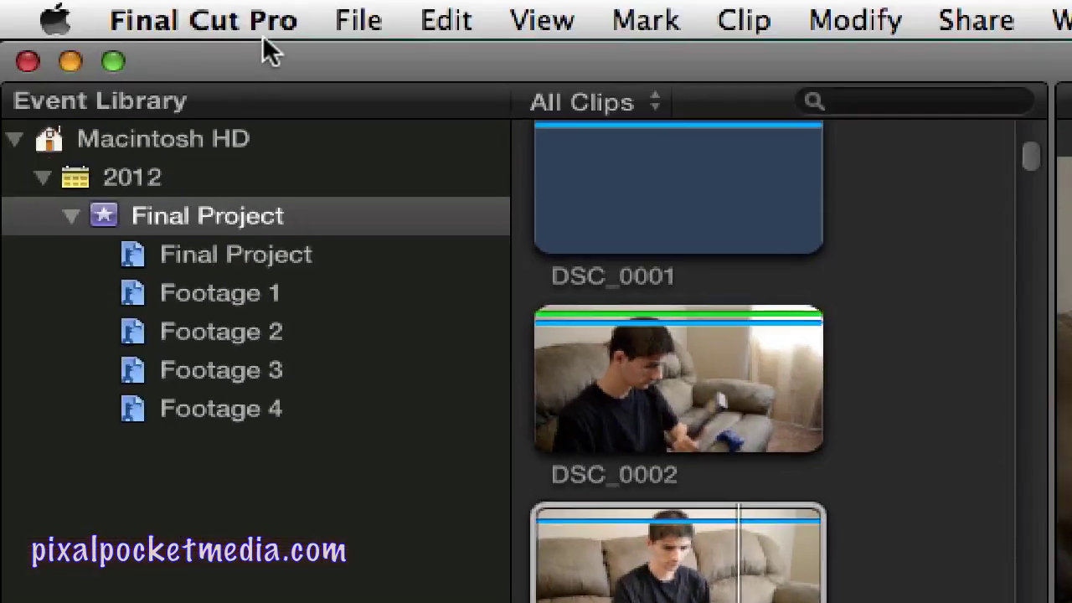
pyautogui.click(266, 25)
pyautogui.click(266, 117)
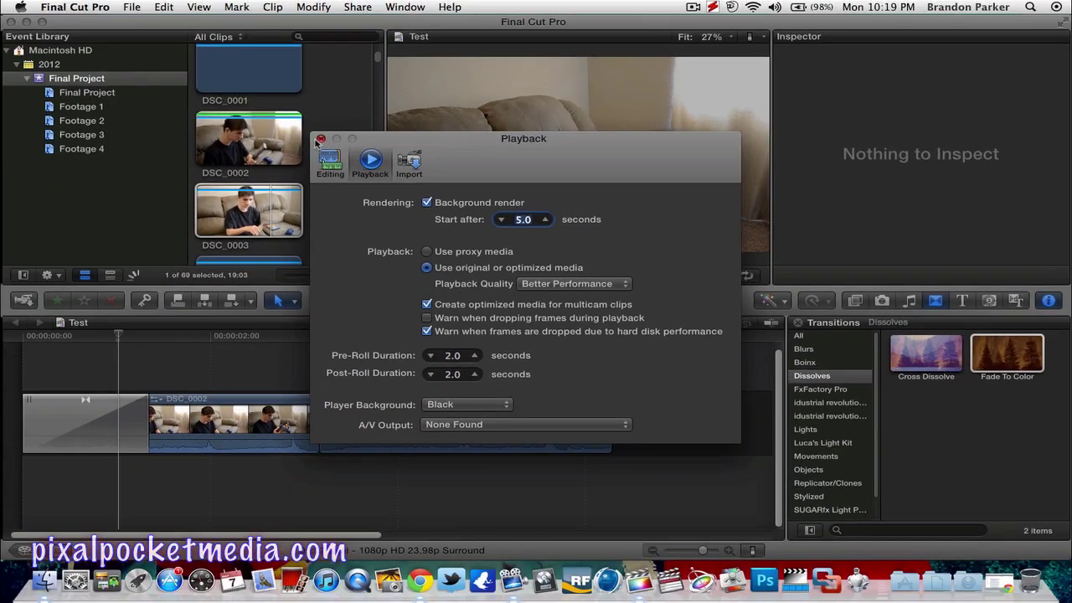
pyautogui.click(180, 27)
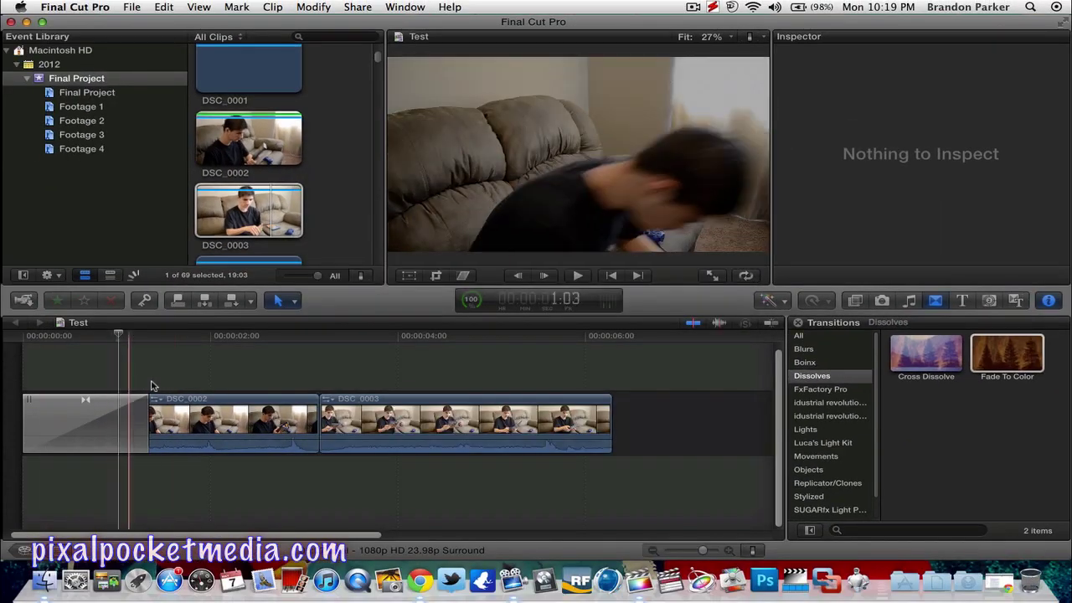
pyautogui.click(200, 385)
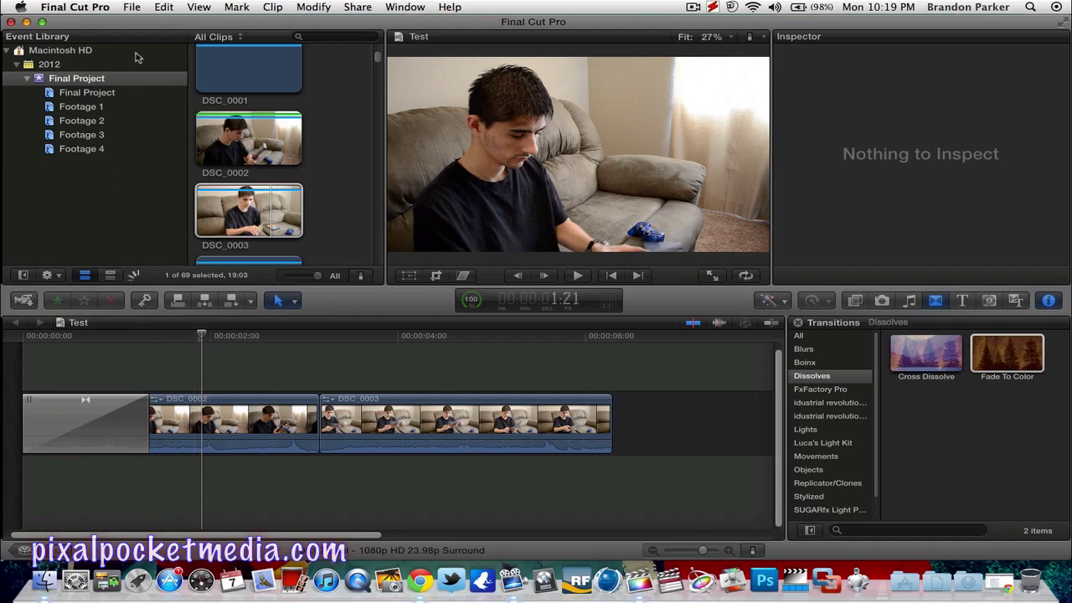
pyautogui.click(163, 8)
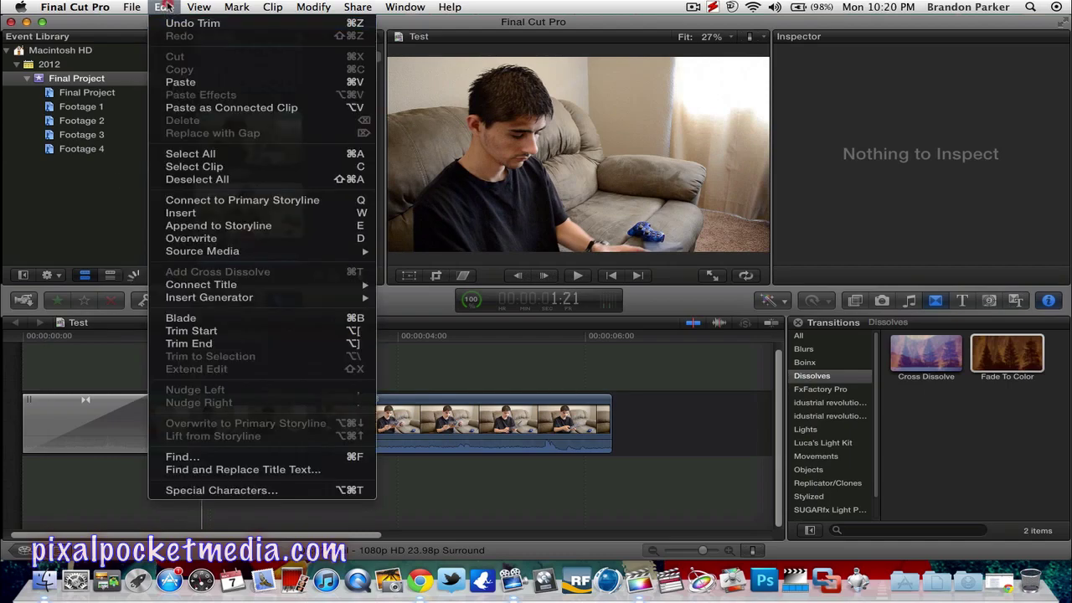
pyautogui.click(163, 7)
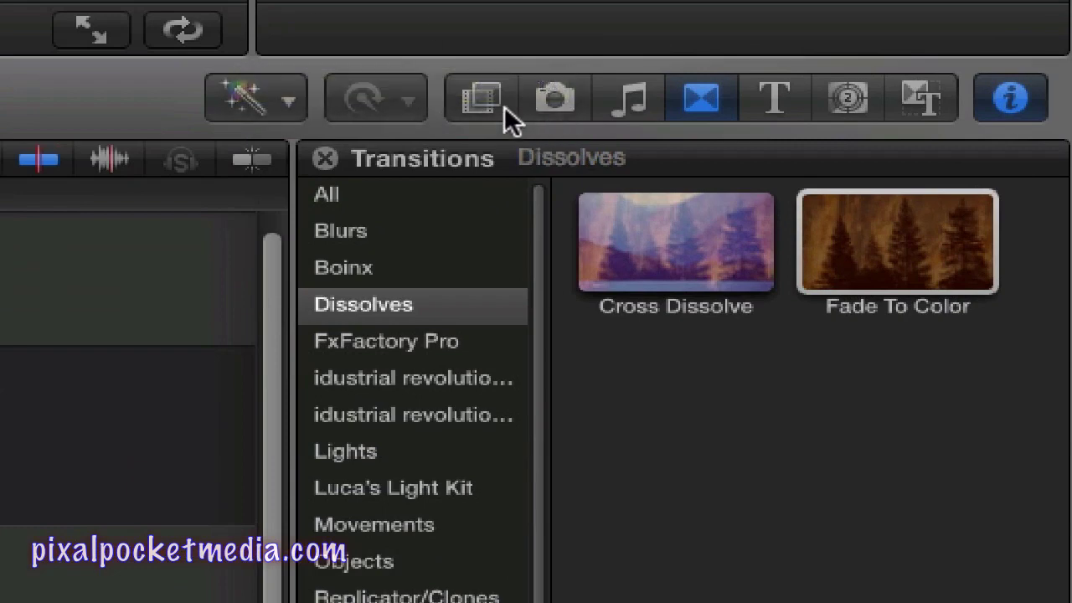
# Apply the Hard Light effect from the Basics video effects to the DSC_0002 clip and set its amount to 45.19
pyautogui.click(504, 105)
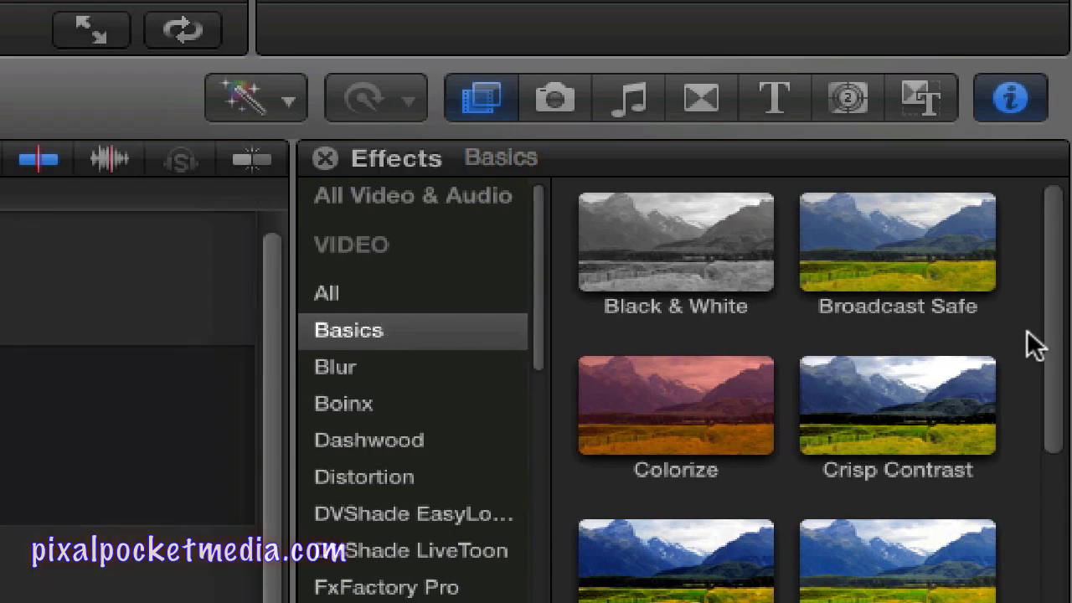
pyautogui.moveTo(1057, 343); pyautogui.dragTo(1055, 595)
pyautogui.click(684, 596)
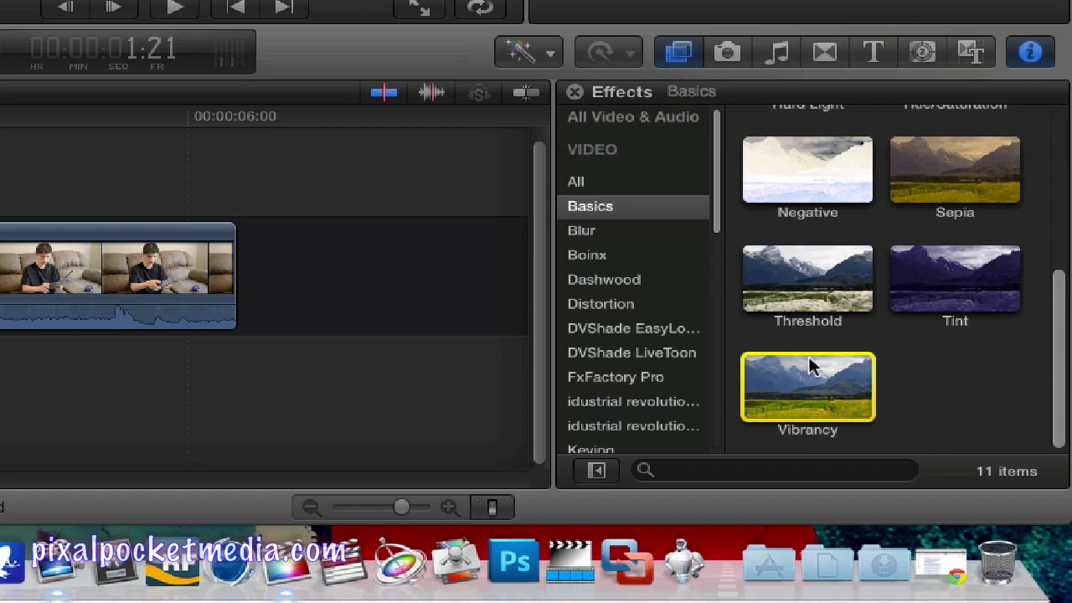
pyautogui.click(435, 369)
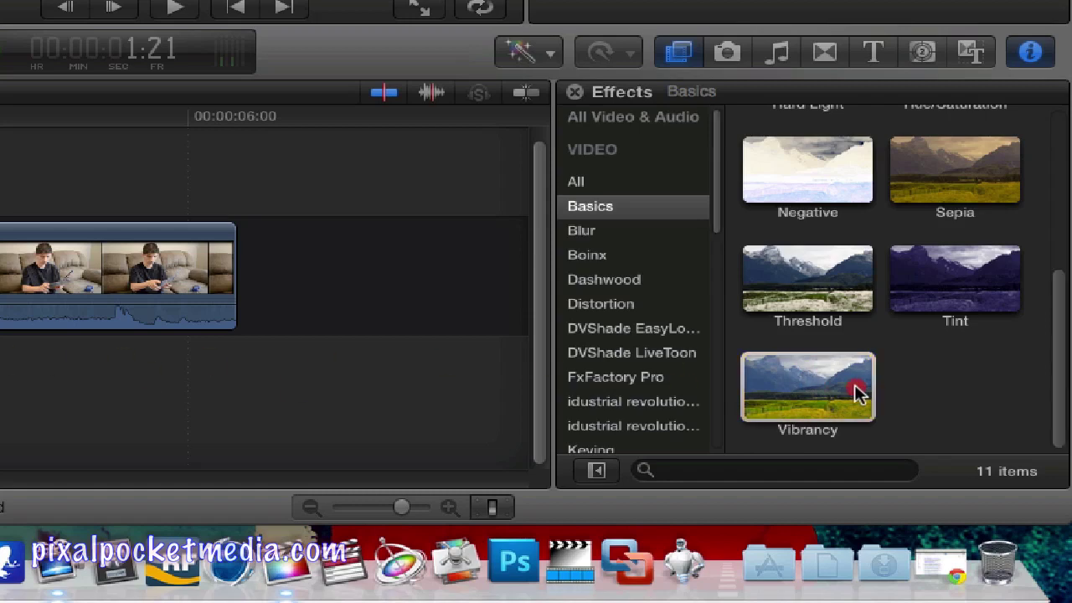
pyautogui.moveTo(1057, 277); pyautogui.dragTo(1057, 232)
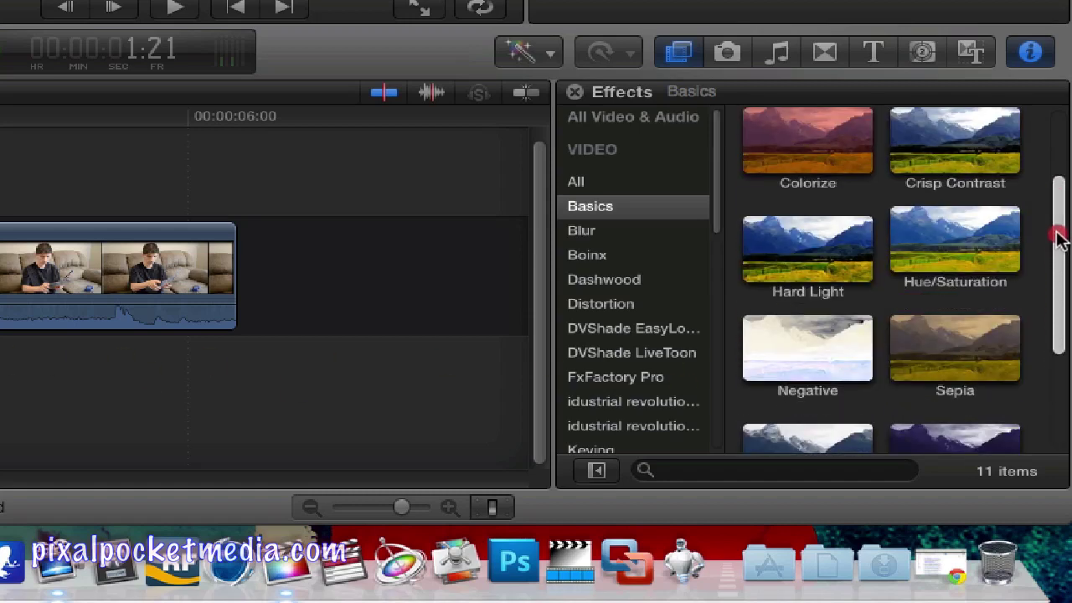
pyautogui.click(772, 259)
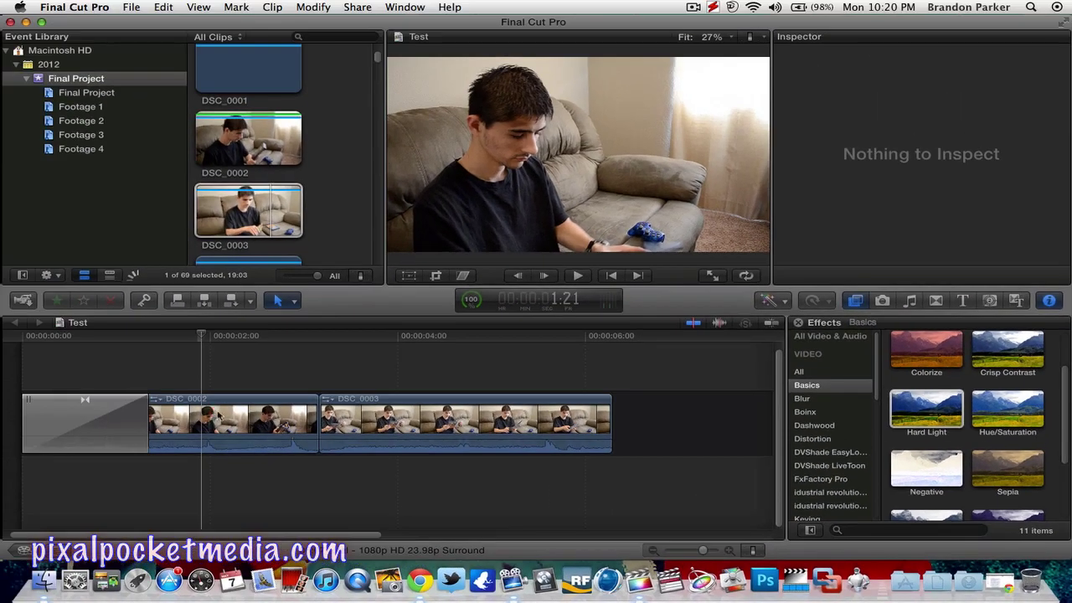
pyautogui.click(254, 419)
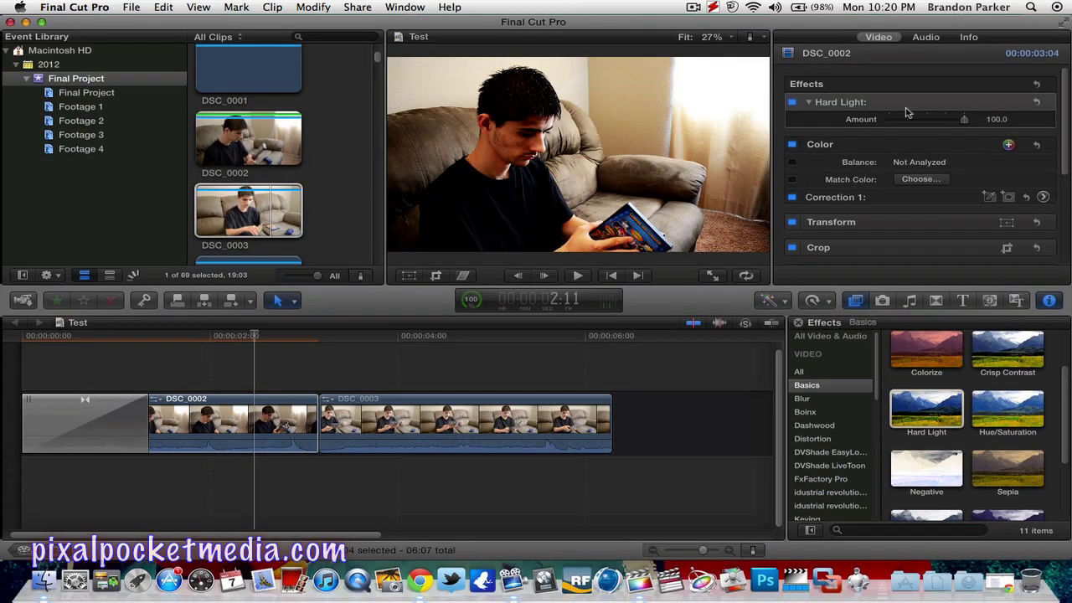
pyautogui.moveTo(965, 120); pyautogui.dragTo(932, 122)
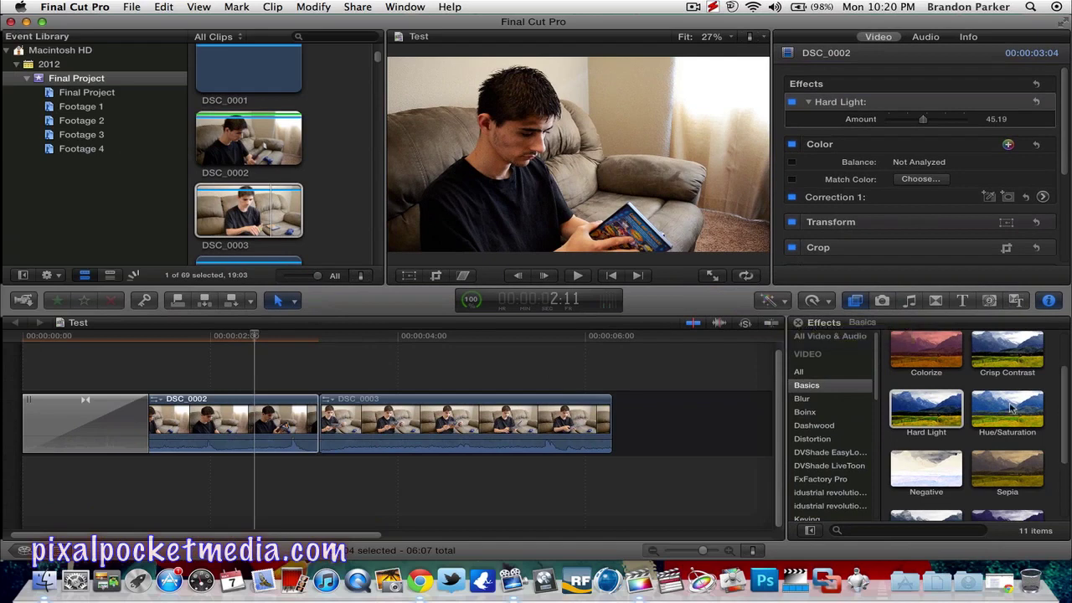
# Look further through the Basics video effects and preview Threshold on the DSC_0002 clip
pyautogui.moveTo(1065, 416); pyautogui.dragTo(1064, 456)
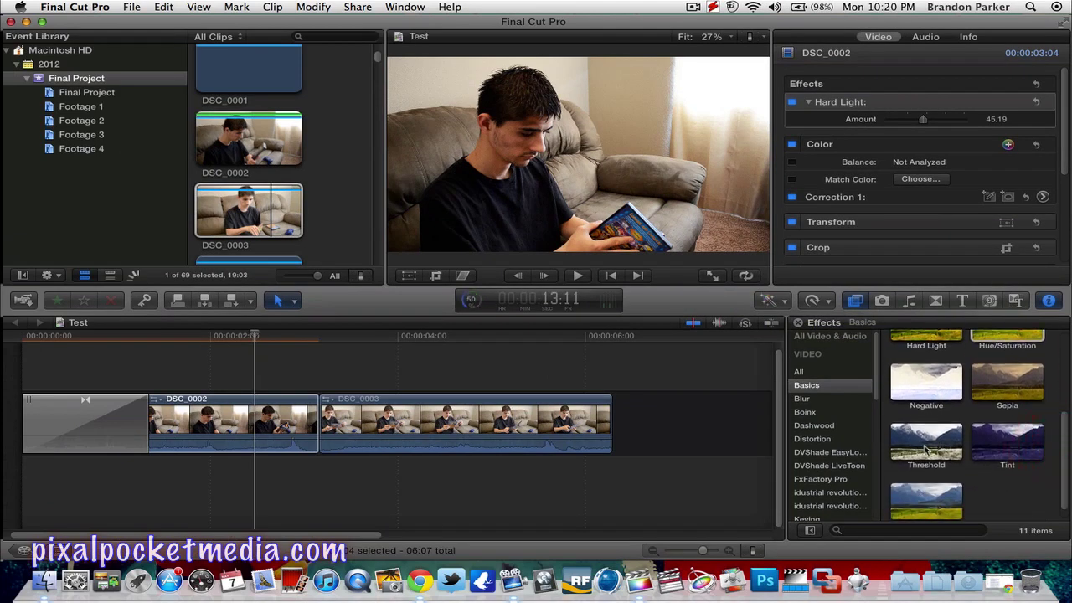
pyautogui.click(927, 449)
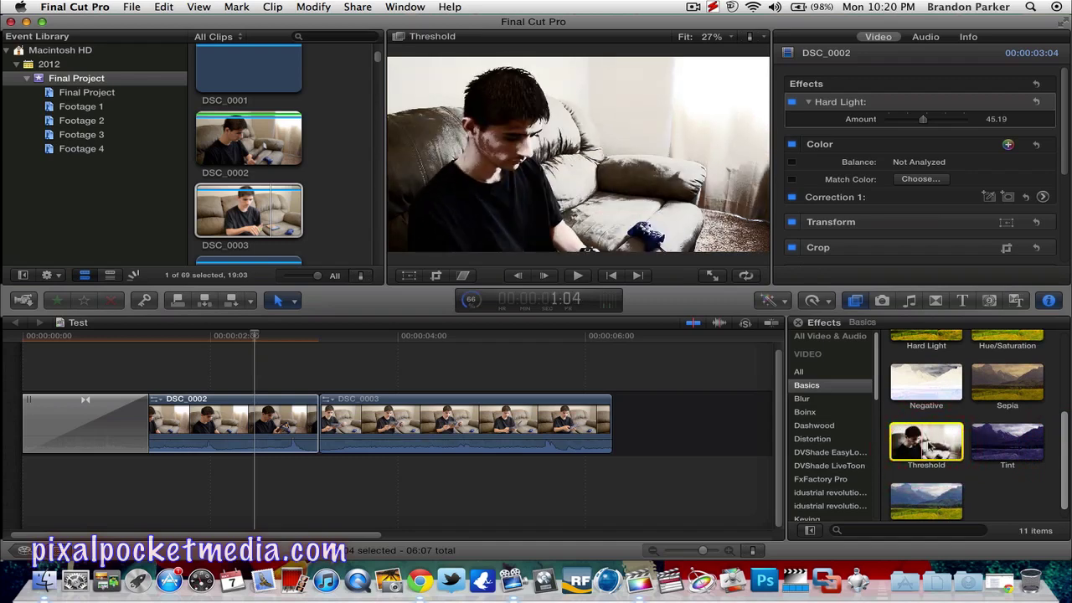
# Preview the Tint, Vibrancy, Hue/Saturation and Crisp Contrast effects from Basics on the DSC_0002 clip
pyautogui.click(1007, 445)
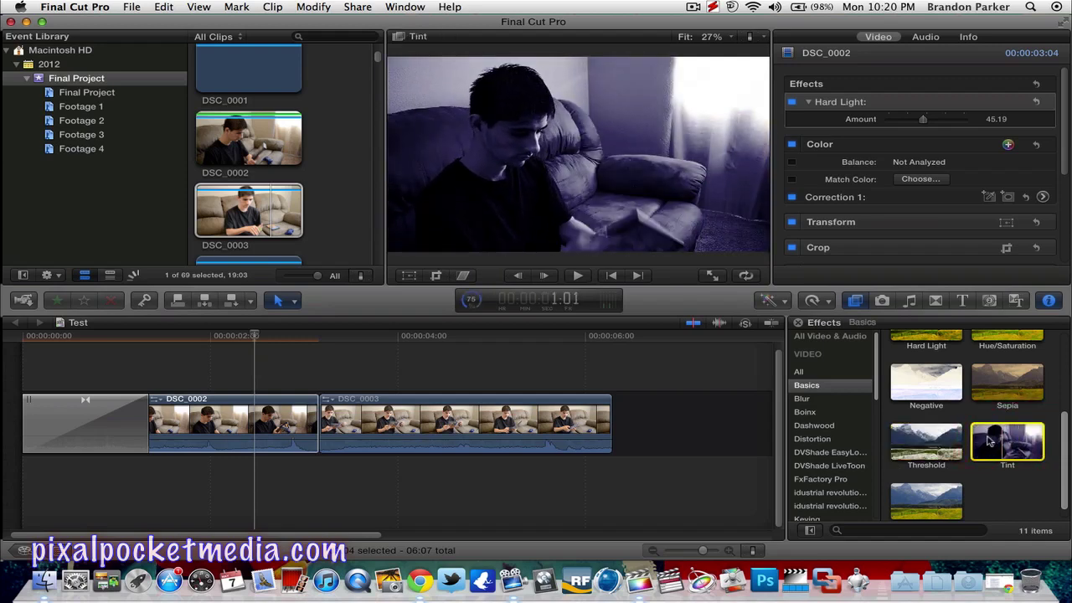
pyautogui.click(928, 501)
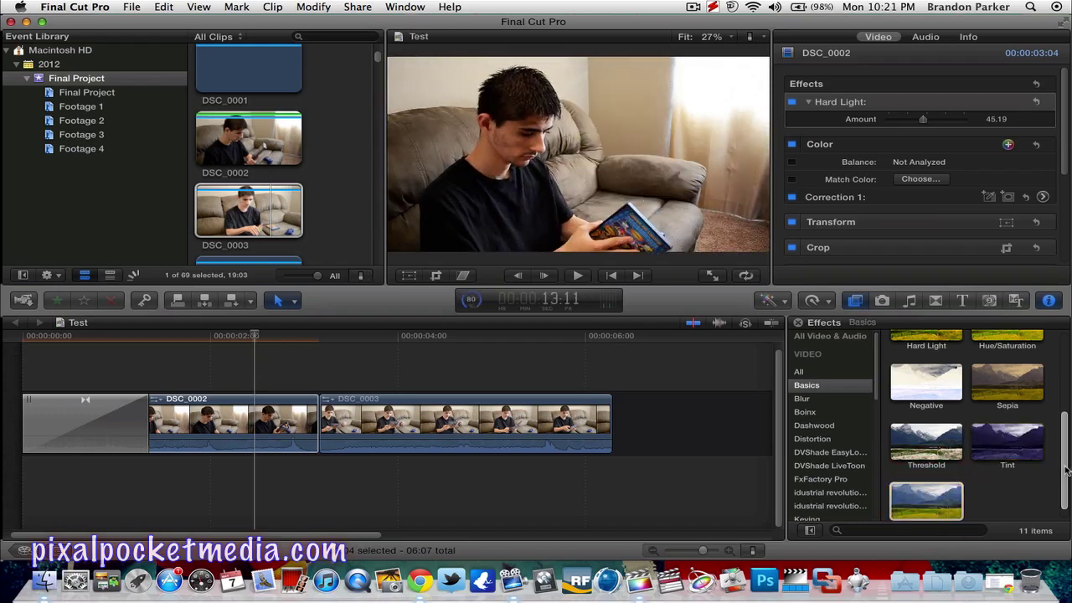
pyautogui.scroll(-1, 1066, 494)
pyautogui.scroll(-1, 1063, 498)
pyautogui.scroll(3, 1066, 406)
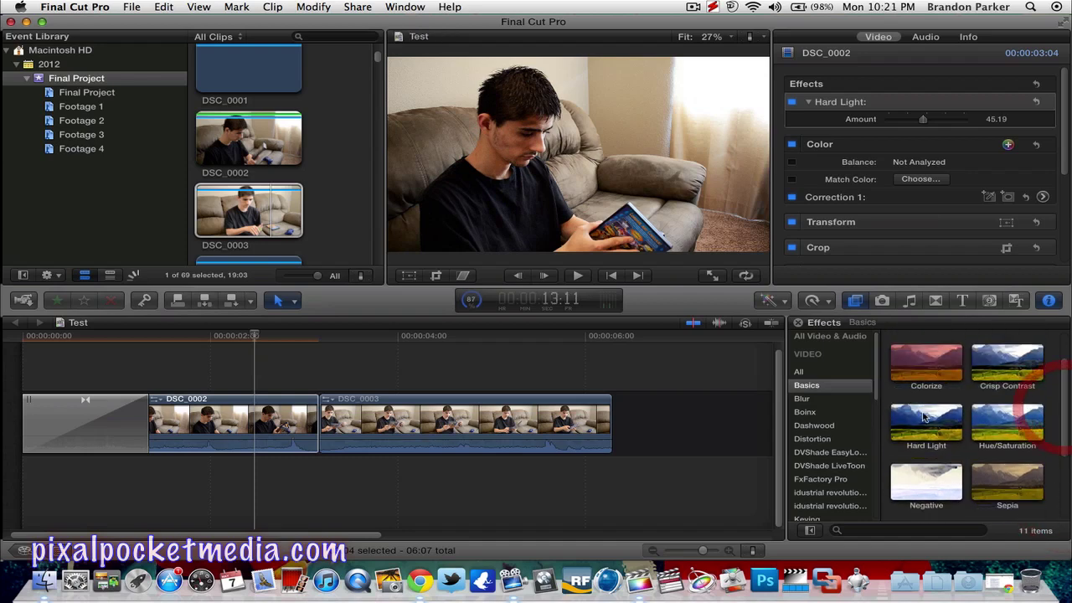
pyautogui.click(1007, 424)
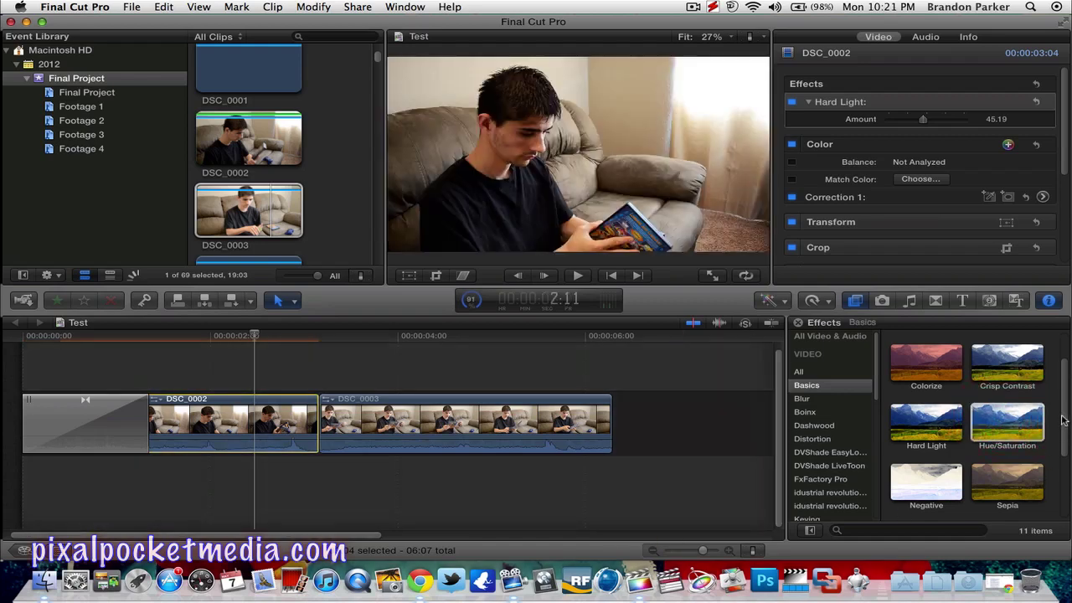
pyautogui.click(1012, 371)
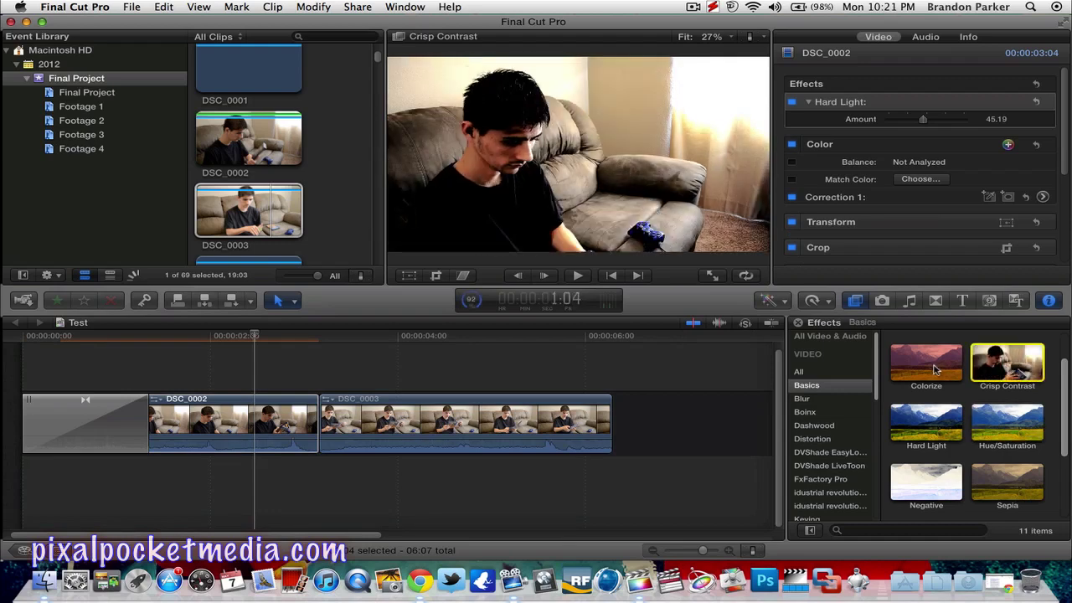
# Browse the Blur, Boinx, Dashwood and DVShade EasyLooks categories of video effects, checking Basics again in between
pyautogui.click(804, 399)
pyautogui.click(806, 413)
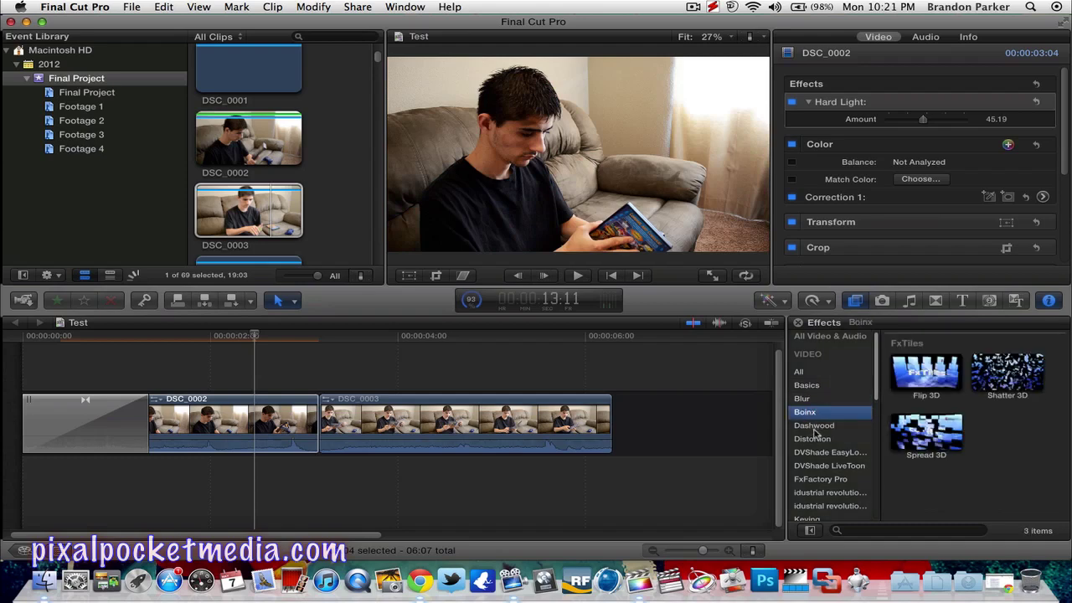
pyautogui.click(814, 427)
pyautogui.moveTo(874, 392)
pyautogui.mouseDown()
pyautogui.moveTo(879, 494)
pyautogui.moveTo(862, 383)
pyautogui.mouseUp()
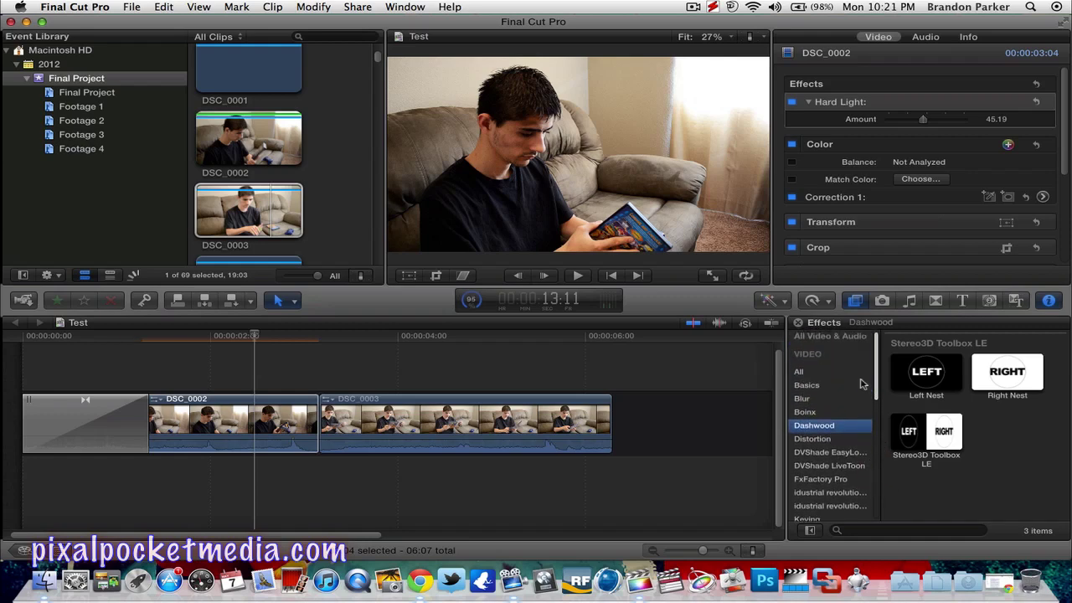
pyautogui.click(808, 385)
pyautogui.moveTo(1066, 389)
pyautogui.mouseDown()
pyautogui.moveTo(1066, 417)
pyautogui.moveTo(1066, 392)
pyautogui.mouseUp()
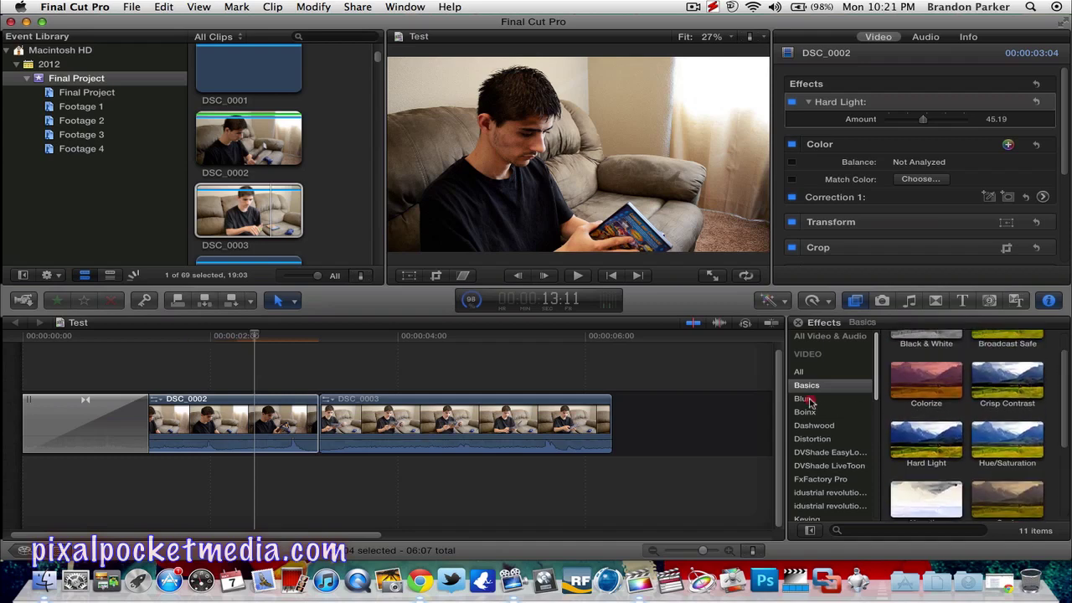
pyautogui.click(806, 400)
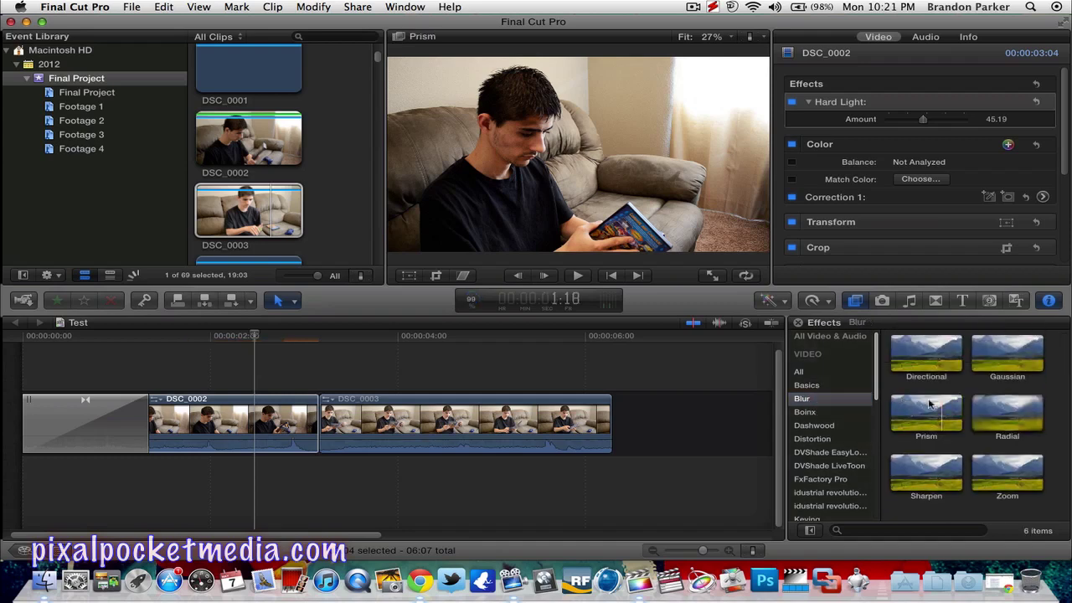
pyautogui.click(813, 415)
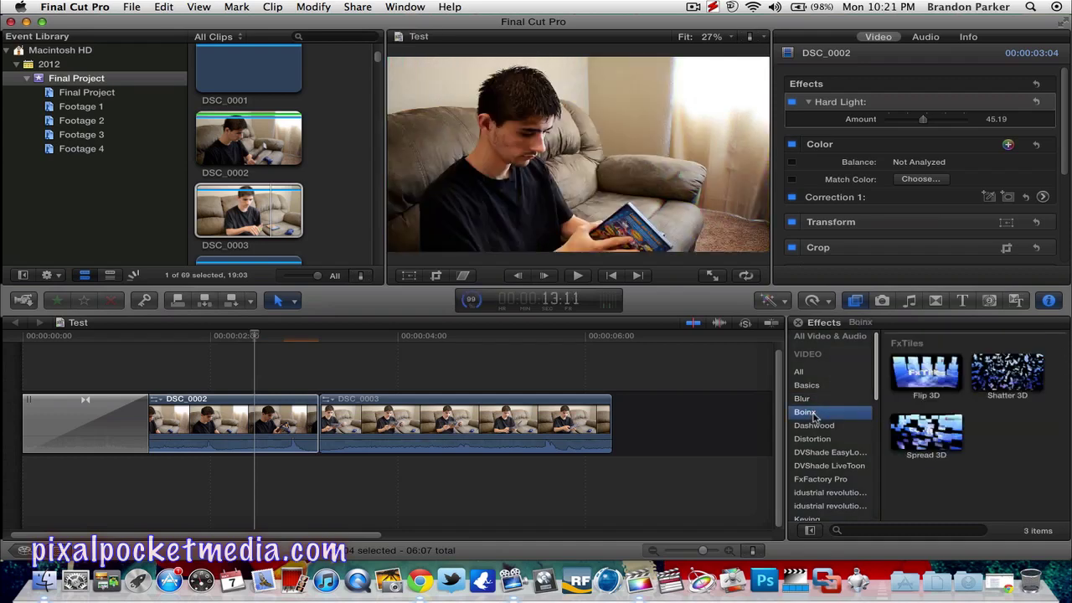
pyautogui.click(823, 430)
pyautogui.click(826, 451)
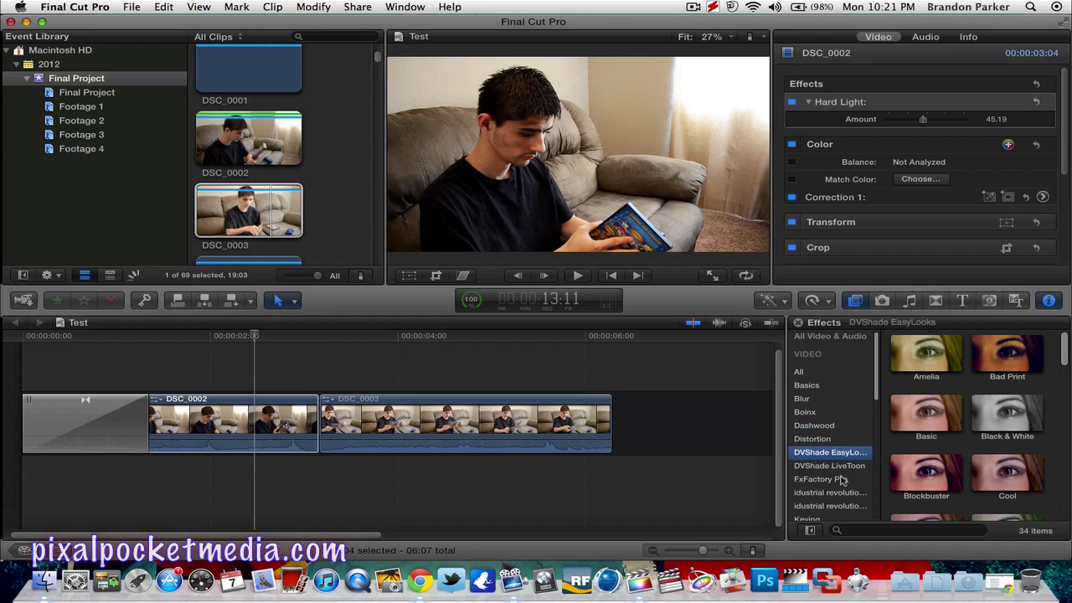
# Apply the Vibrancy effect from the Basics video effects to the DSC_0002 clip in the timeline
pyautogui.click(807, 385)
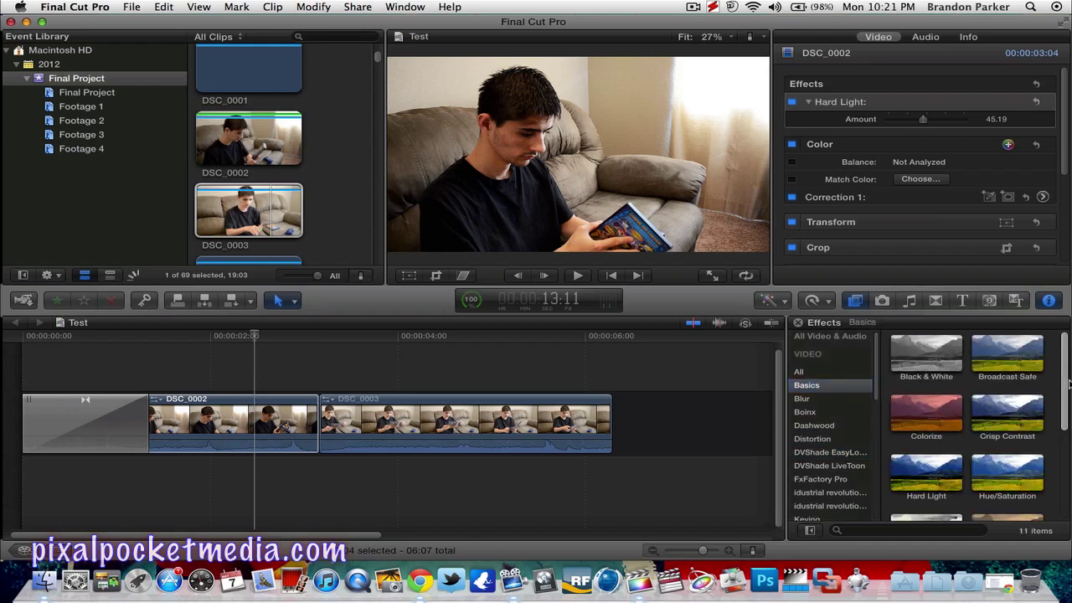
pyautogui.moveTo(1067, 385); pyautogui.dragTo(1066, 465)
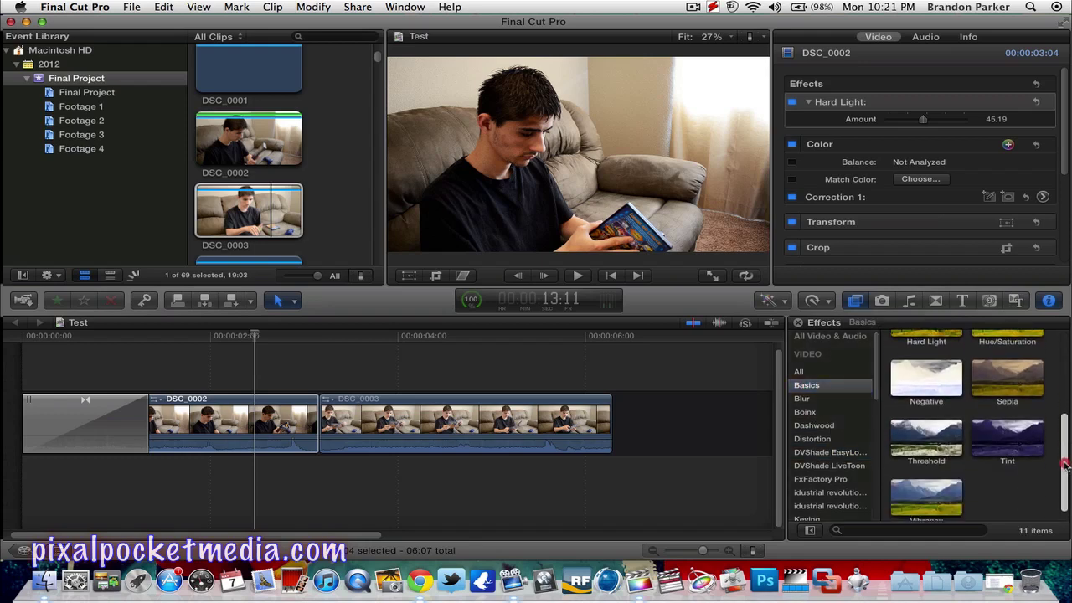
pyautogui.click(298, 414)
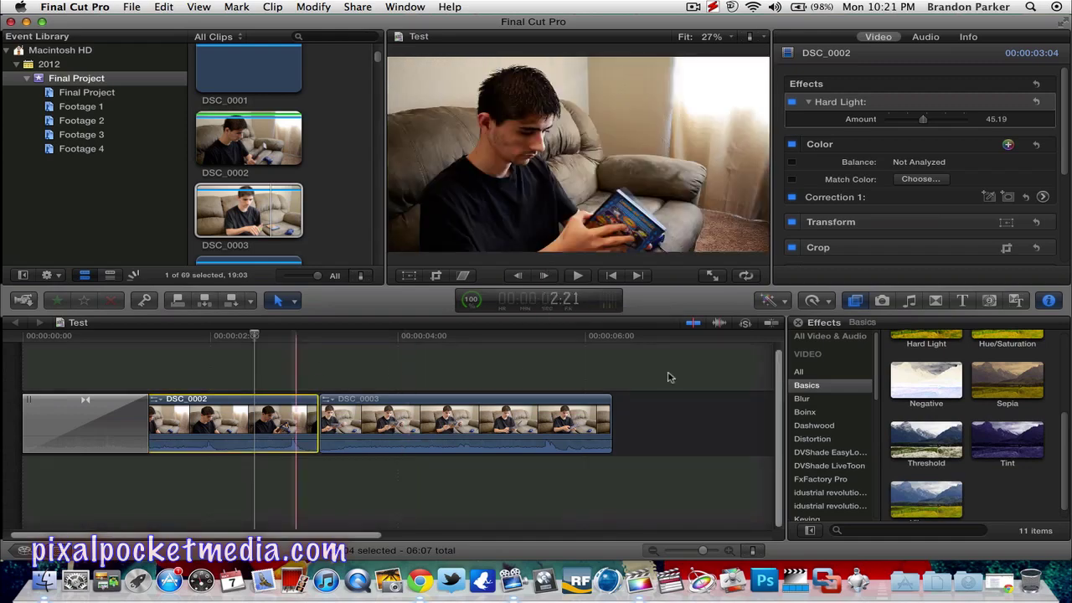
pyautogui.click(925, 501)
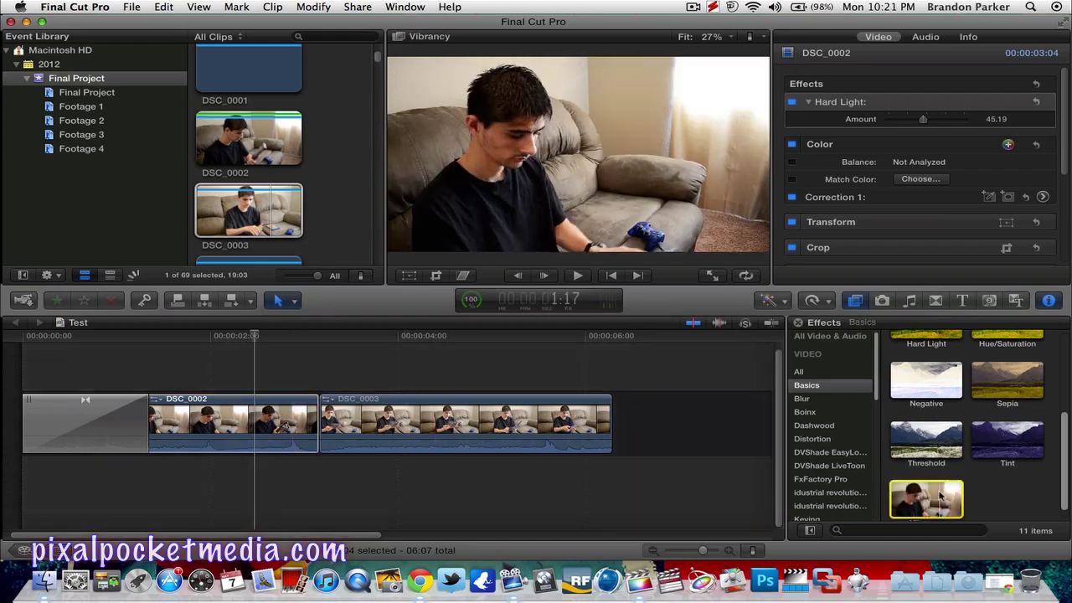
pyautogui.scroll(-1, 925, 494)
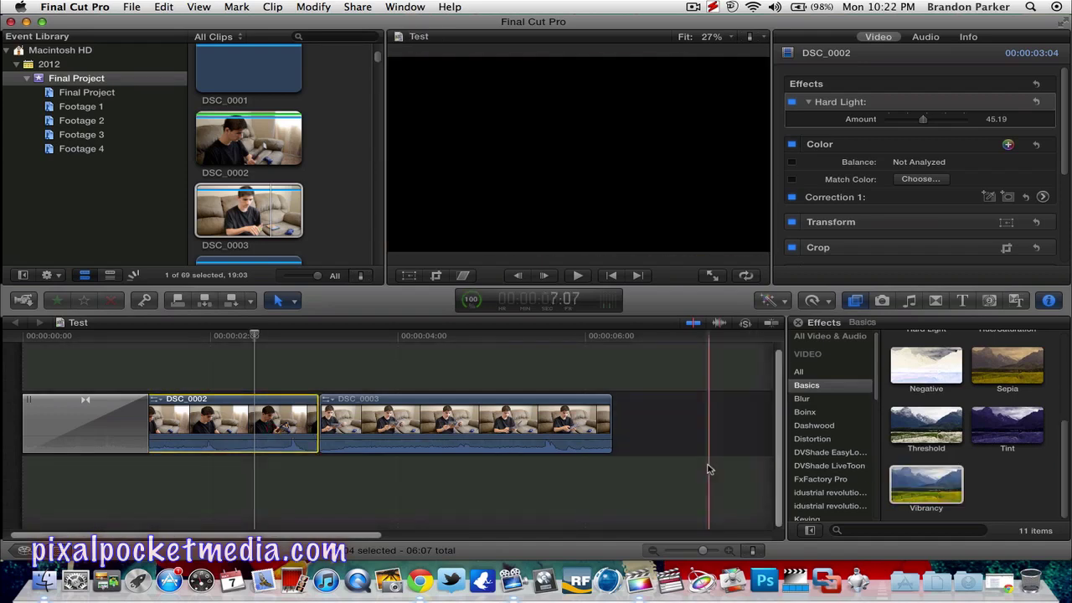
pyautogui.doubleClick(917, 485)
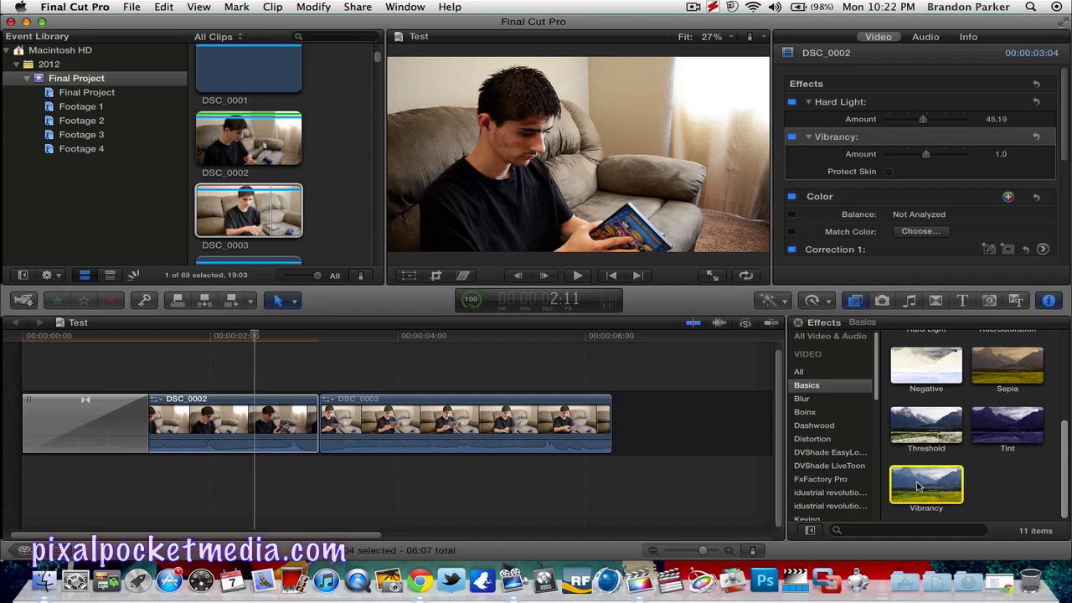
pyautogui.click(285, 423)
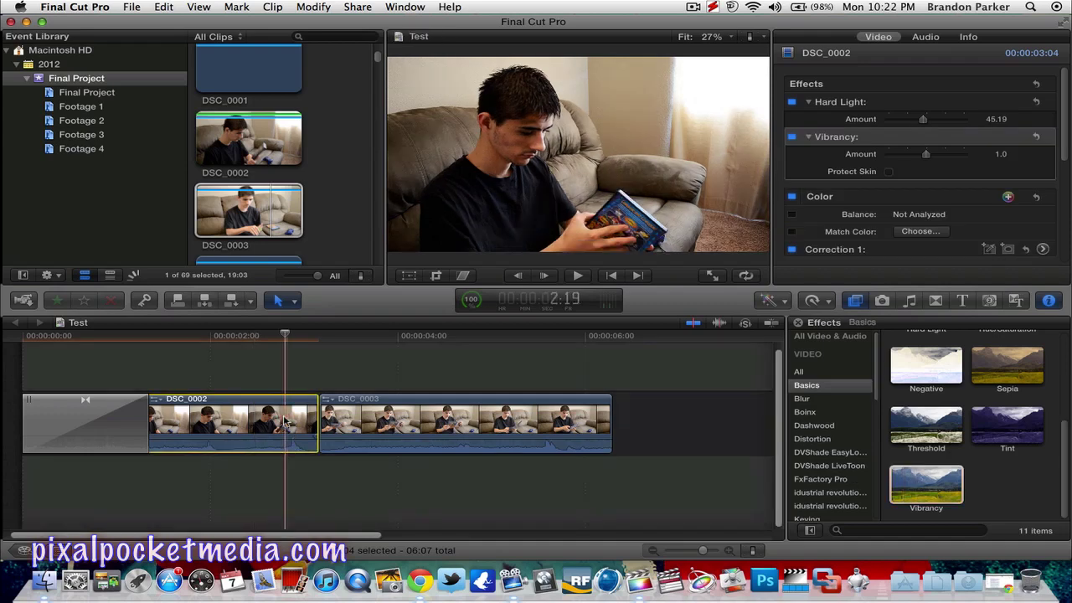
pyautogui.doubleClick(910, 486)
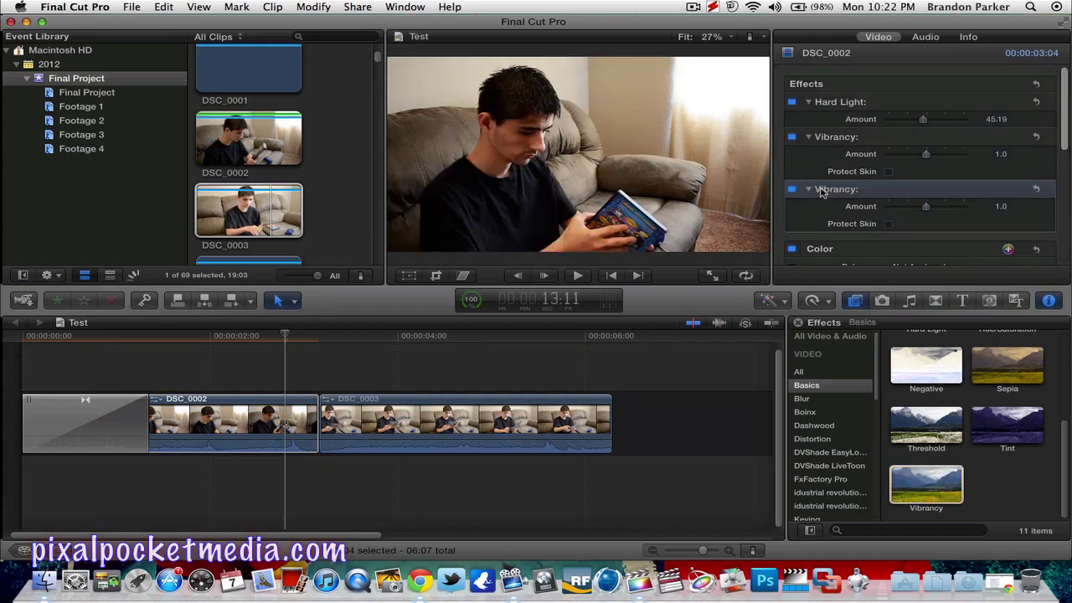
pyautogui.press('Delete')
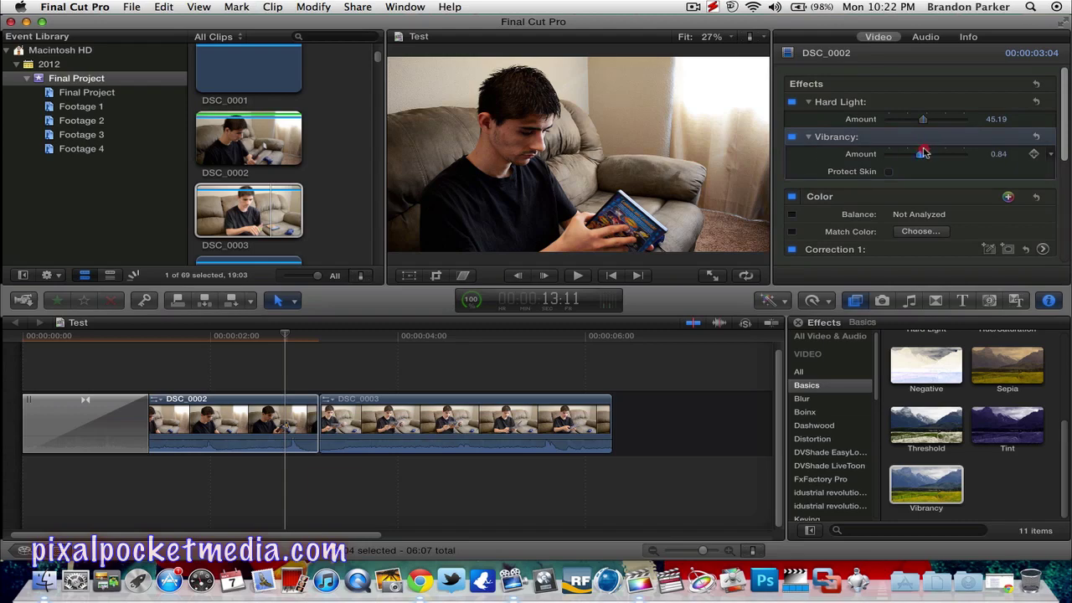
# Set the Vibrancy amount on the DSC_0002 clip to 1.11
pyautogui.moveTo(928, 157); pyautogui.dragTo(937, 156)
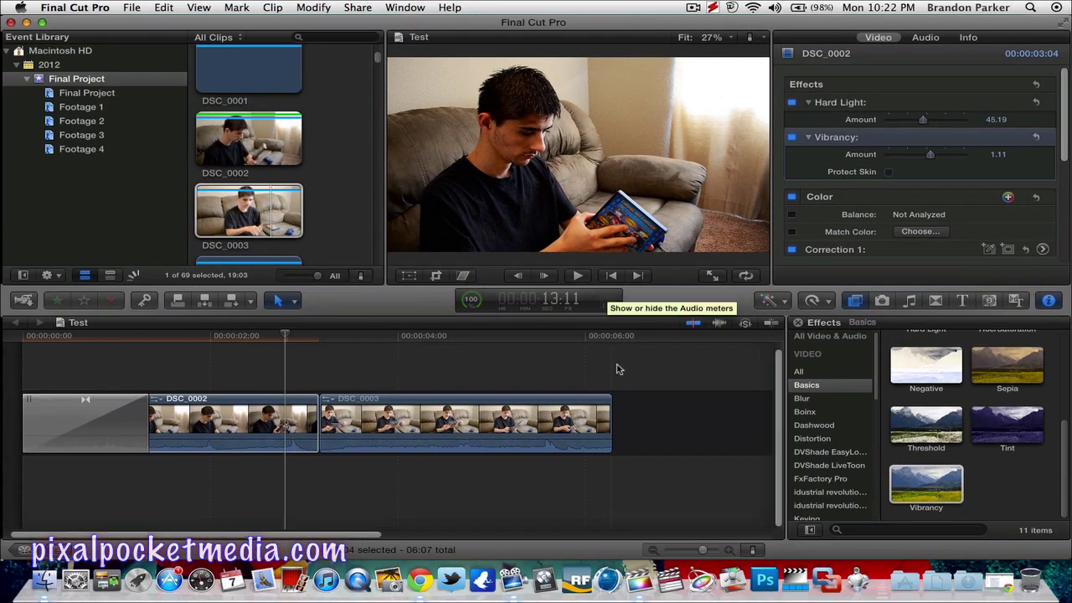
# Copy the DSC_0002 timeline clip and paste only its effects onto the DSC_0003 timeline clip
pyautogui.click(277, 400)
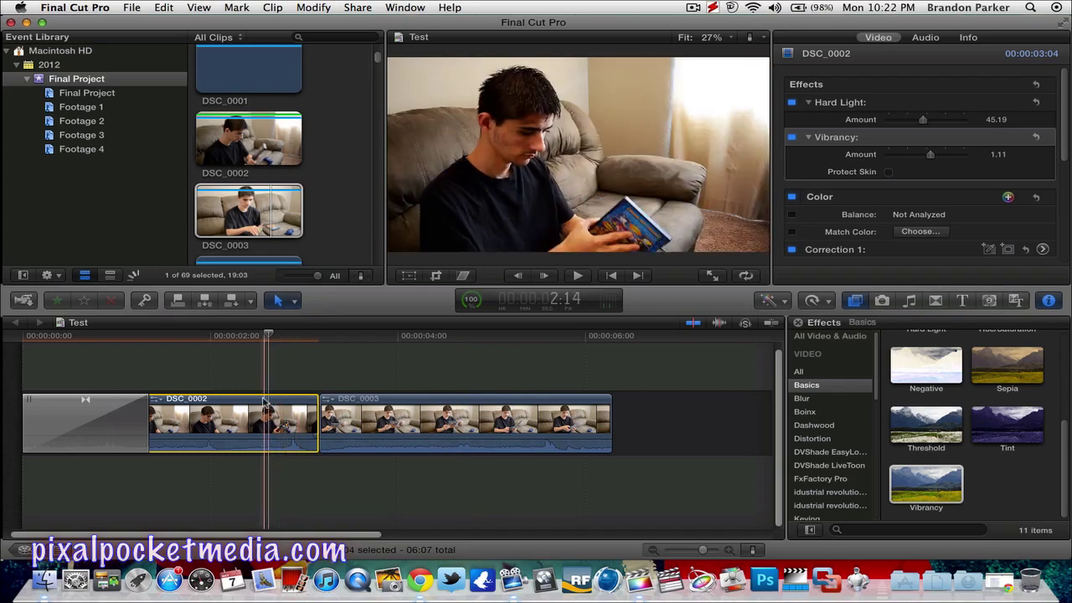
pyautogui.click(163, 8)
pyautogui.click(180, 69)
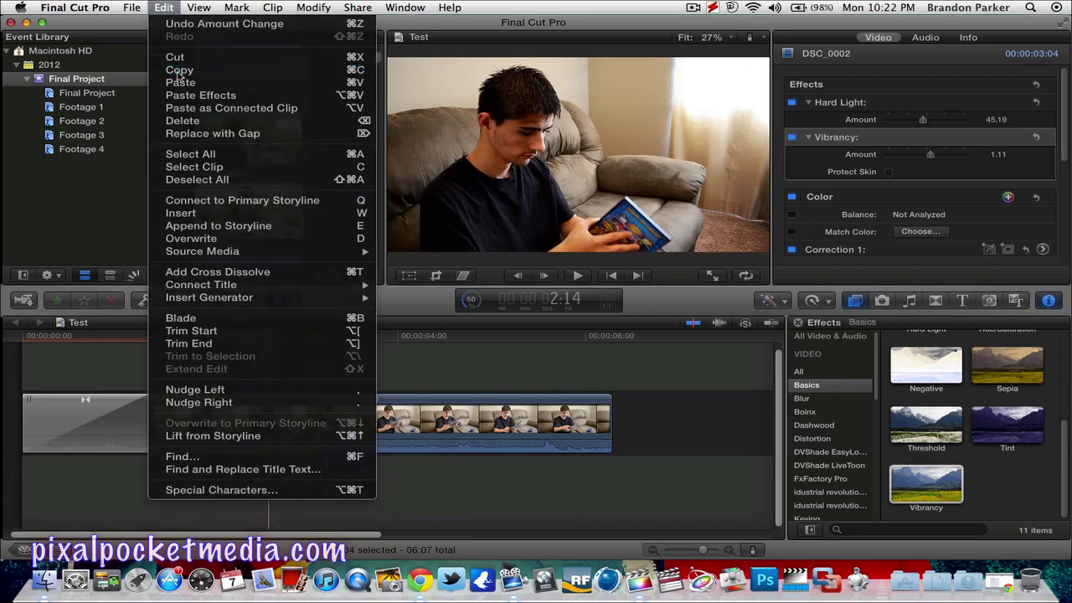
pyautogui.click(454, 408)
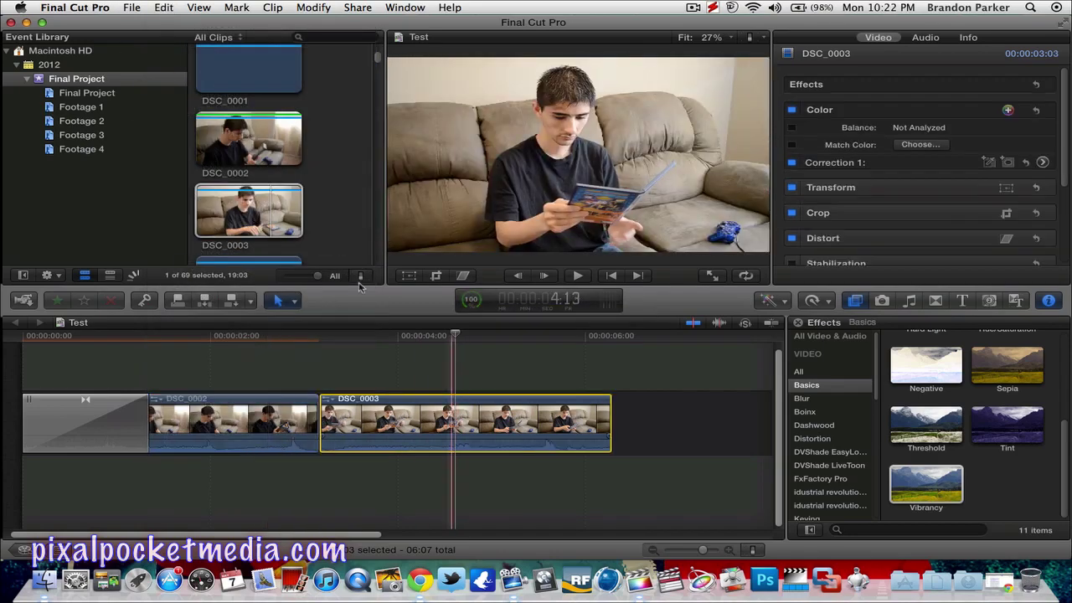
pyautogui.click(164, 8)
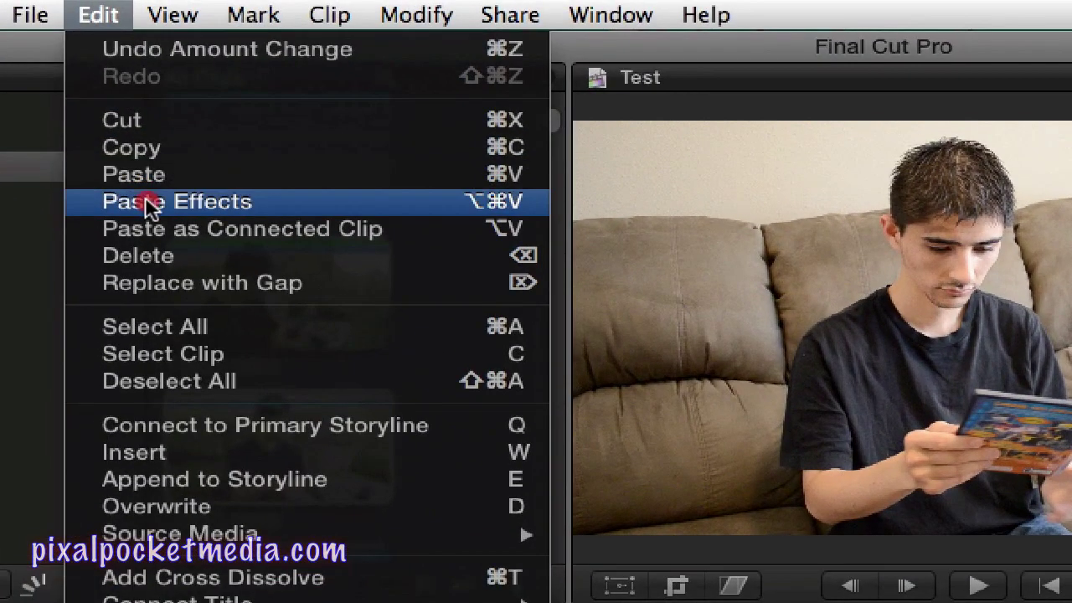
pyautogui.click(189, 96)
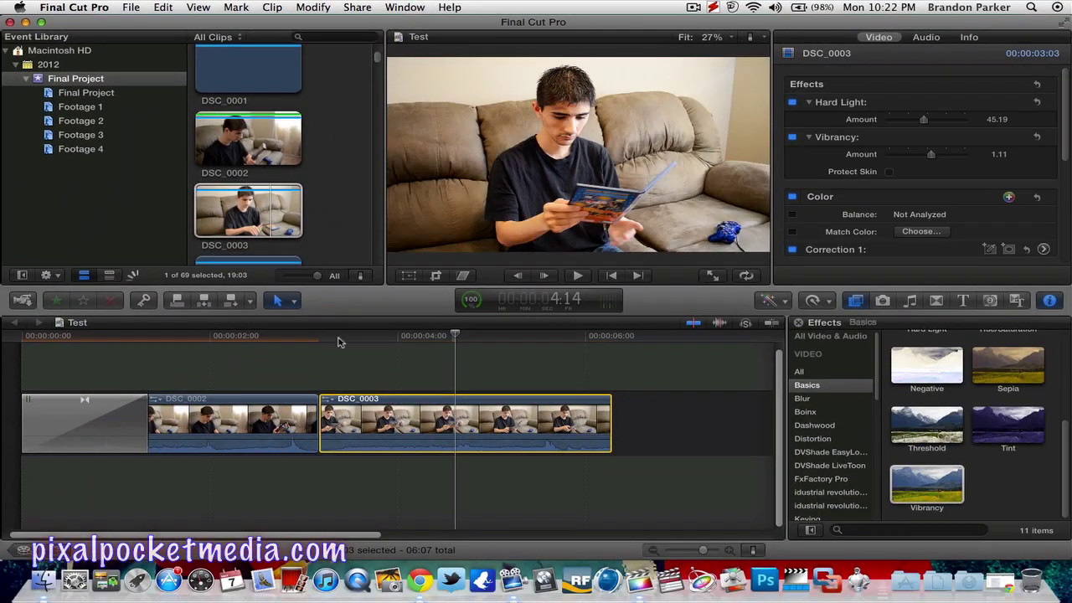
# Compare the DSC_0003 source clip with its timeline copy and review the look across the cut between DSC_0002 and DSC_0003
pyautogui.click(249, 205)
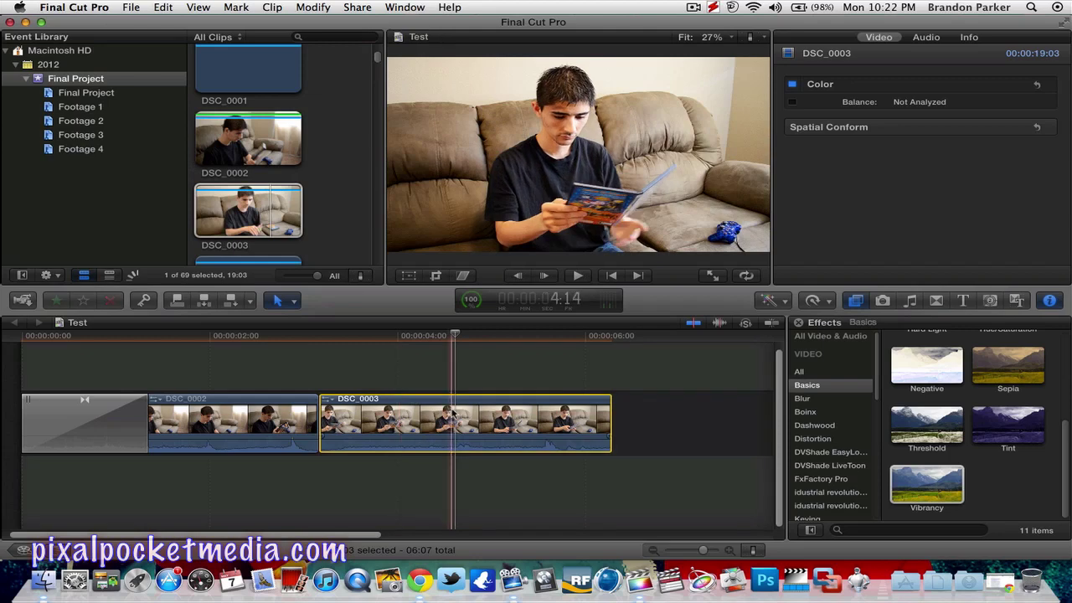
pyautogui.click(485, 401)
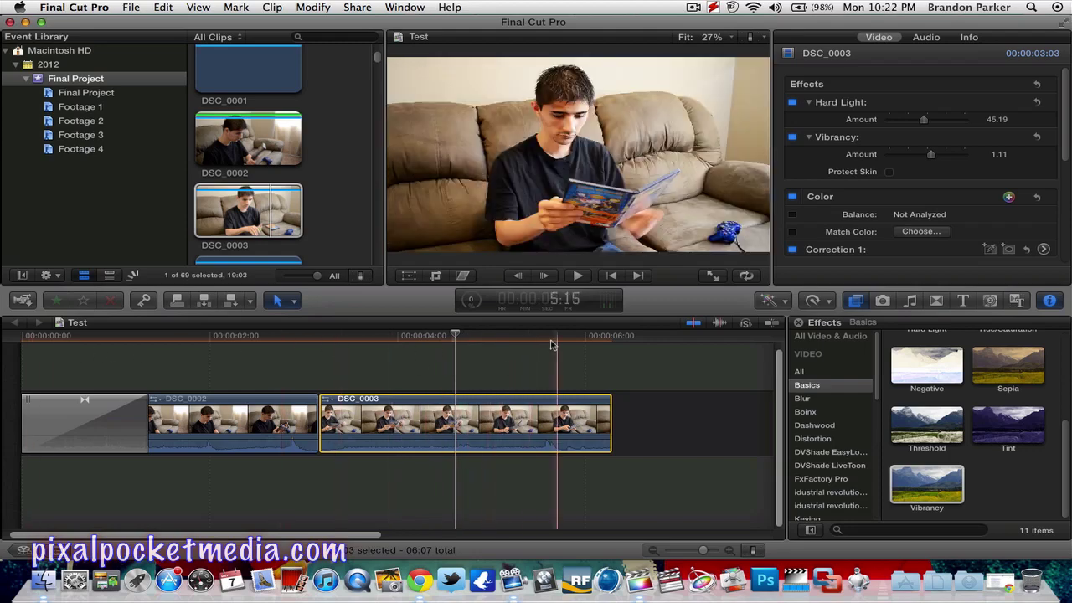
pyautogui.click(634, 410)
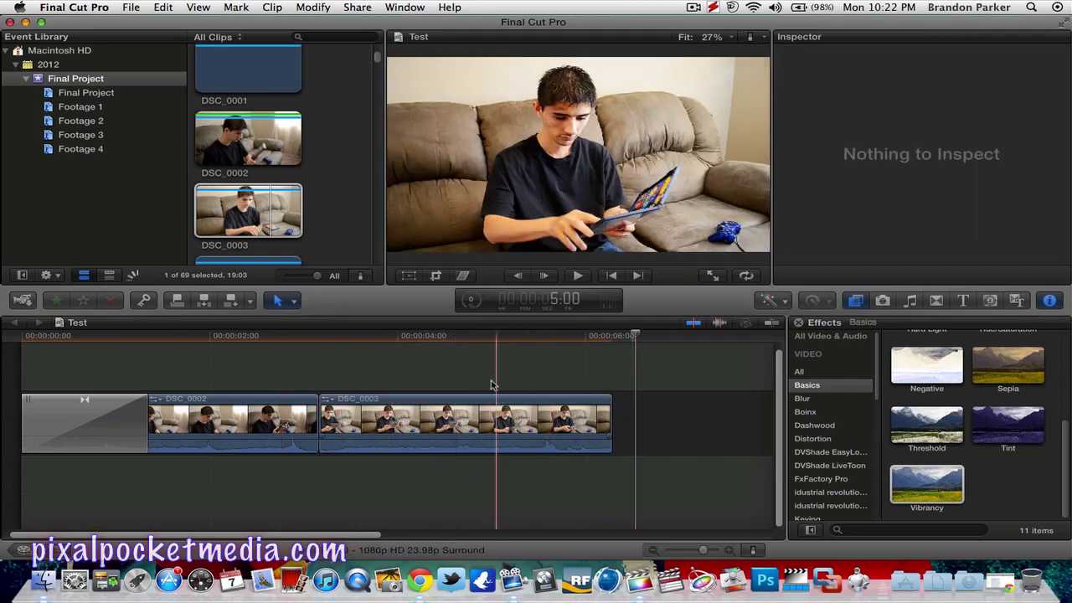
pyautogui.click(315, 378)
pyautogui.click(362, 378)
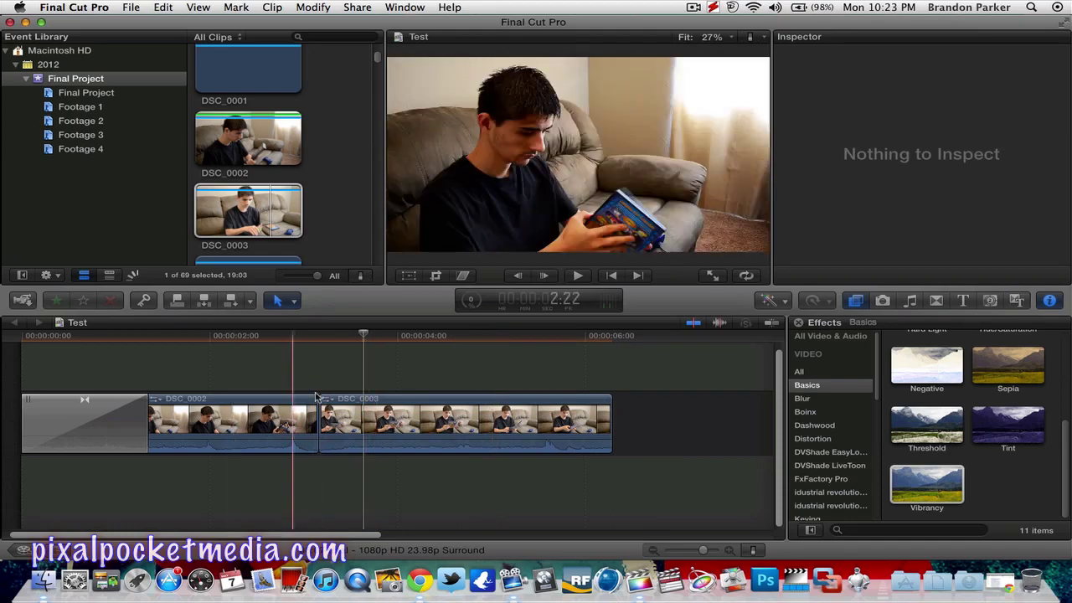
pyautogui.click(425, 387)
pyautogui.click(300, 387)
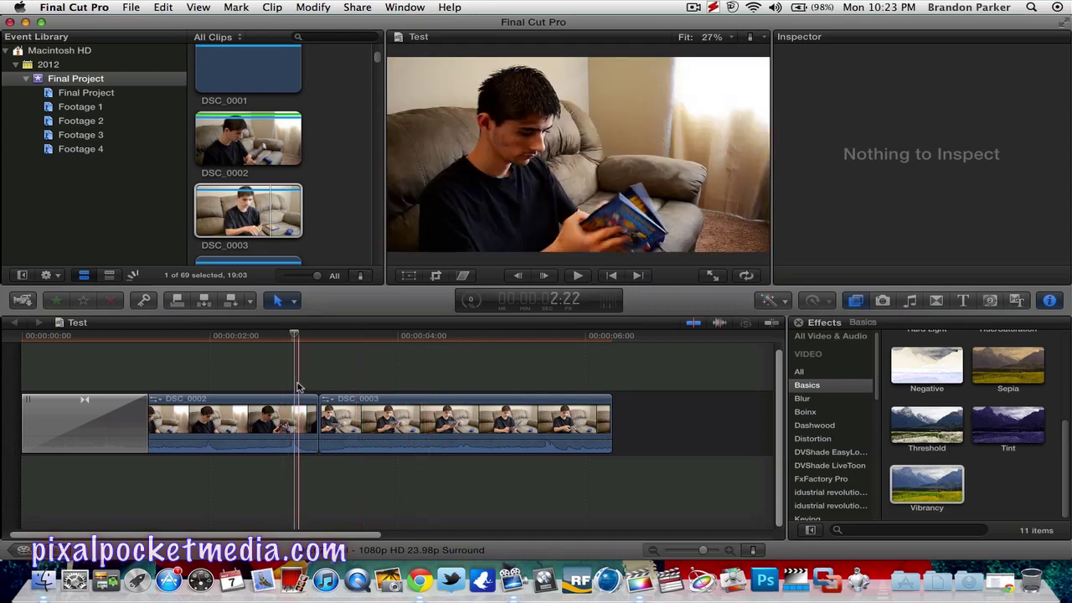
pyautogui.click(384, 384)
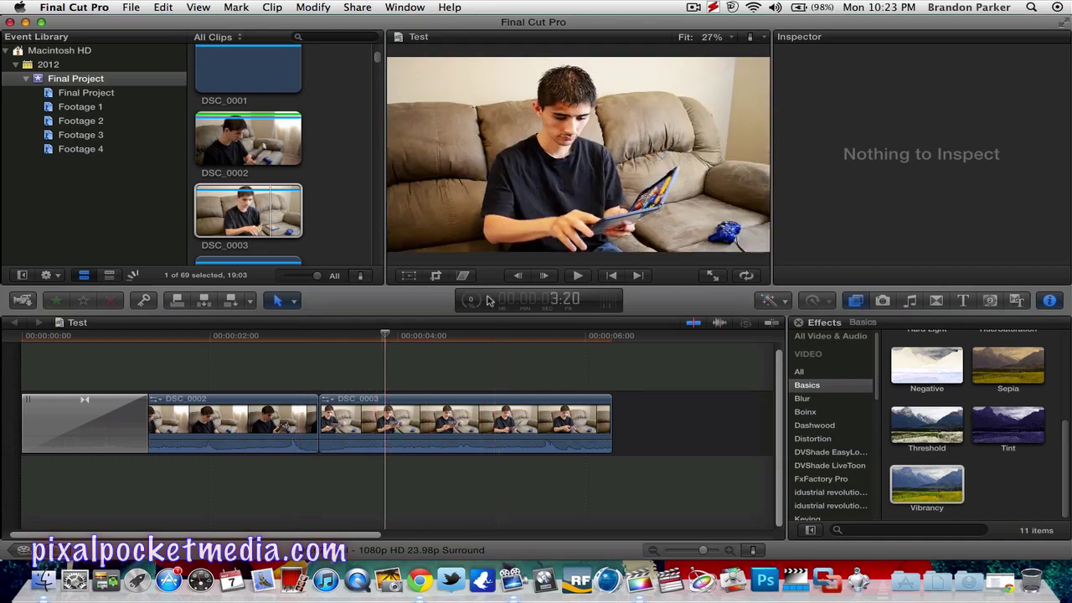
# Find the DSC_0010 clip in the event and append the whole clip to the end of the Test sequence
pyautogui.moveTo(377, 58)
pyautogui.mouseDown()
pyautogui.moveTo(371, 190)
pyautogui.moveTo(371, 50)
pyautogui.moveTo(371, 65)
pyautogui.mouseUp()
pyautogui.click(248, 92)
pyautogui.click(242, 204)
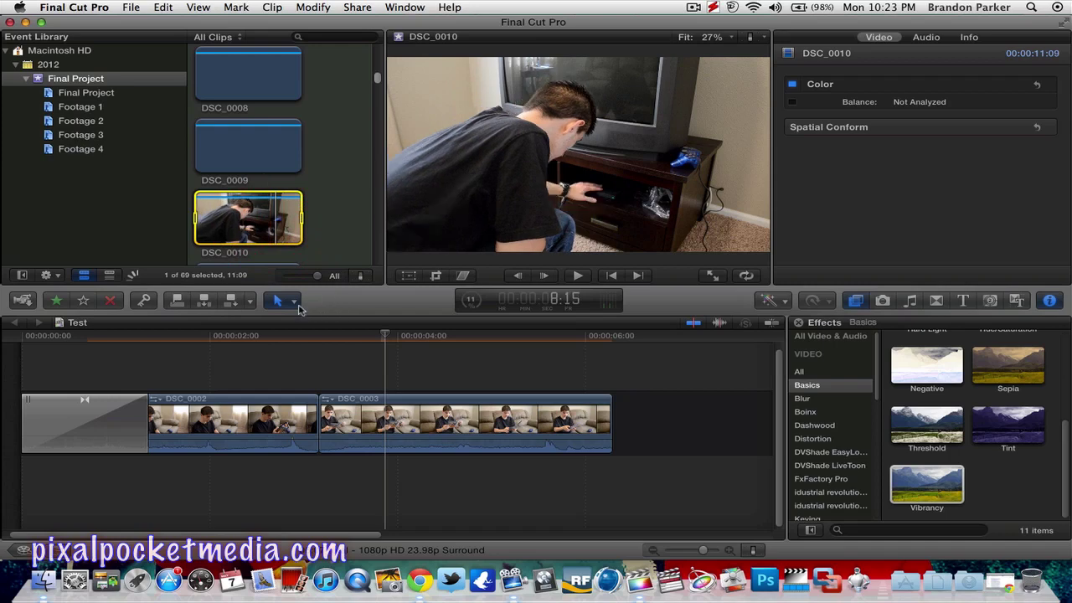
pyautogui.click(231, 303)
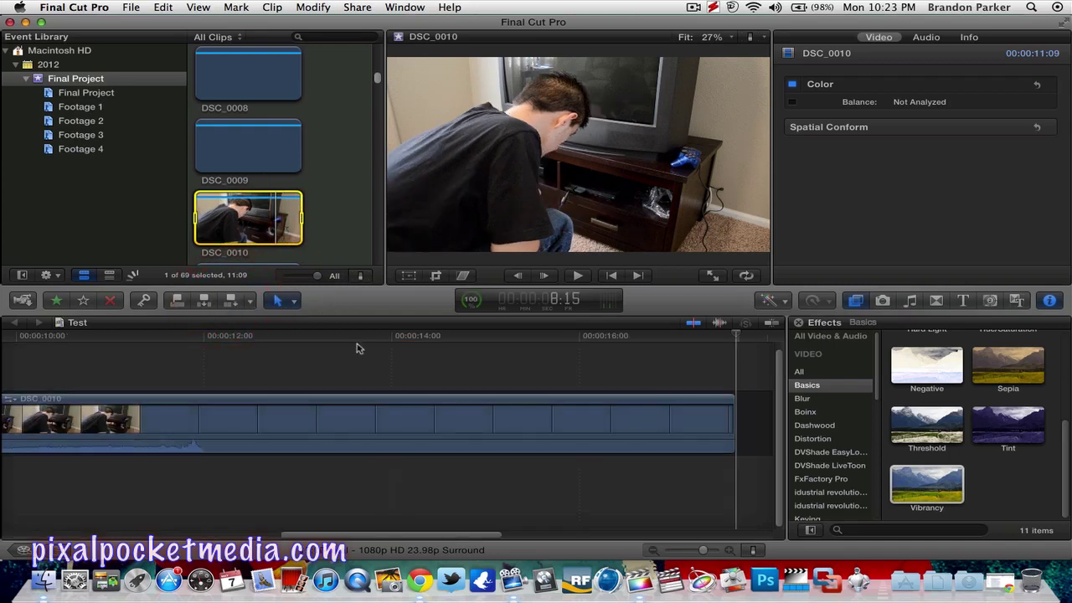
pyautogui.moveTo(394, 534); pyautogui.dragTo(251, 528)
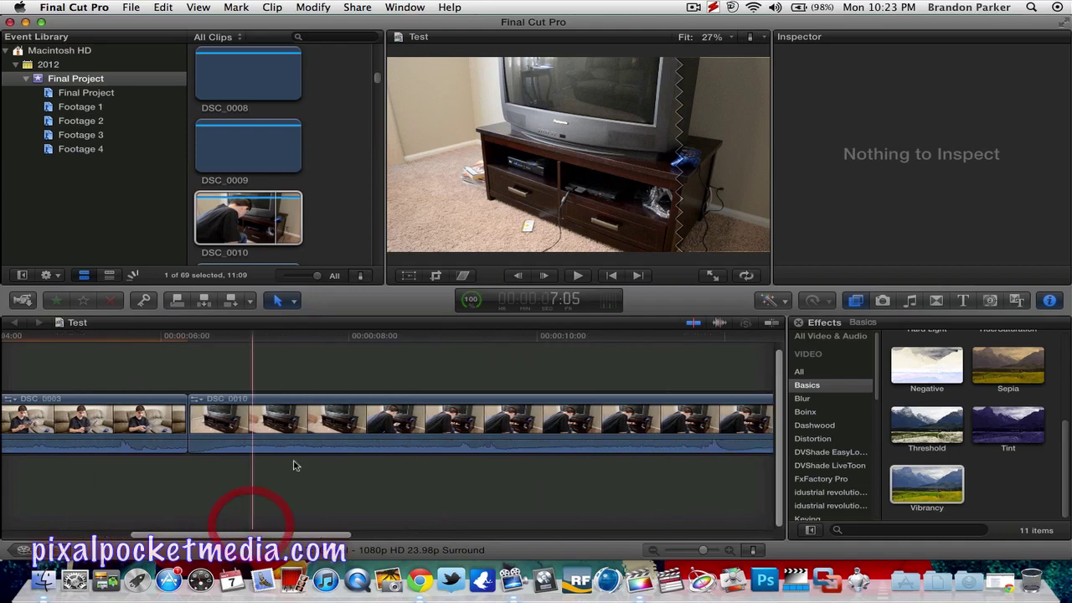
# Split the DSC_0010 timeline clip at its 1:06 mark and delete the opening portion before the cut
pyautogui.click(311, 431)
pyautogui.click(310, 429)
pyautogui.click(307, 429)
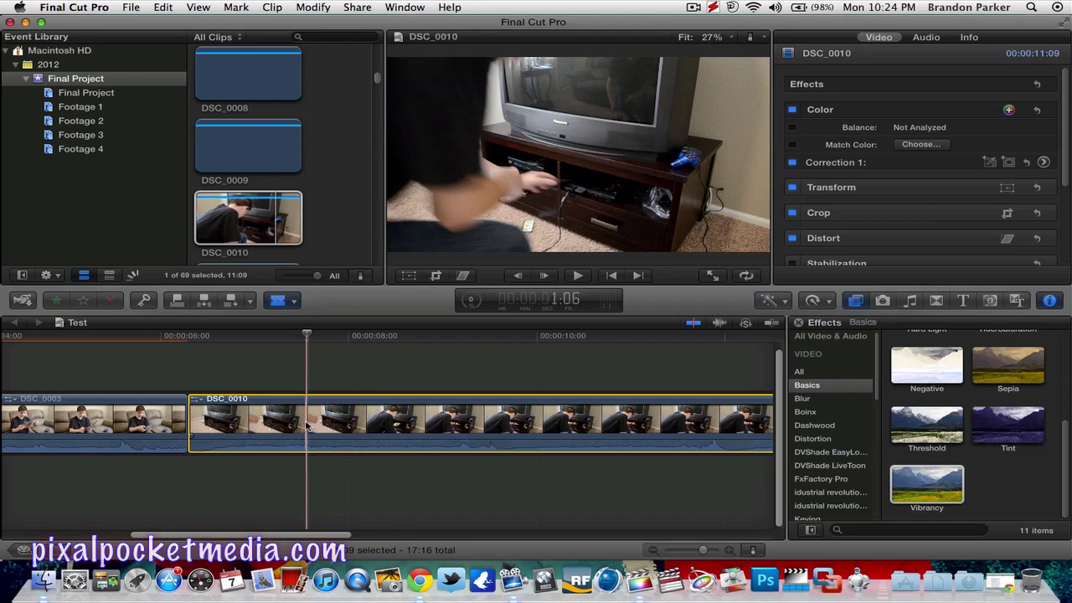
pyautogui.click(307, 423)
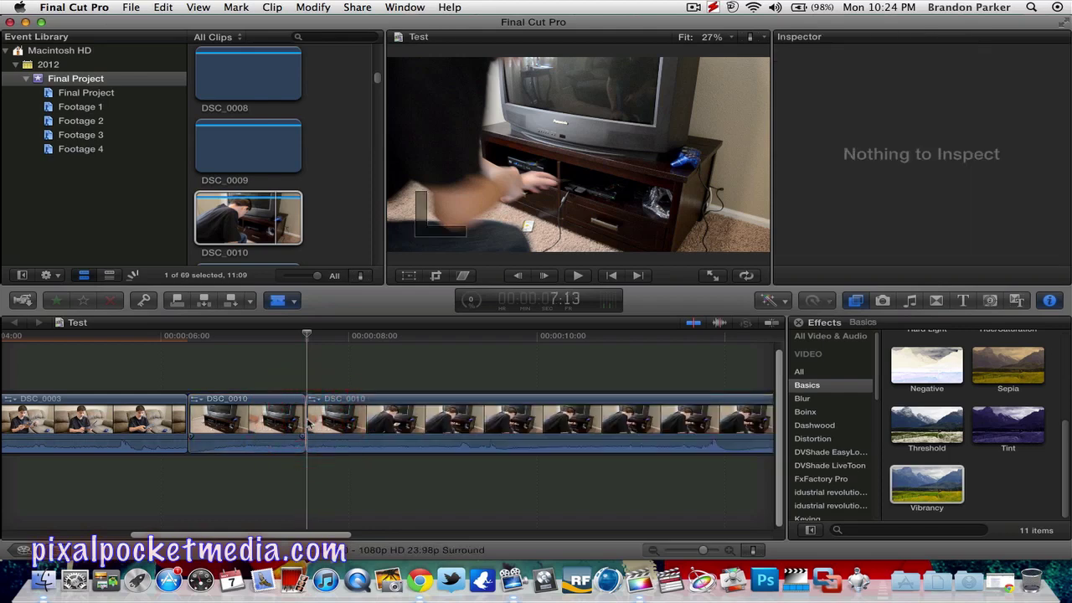
pyautogui.press('a')
pyautogui.click(260, 423)
pyautogui.press('Delete')
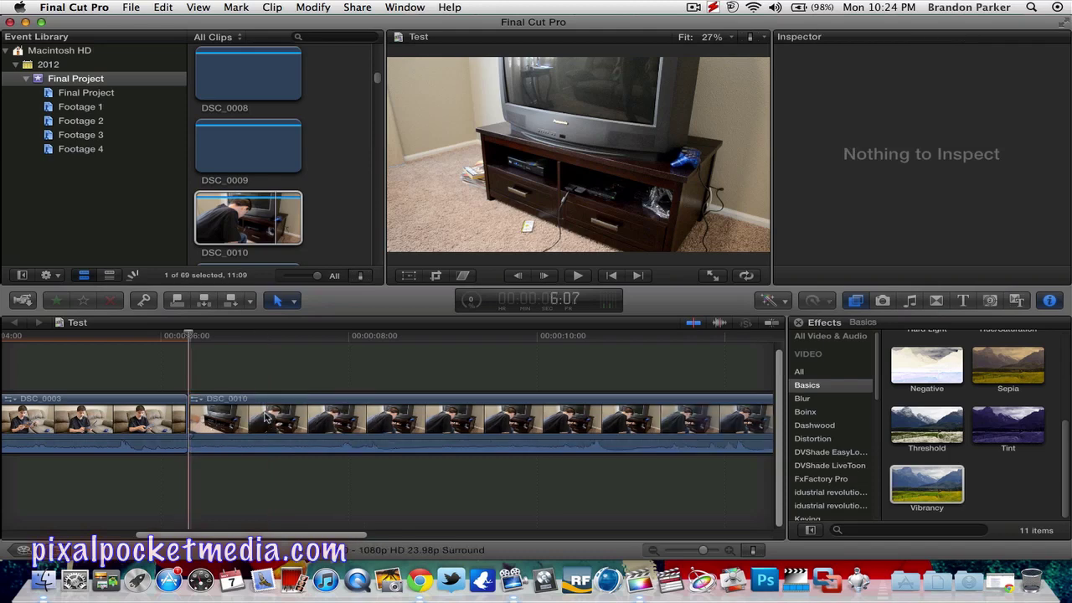
# Extend the end of the DSC_0003 timeline clip to a duration of 10:13, up against DSC_0010
pyautogui.moveTo(260, 407); pyautogui.dragTo(505, 400)
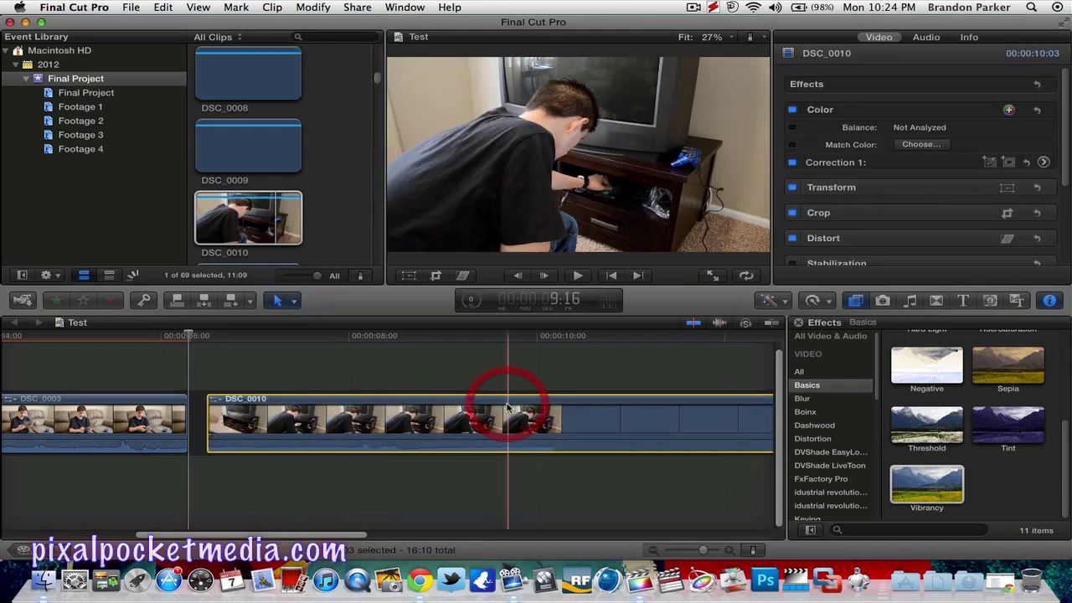
pyautogui.moveTo(303, 407)
pyautogui.mouseDown()
pyautogui.moveTo(384, 407)
pyautogui.moveTo(301, 408)
pyautogui.mouseUp()
pyautogui.click(301, 408)
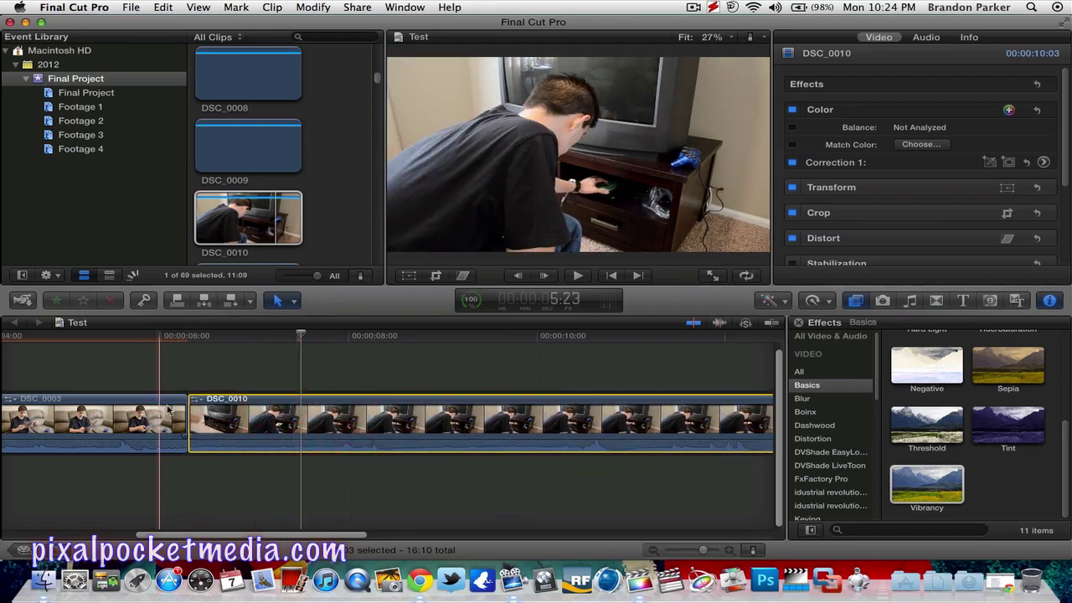
pyautogui.moveTo(190, 403); pyautogui.dragTo(356, 425)
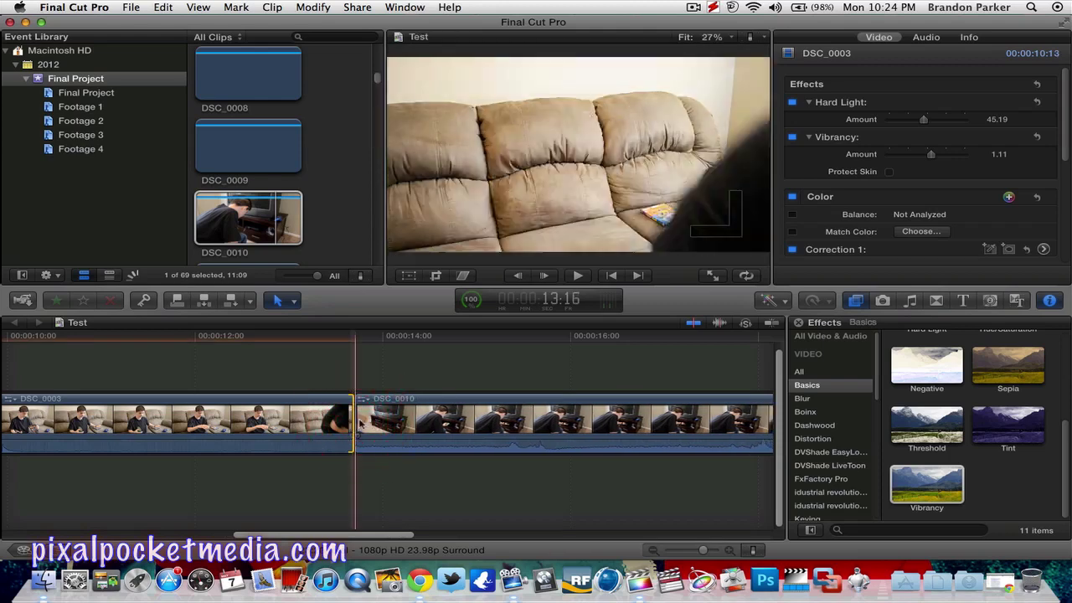
pyautogui.click(388, 383)
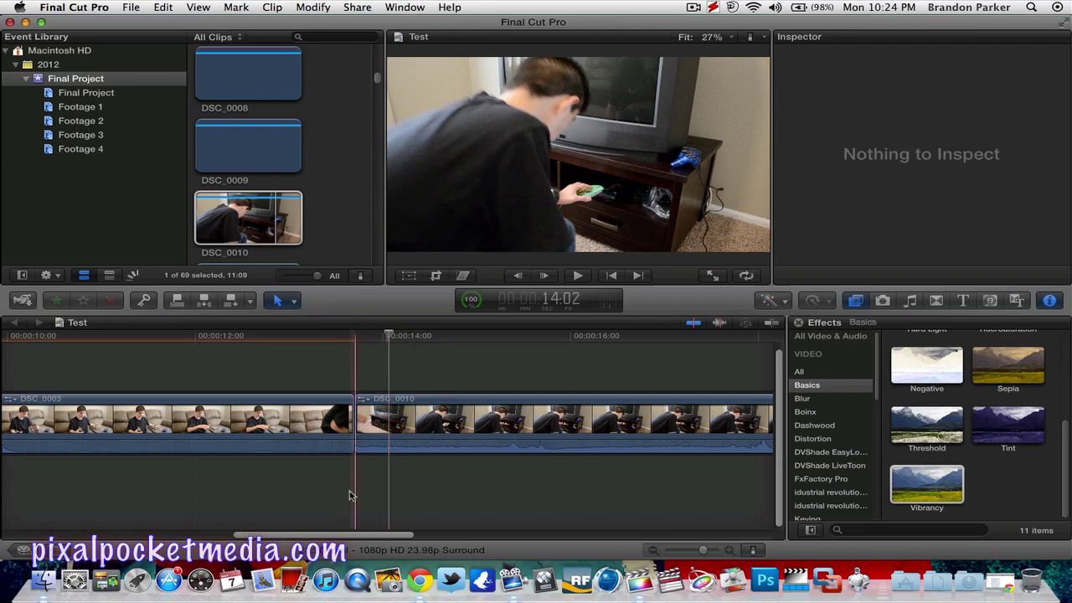
# Paste the copied Hard Light and Vibrancy effects onto the DSC_0010 timeline clip
pyautogui.moveTo(408, 536); pyautogui.dragTo(506, 536)
pyautogui.click(391, 406)
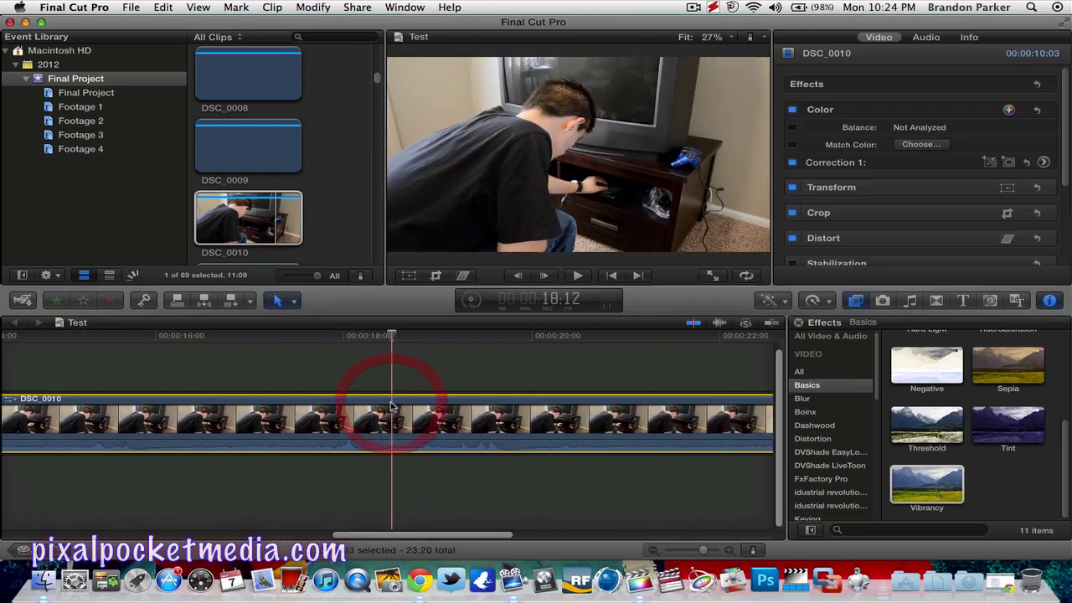
pyautogui.click(164, 7)
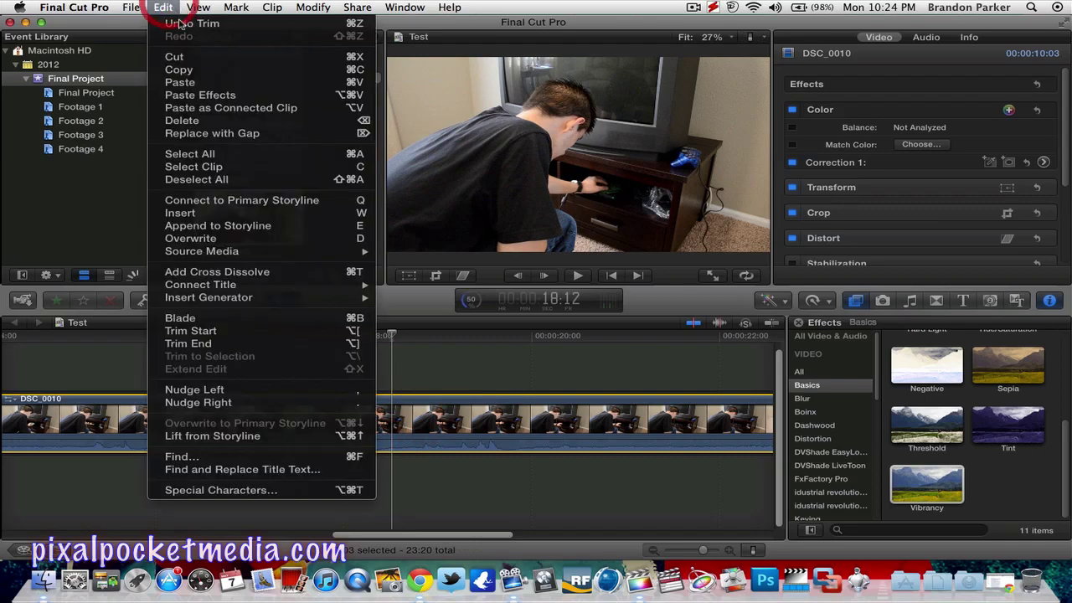
pyautogui.click(195, 95)
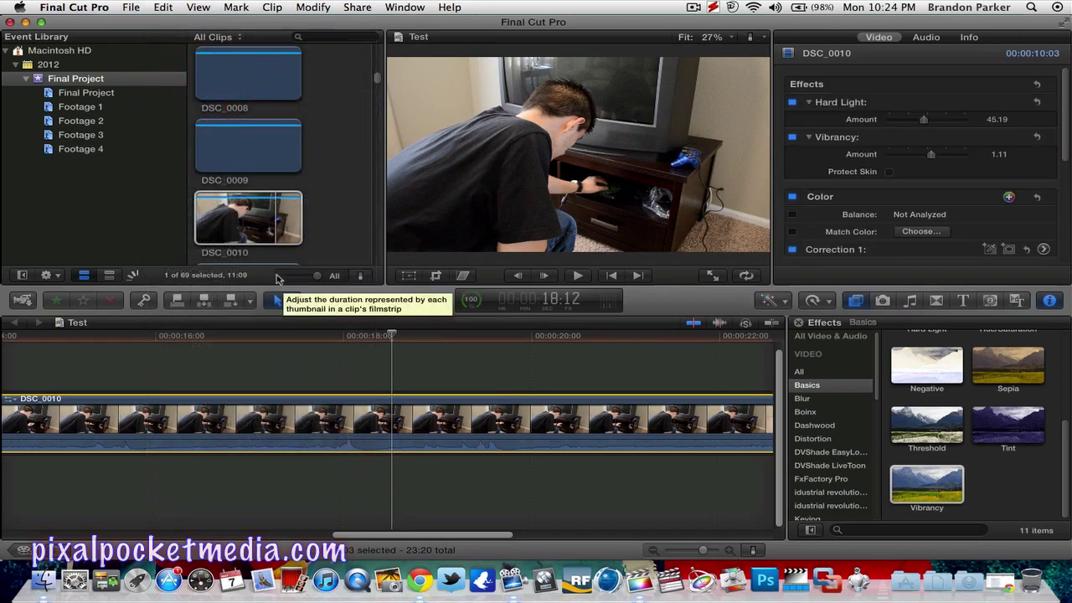
# Play the Test sequence from its beginning to review the cuts between DSC_0002, DSC_0003 and DSC_0010
pyautogui.moveTo(411, 534); pyautogui.dragTo(73, 525)
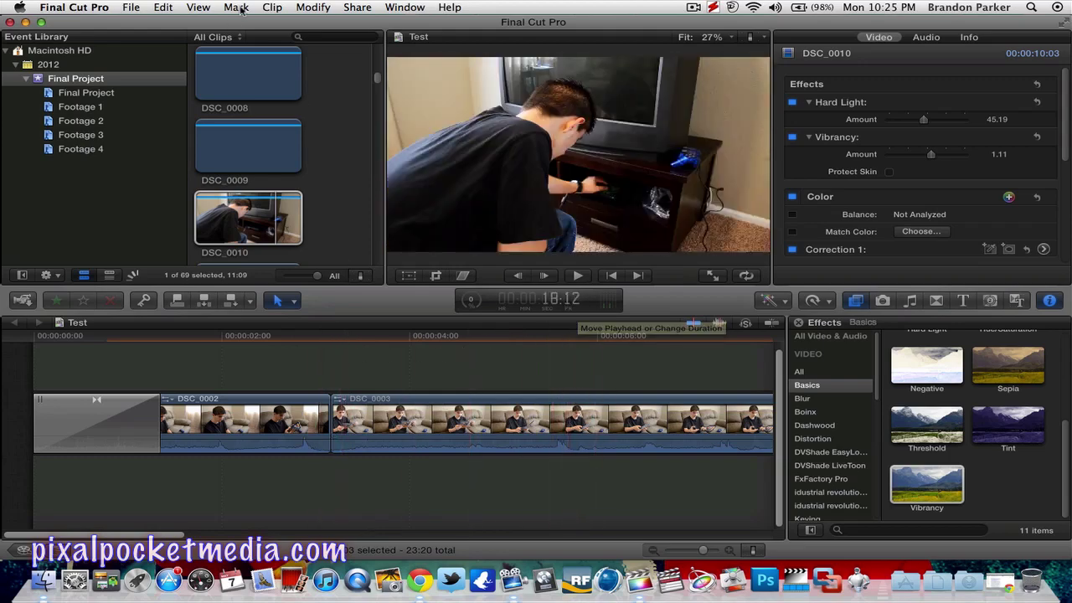
pyautogui.click(693, 7)
pyautogui.click(708, 51)
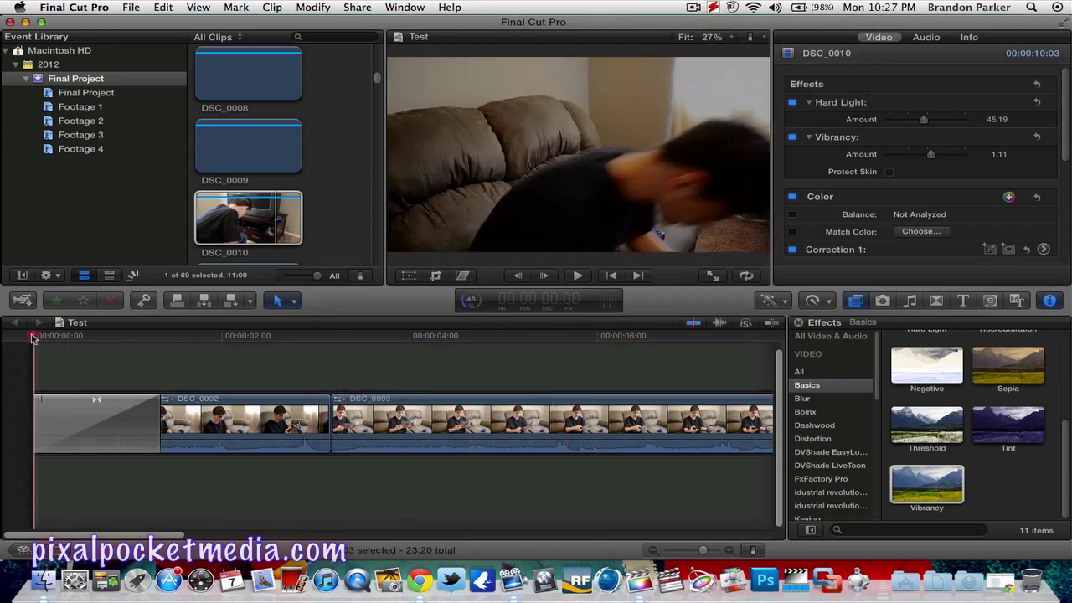
pyautogui.click(31, 337)
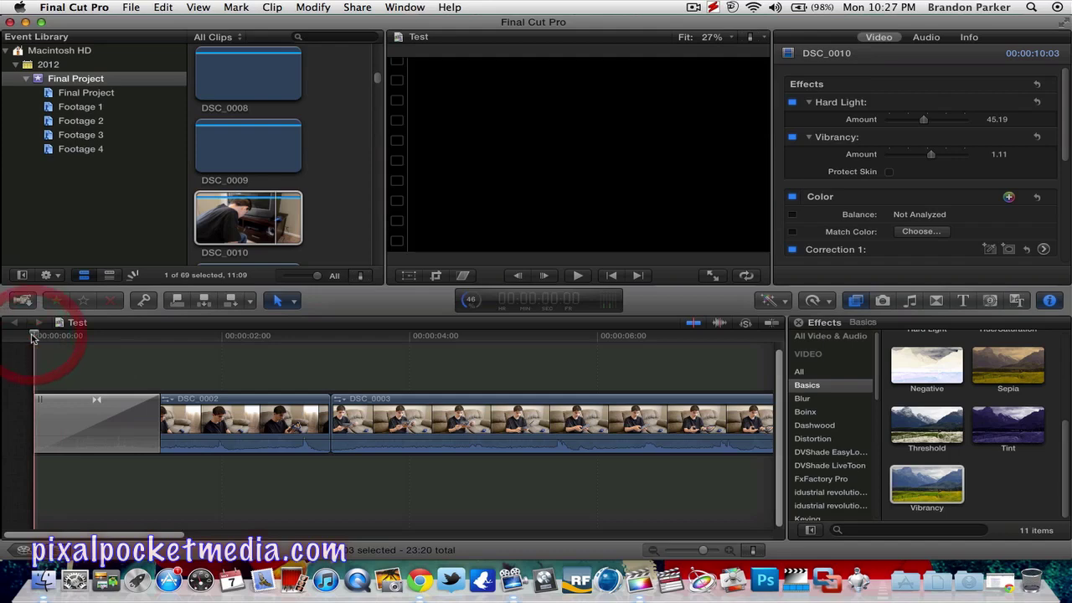
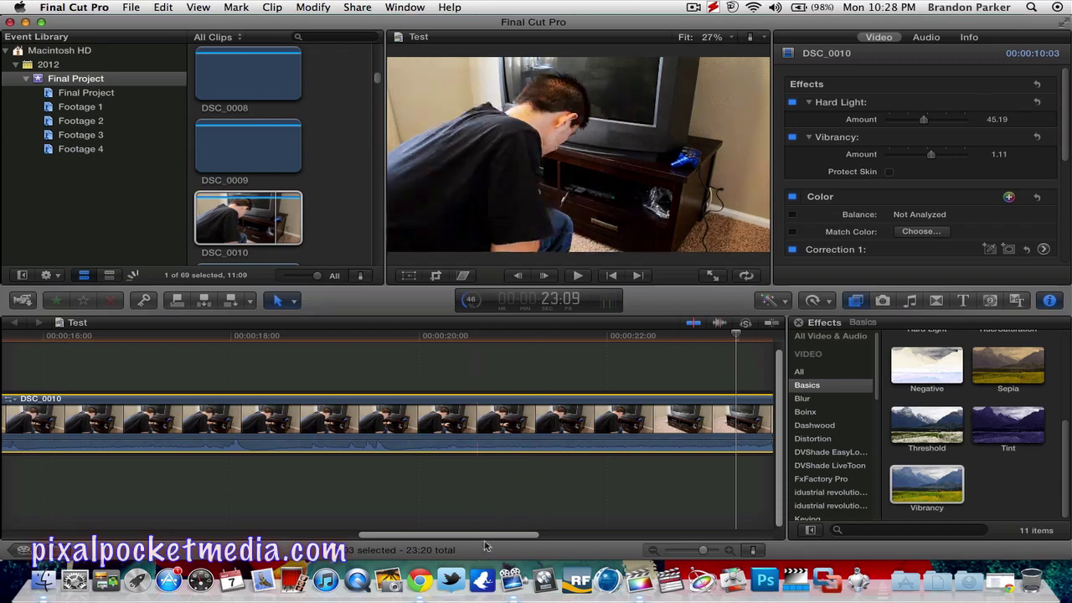
# Split DSC_0010 near its end at 22:18 on the timeline and delete the 1:02 segment after the cut
pyautogui.moveTo(486, 533); pyautogui.dragTo(511, 534)
pyautogui.click(556, 370)
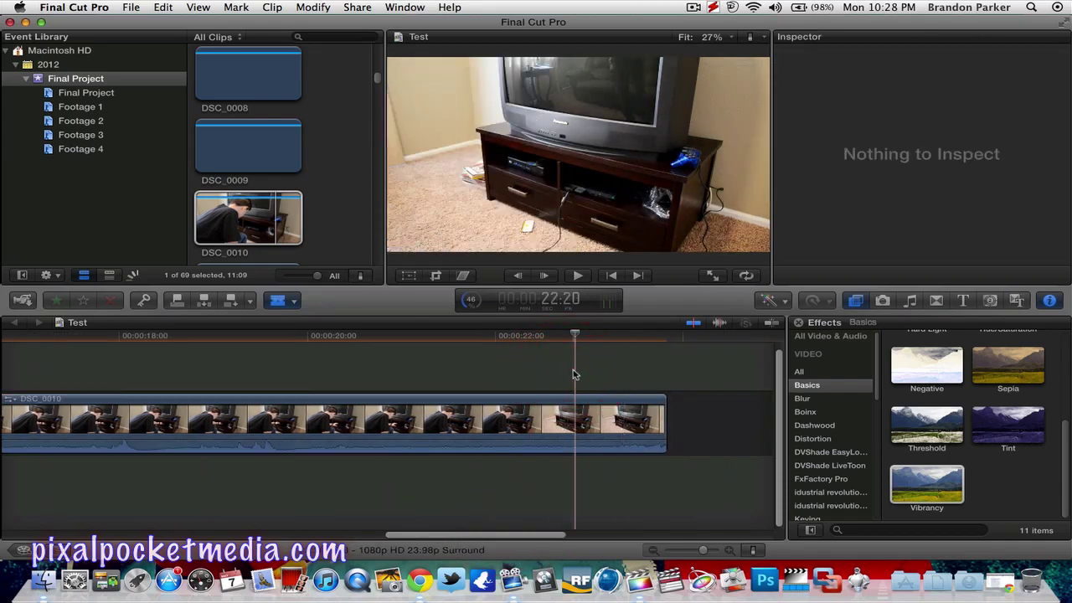
pyautogui.click(566, 421)
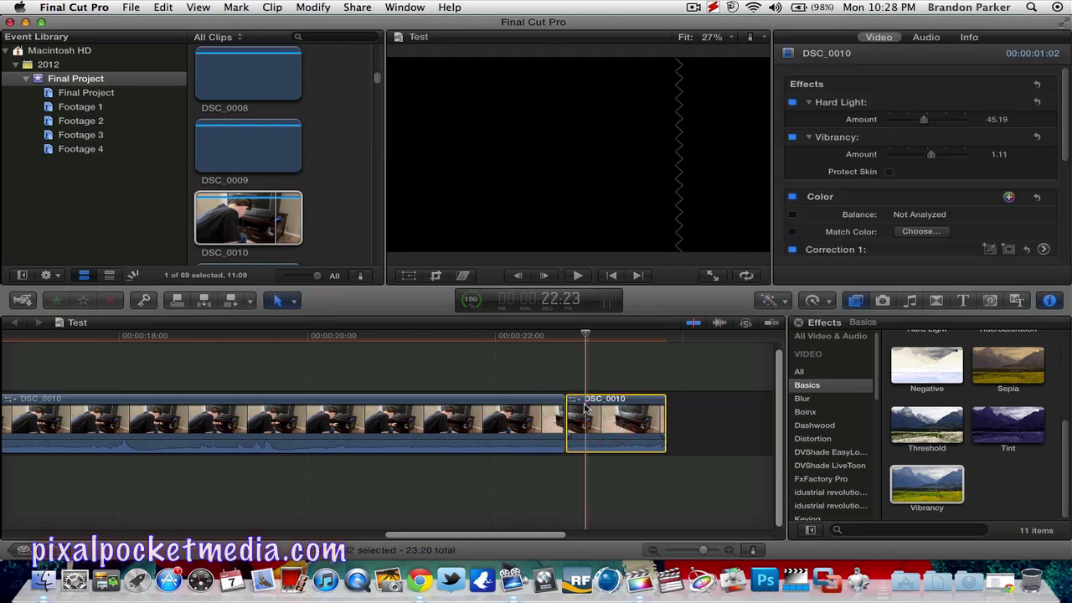
pyautogui.press('Delete')
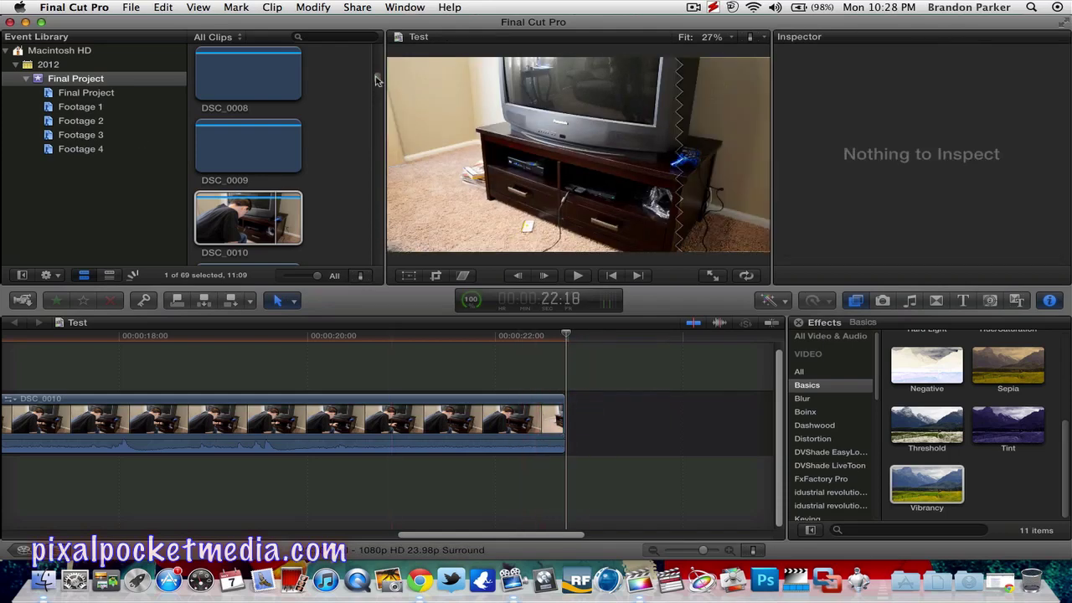
# Skim the event clips DSC_0011, DSC_0012, DSC_0008 and DSC_0007 to choose the next shot for the sequence
pyautogui.moveTo(376, 80); pyautogui.dragTo(377, 88)
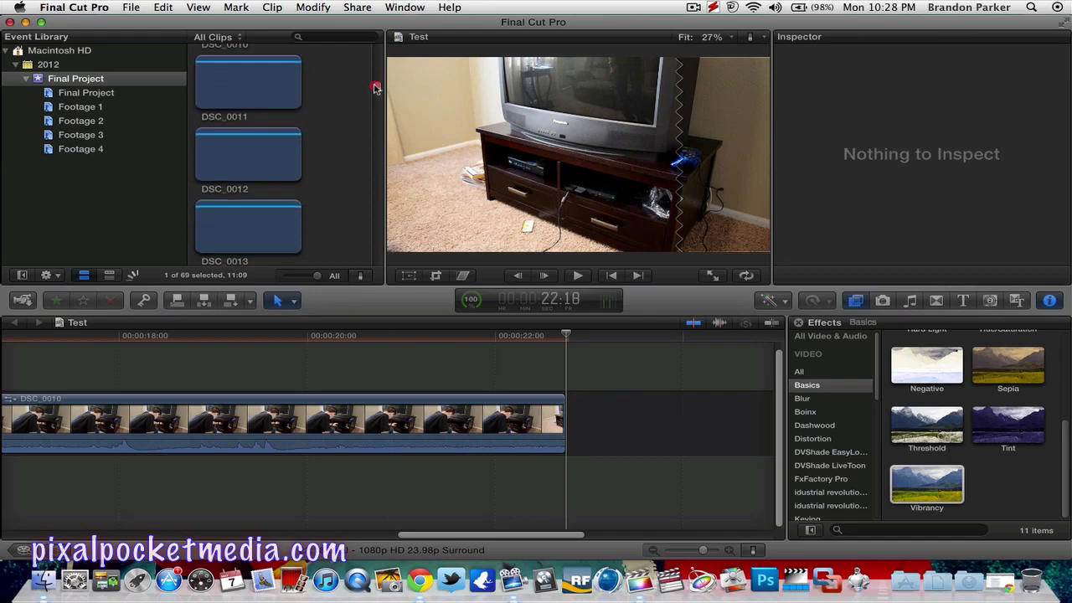
pyautogui.click(282, 88)
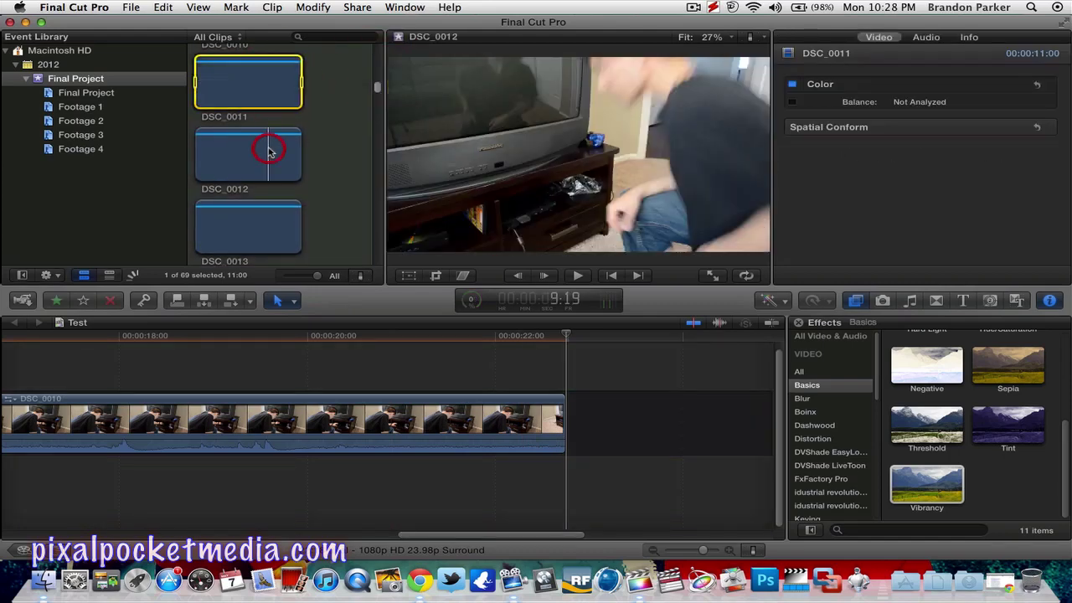
pyautogui.click(268, 151)
pyautogui.click(270, 95)
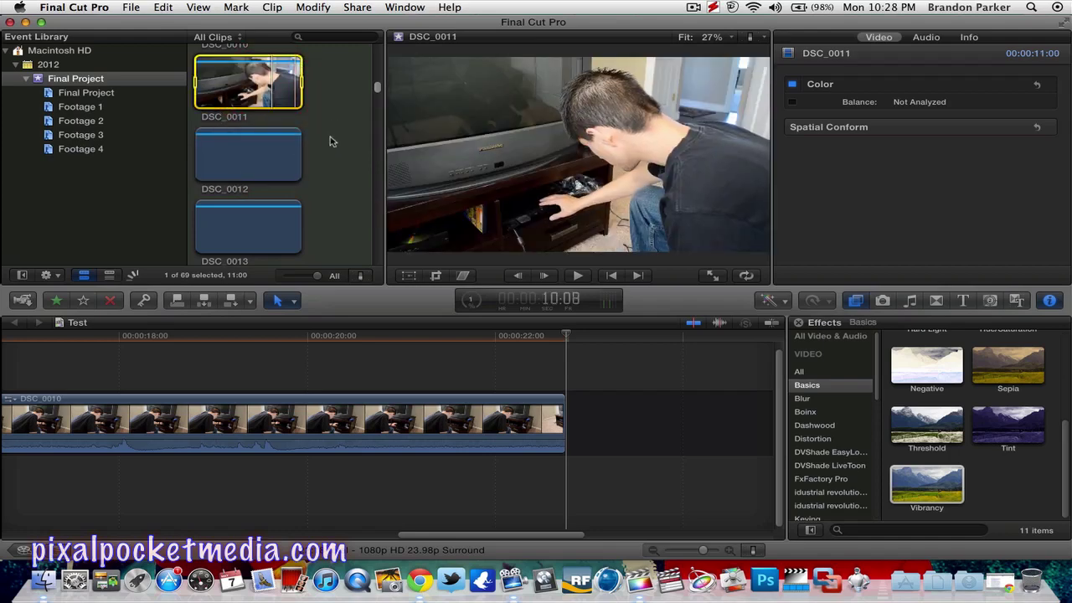
pyautogui.click(270, 163)
pyautogui.scroll(2, 316, 148)
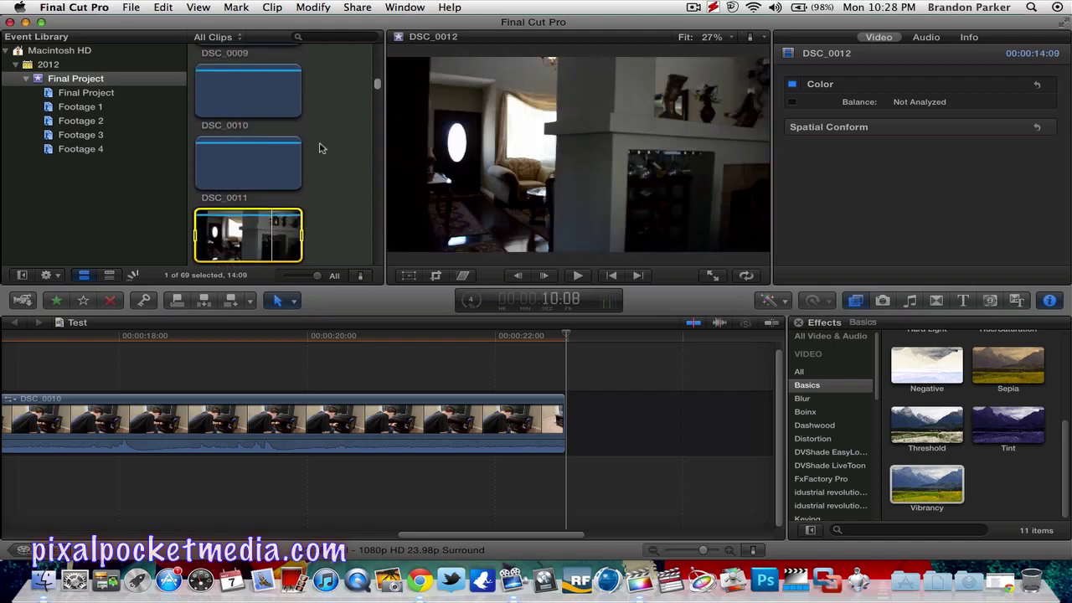
pyautogui.scroll(2, 318, 148)
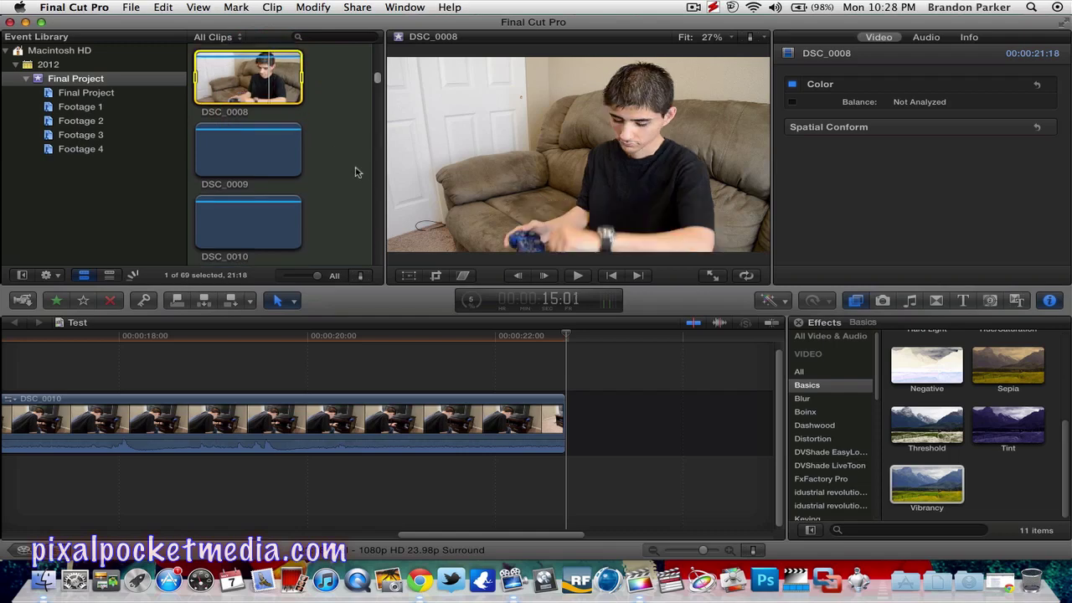
pyautogui.scroll(1, 343, 162)
pyautogui.scroll(3, 343, 161)
pyautogui.click(277, 130)
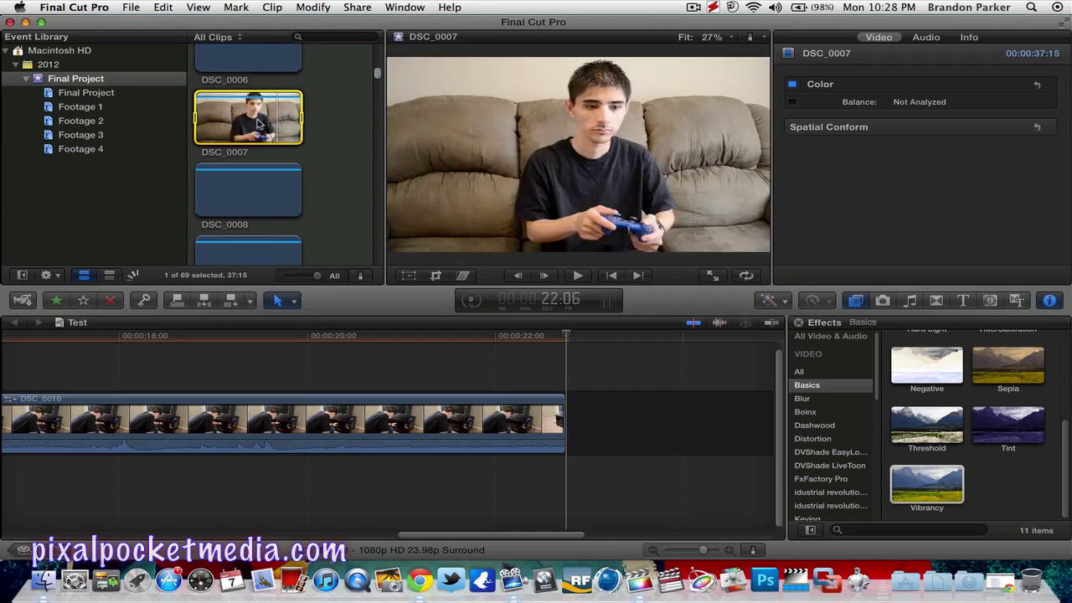
pyautogui.scroll(-10, 258, 121)
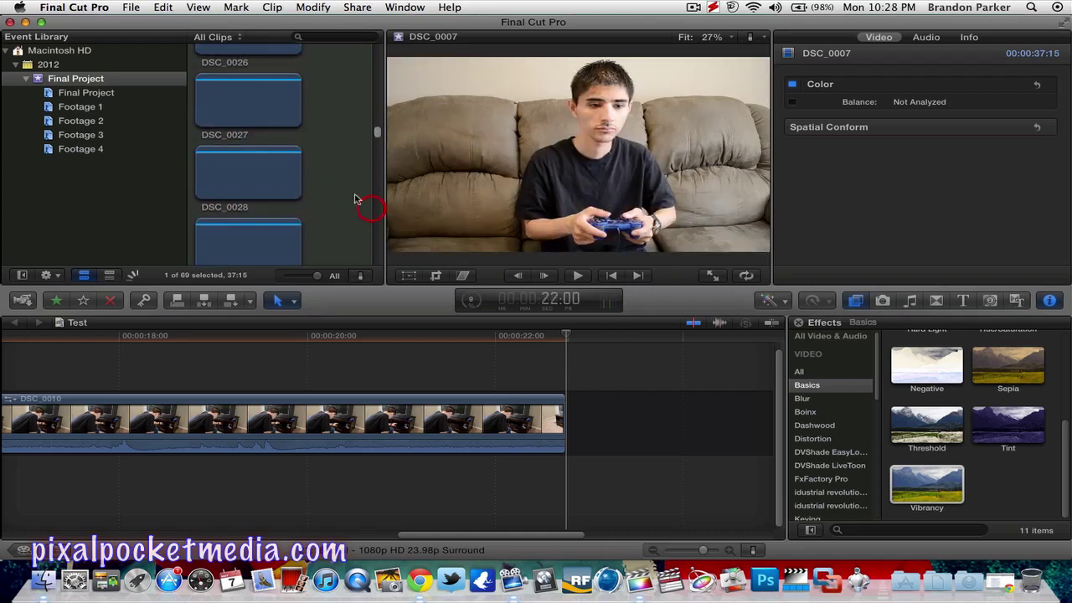
pyautogui.scroll(4, 354, 199)
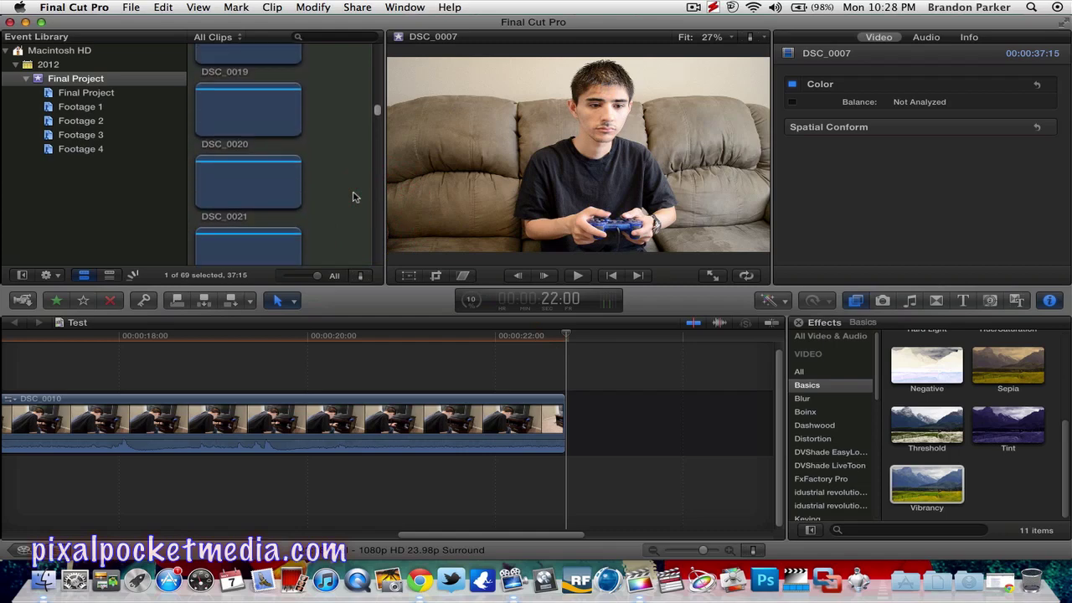
pyautogui.scroll(8, 353, 196)
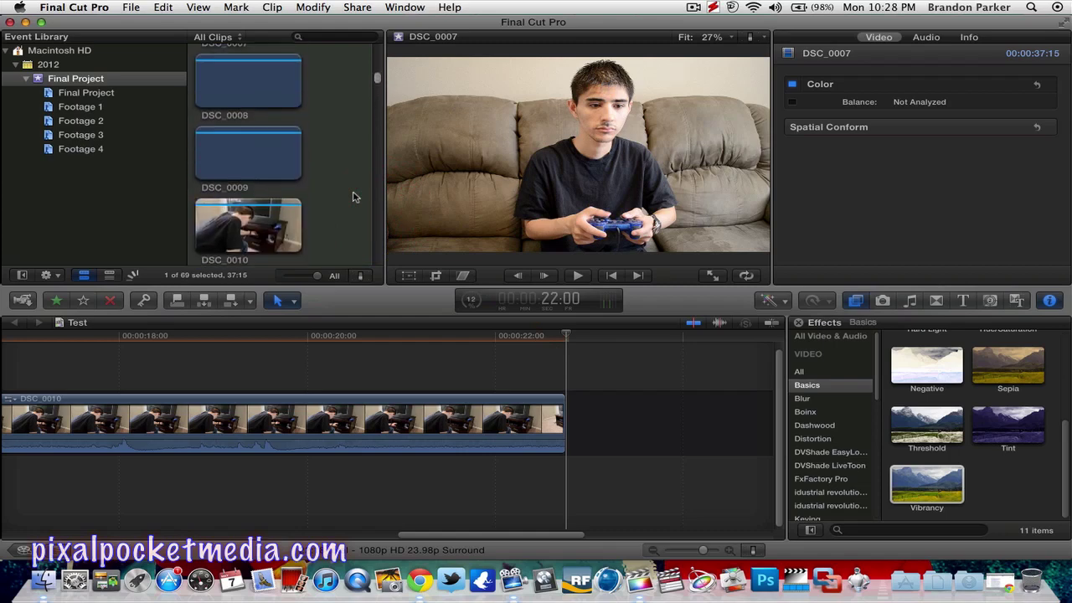
# Append the whole DSC_0007 event clip to the end of the Test sequence
pyautogui.scroll(2, 353, 197)
pyautogui.click(275, 123)
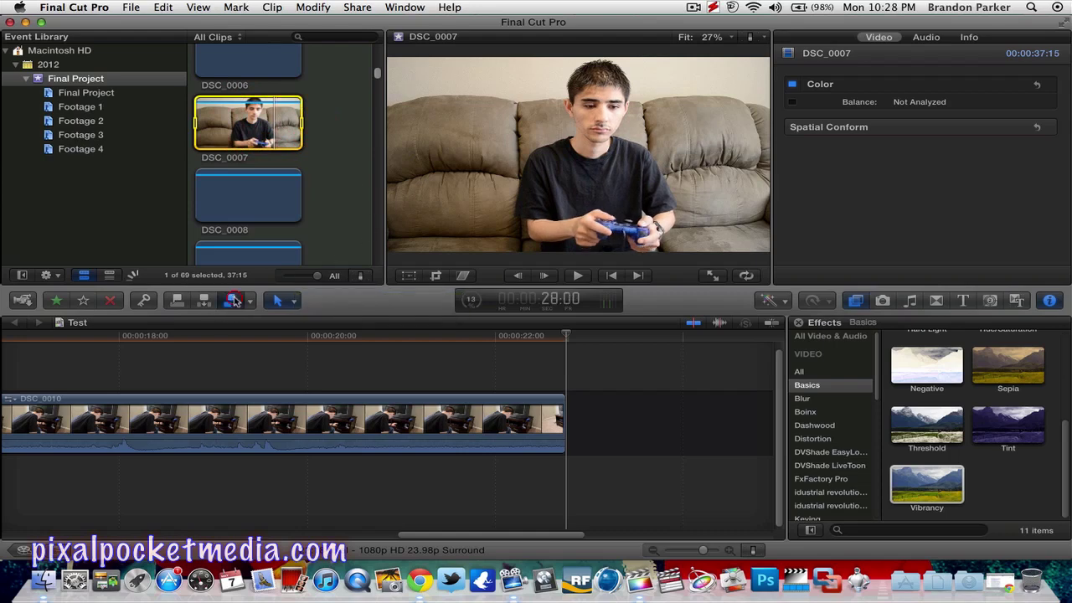
pyautogui.click(233, 300)
# Find the matching action in DSC_0007, split the clip 23 frames in, delete the opening portion and check the new start
pyautogui.moveTo(646, 536); pyautogui.dragTo(286, 524)
pyautogui.click(309, 421)
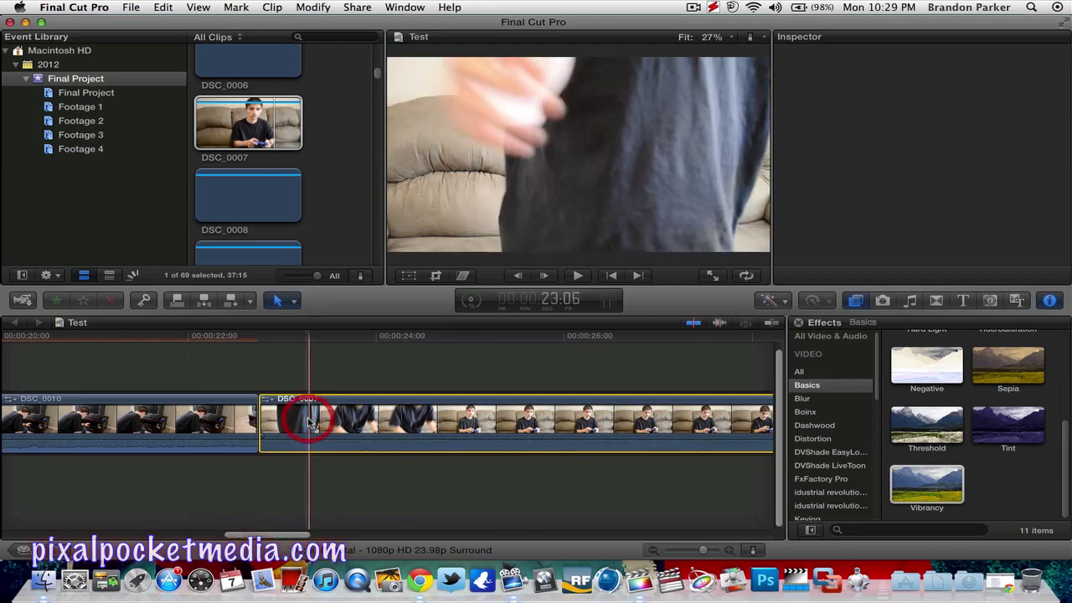
pyautogui.click(325, 421)
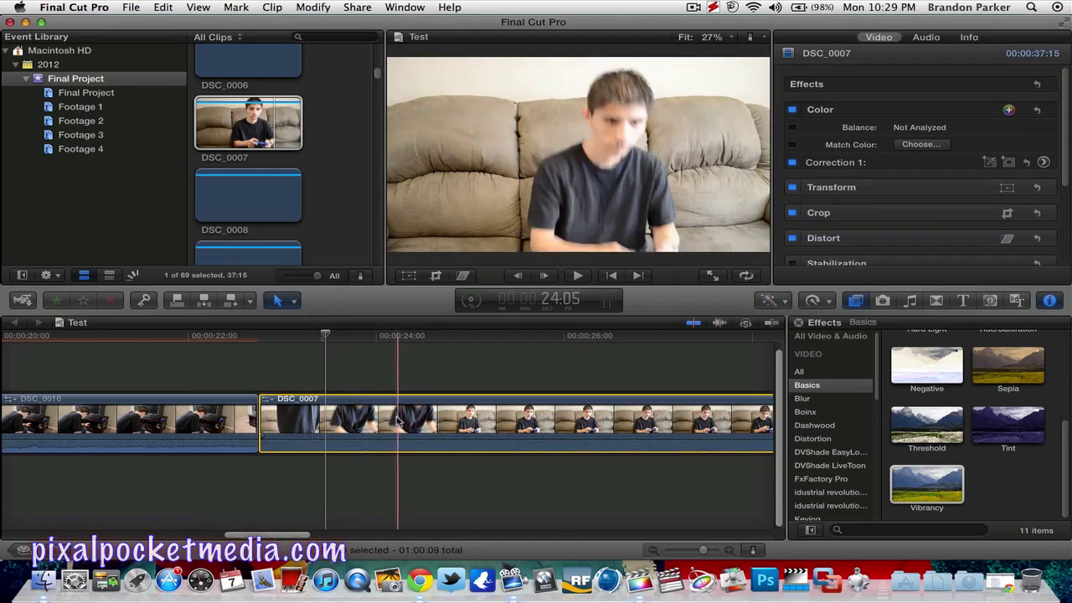
pyautogui.click(379, 414)
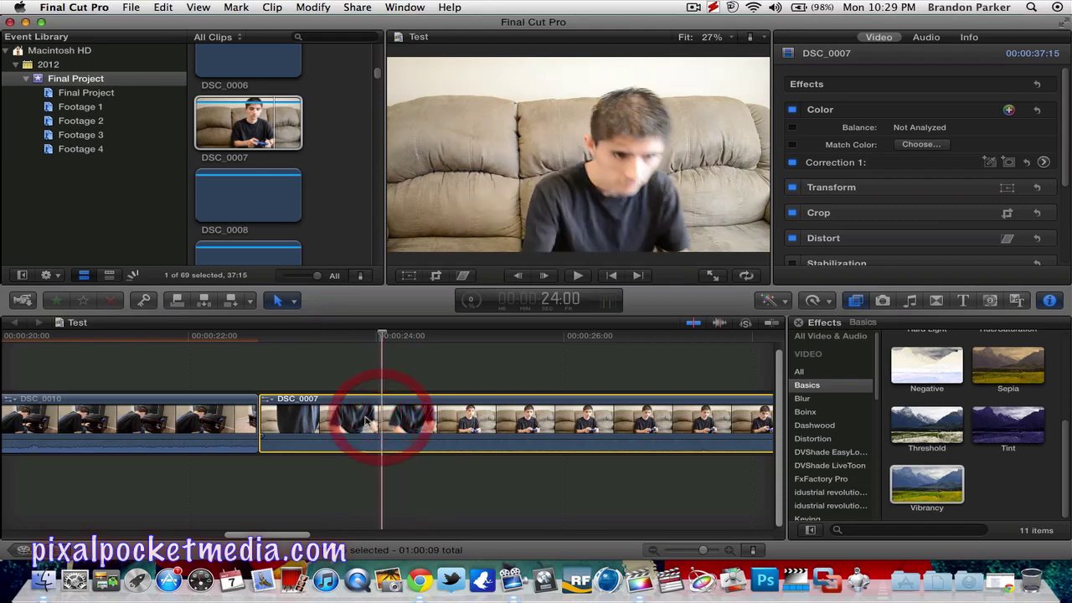
pyautogui.click(311, 419)
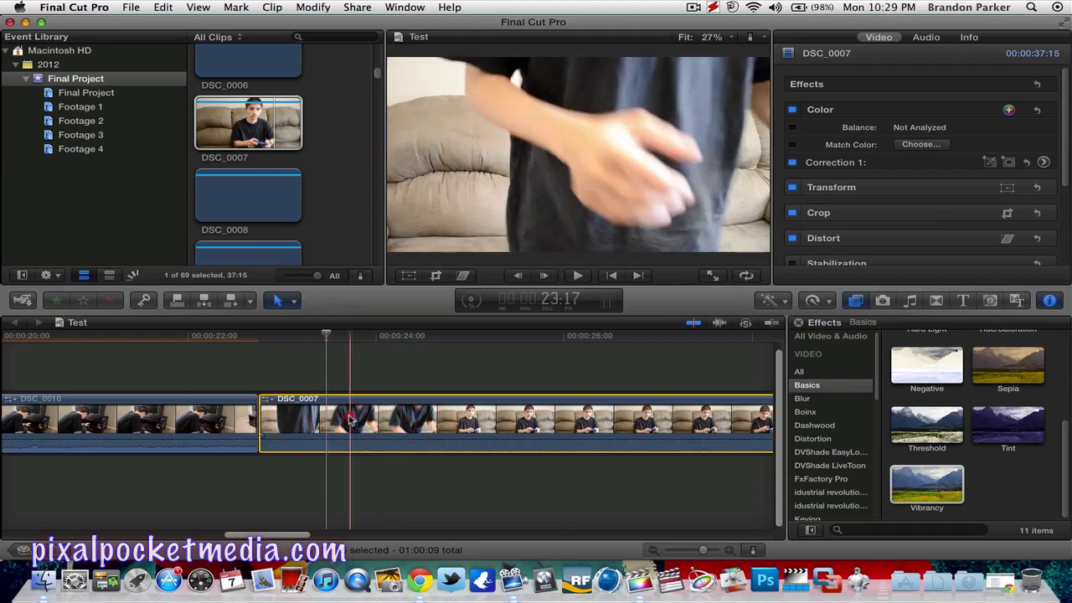
pyautogui.click(350, 421)
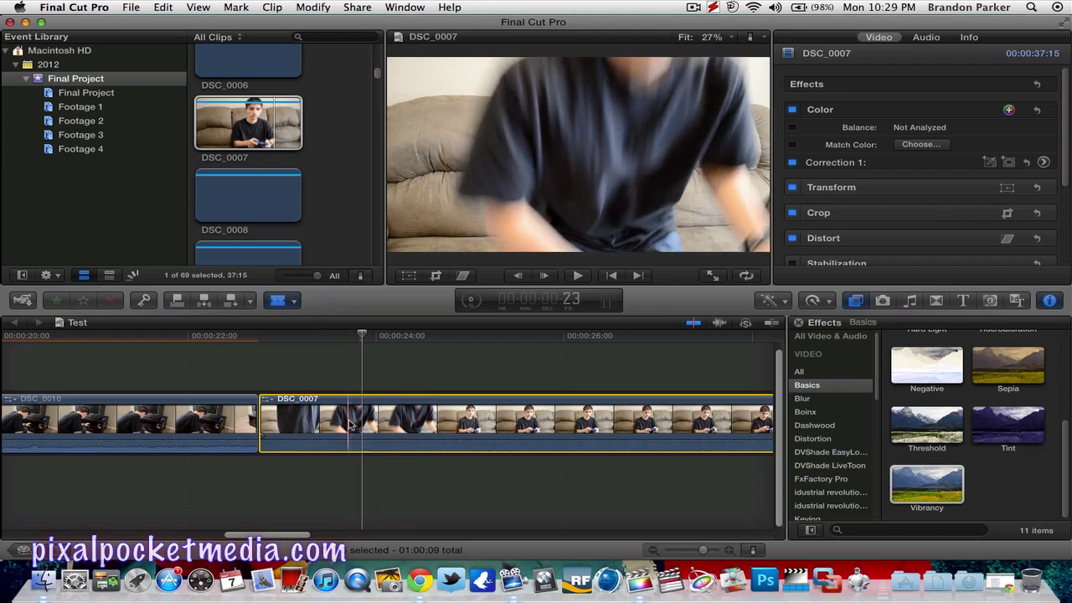
pyautogui.click(347, 423)
pyautogui.press('a')
pyautogui.click(324, 423)
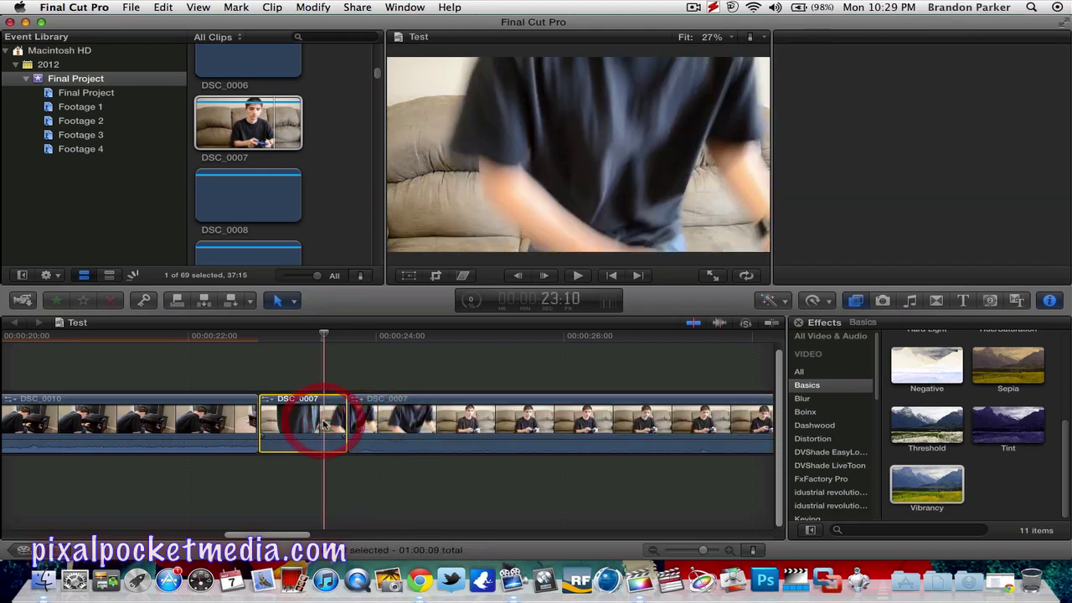
pyautogui.press('super+4')
pyautogui.press('Delete')
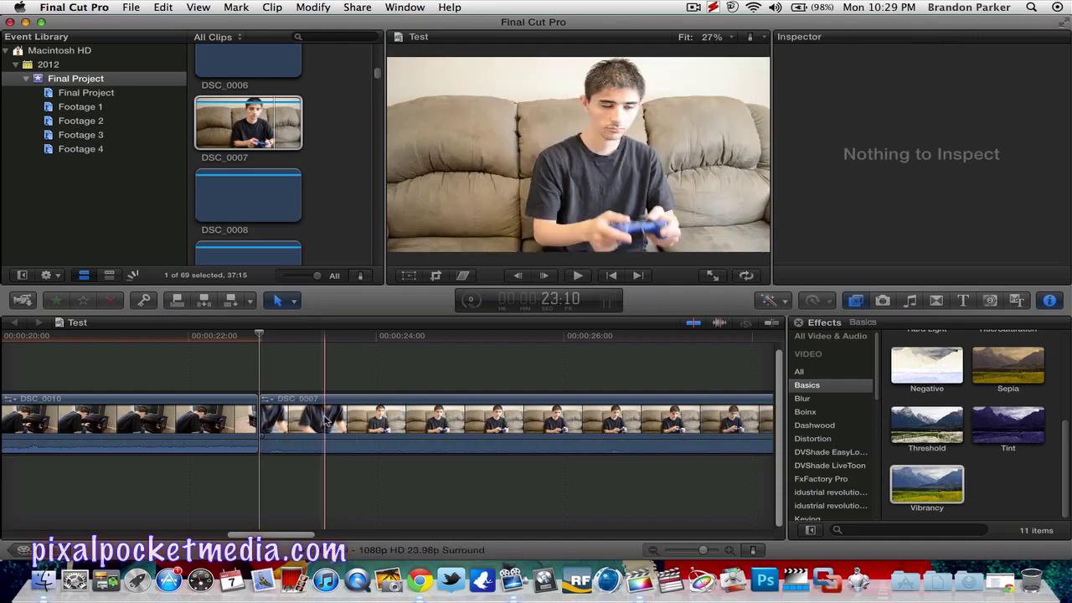
pyautogui.click(328, 422)
pyautogui.click(382, 421)
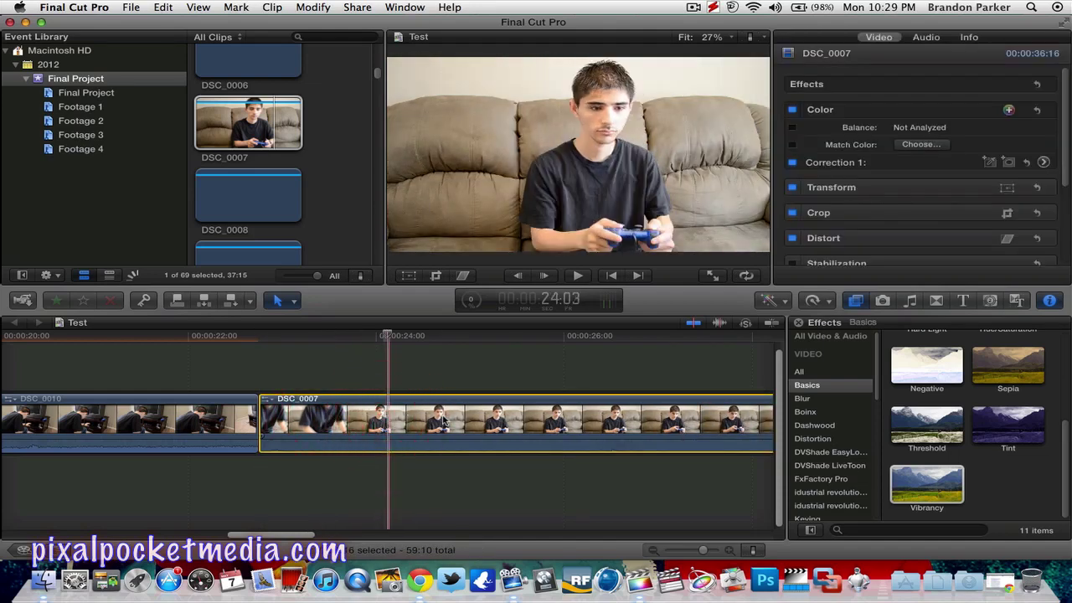
# Find the end point of the DSC_0007 shot, split the clip at 26:20 on the timeline and delete everything after the cut
pyautogui.click(445, 421)
pyautogui.click(479, 421)
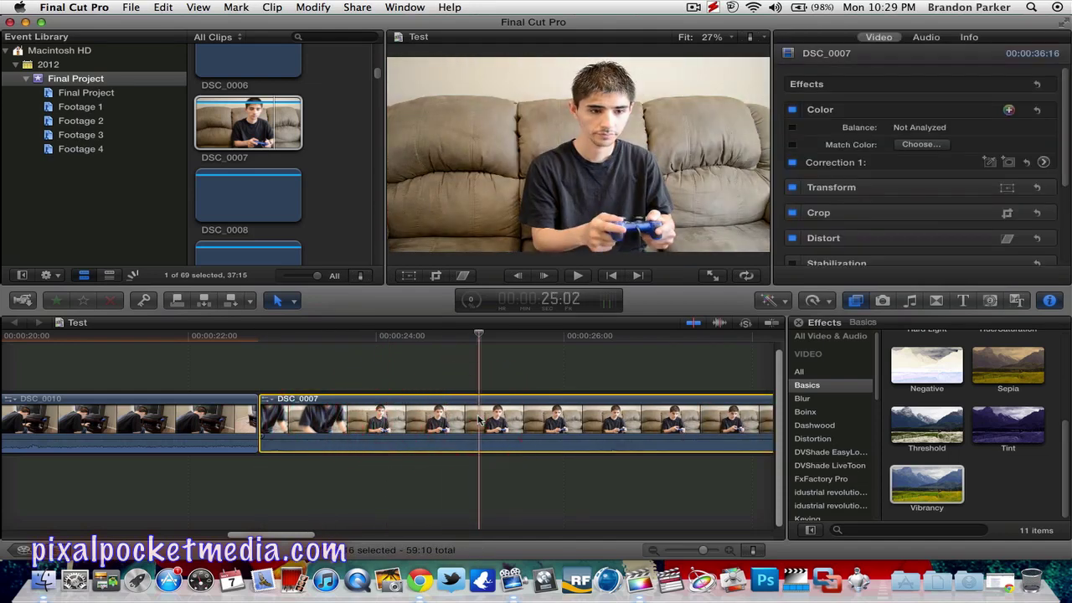
pyautogui.click(641, 416)
pyautogui.press('a')
pyautogui.click(654, 416)
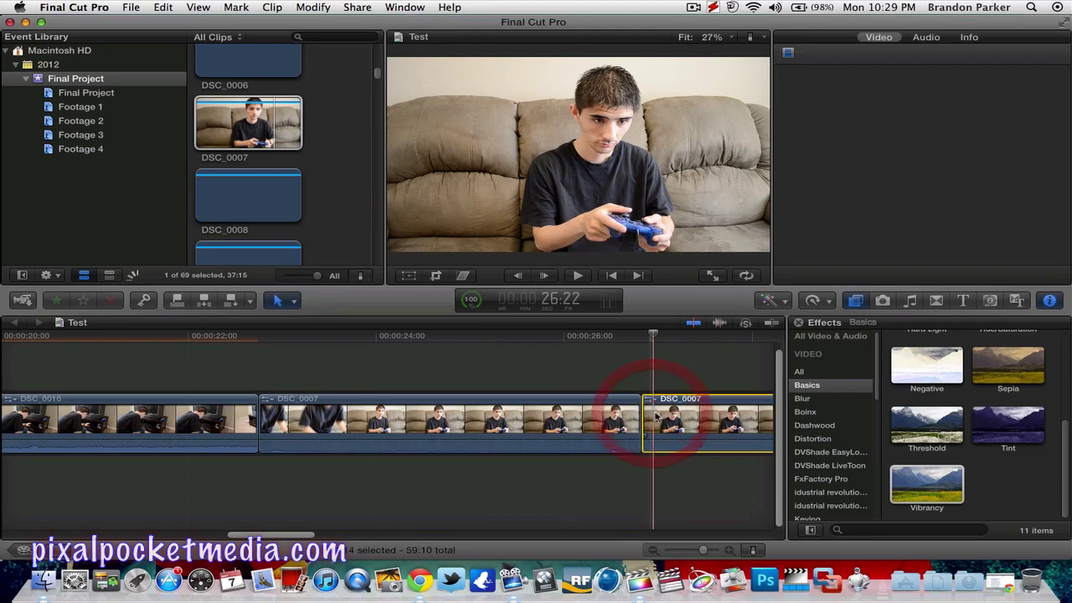
pyautogui.press('Delete')
# Paste the copied Hard Light and Vibrancy effects onto the DSC_0007 clip in the timeline
pyautogui.click(499, 410)
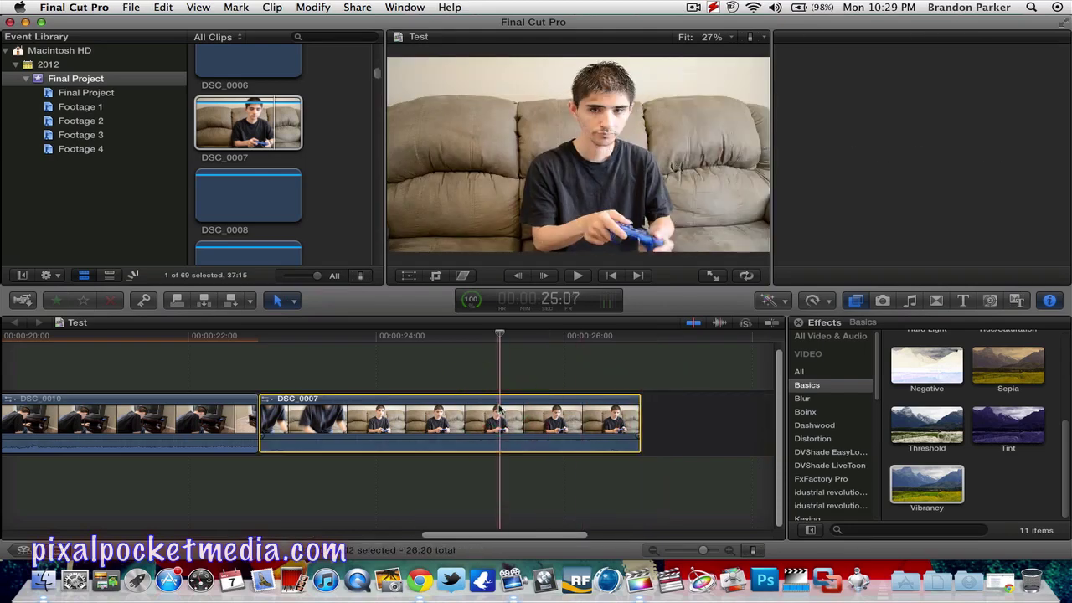
pyautogui.press('super+4')
pyautogui.click(163, 6)
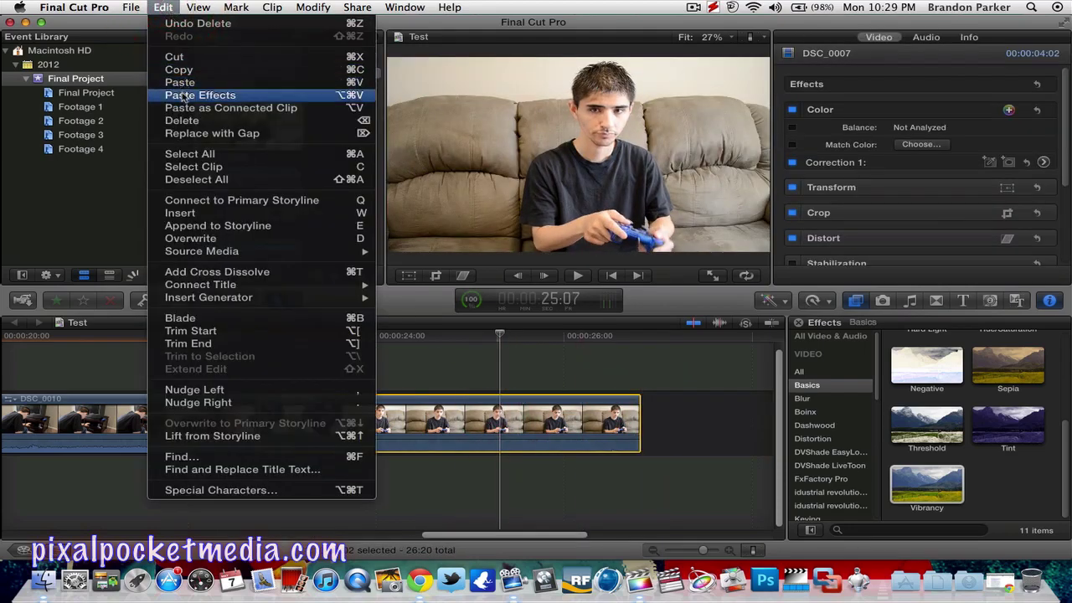
pyautogui.click(181, 95)
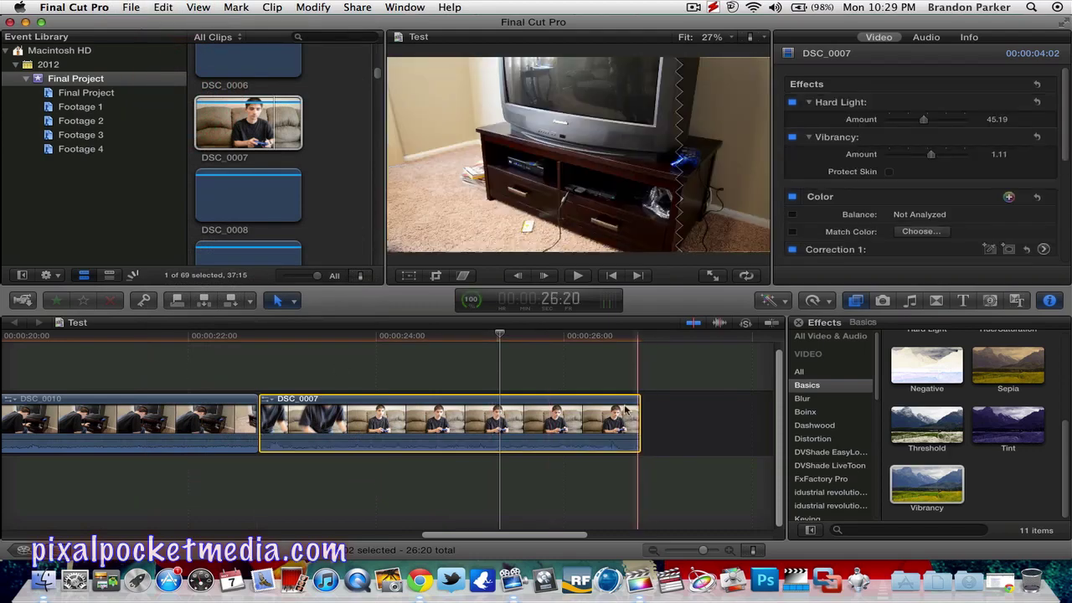
pyautogui.click(660, 431)
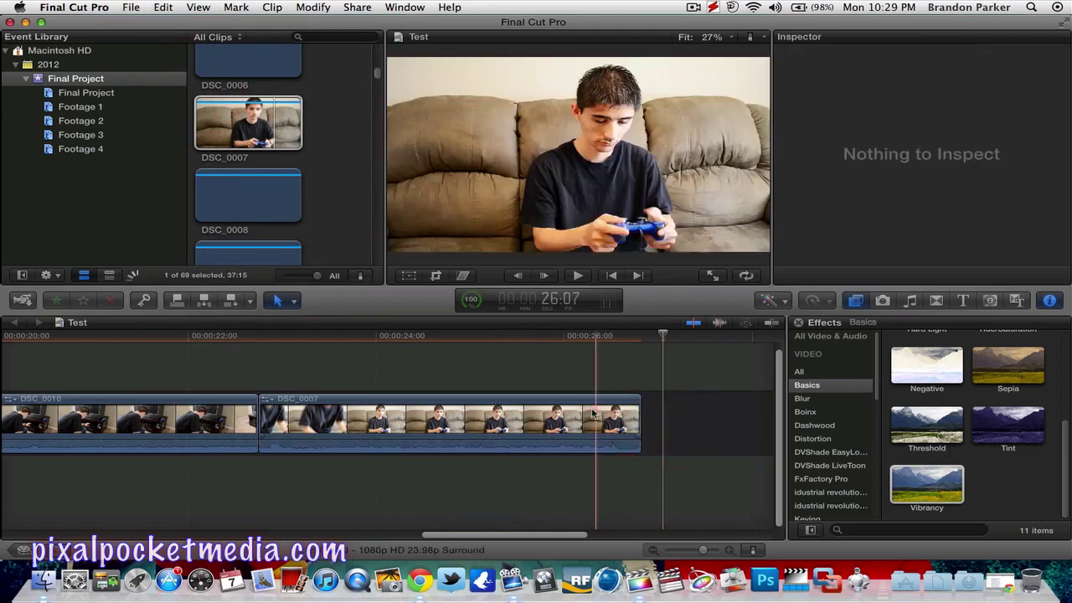
# Check the look of DSC_0007 and set its Hard Light amount to 52.71 and its Vibrancy amount to 0.82
pyautogui.click(592, 412)
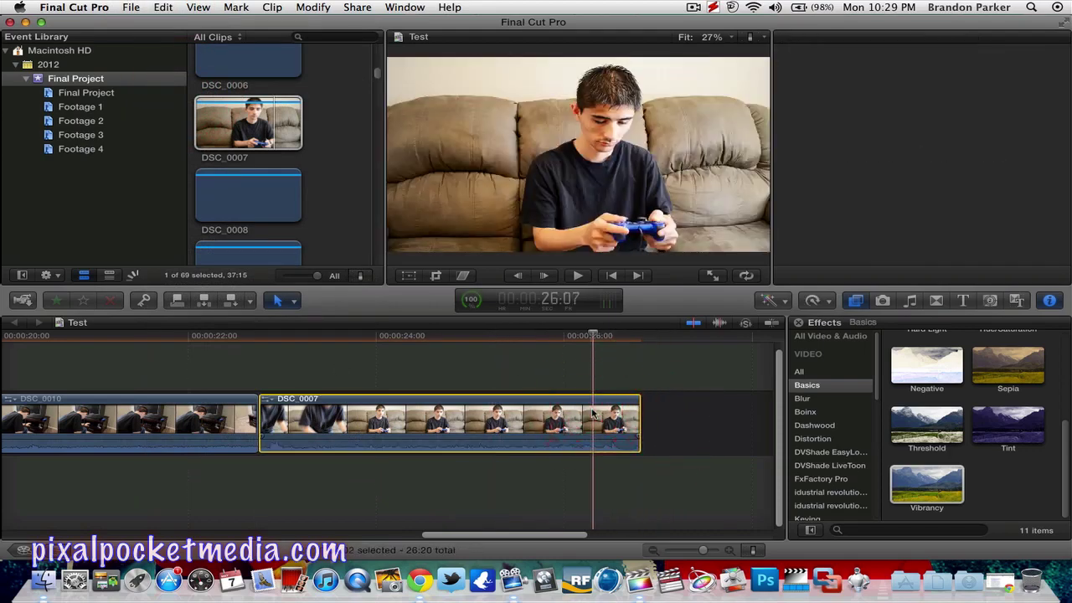
pyautogui.click(418, 374)
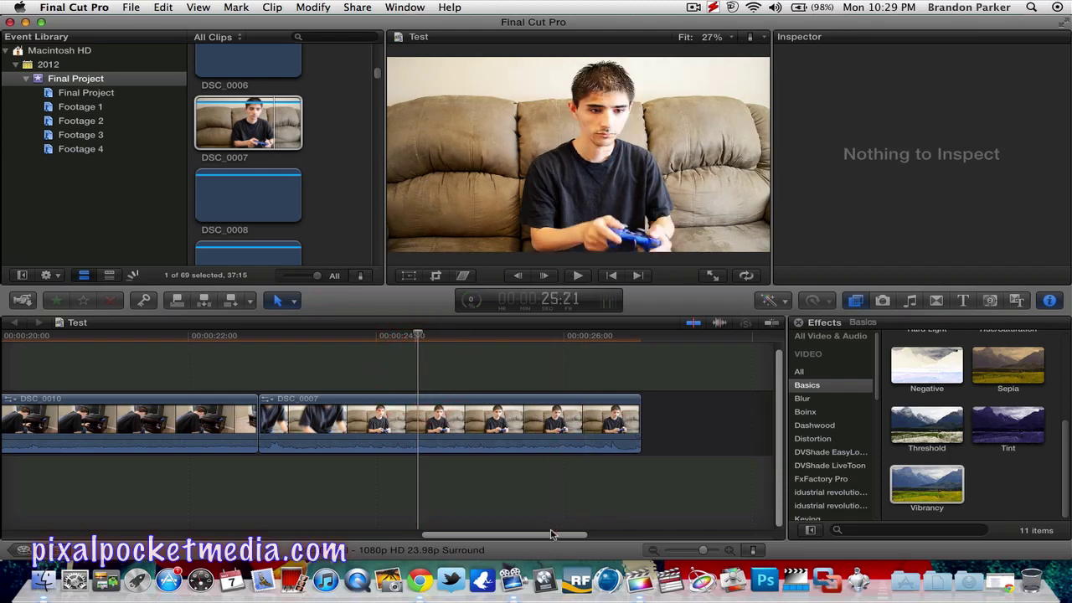
pyautogui.moveTo(548, 533); pyautogui.dragTo(557, 534)
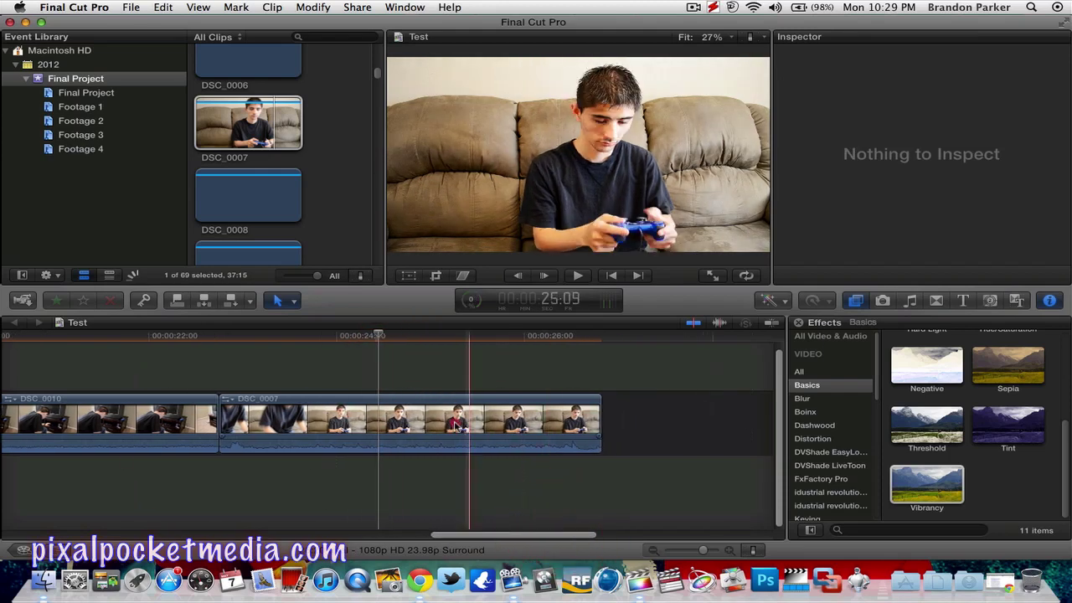
pyautogui.click(456, 418)
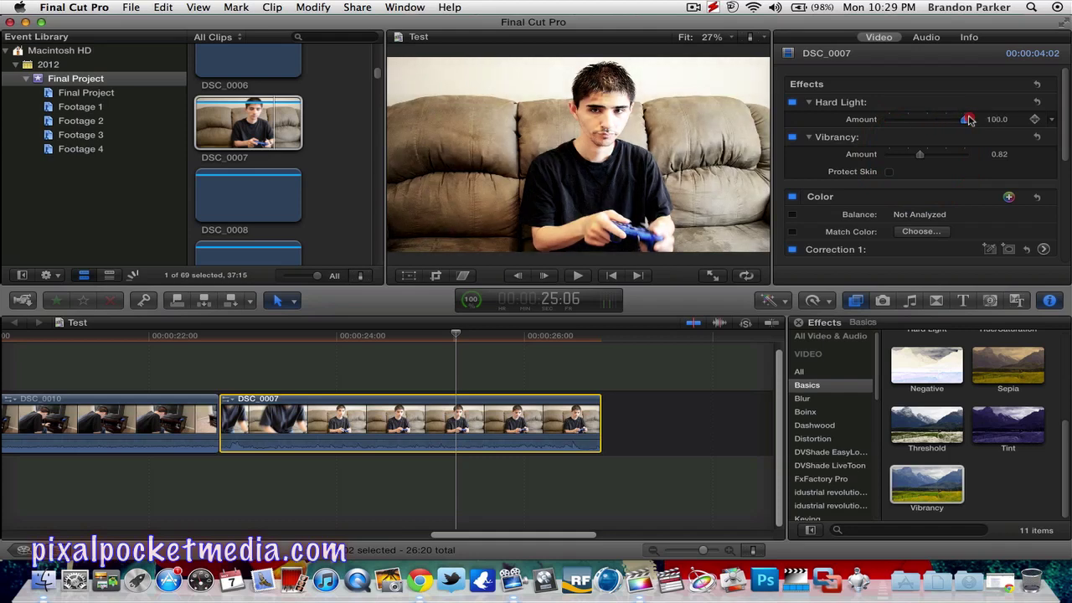
pyautogui.moveTo(969, 120); pyautogui.dragTo(937, 120)
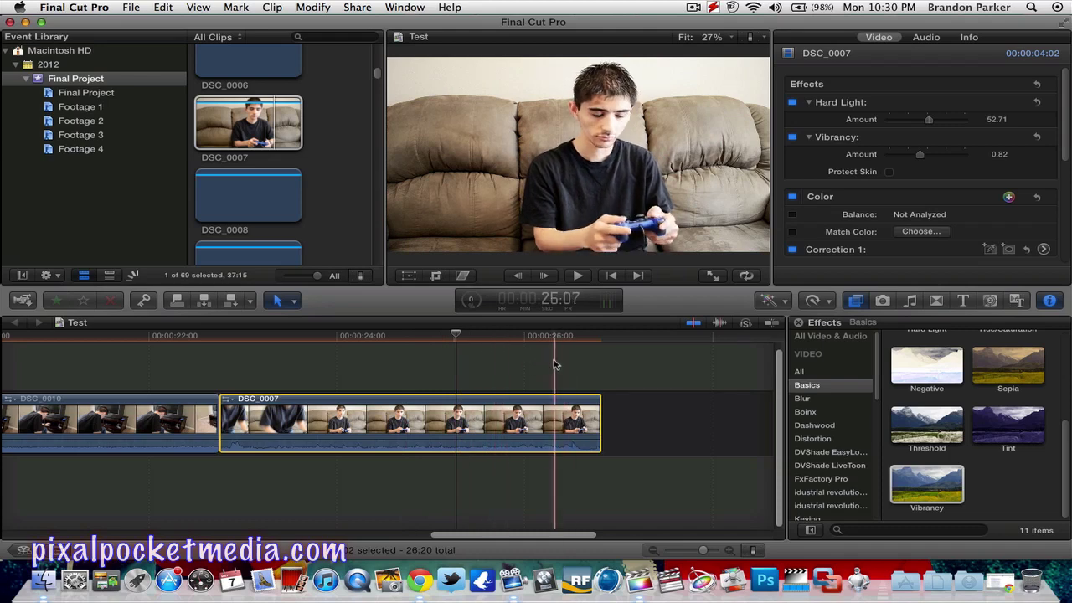
# Review the cut from DSC_0010 to DSC_0007 and several points through the graded DSC_0007 shot
pyautogui.moveTo(550, 540); pyautogui.dragTo(488, 526)
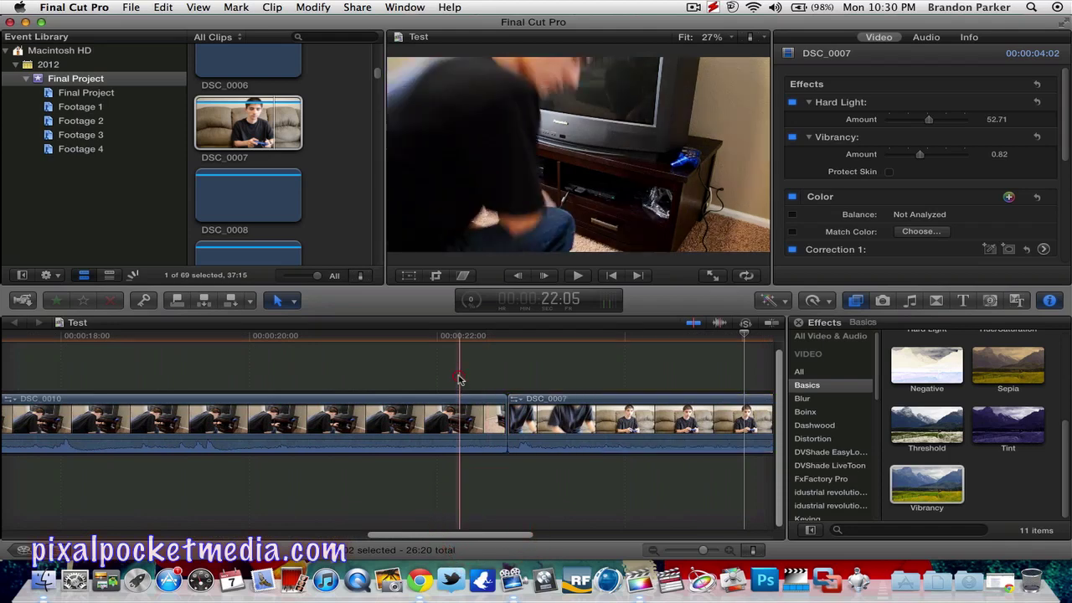
pyautogui.click(458, 533)
pyautogui.moveTo(457, 532); pyautogui.dragTo(527, 538)
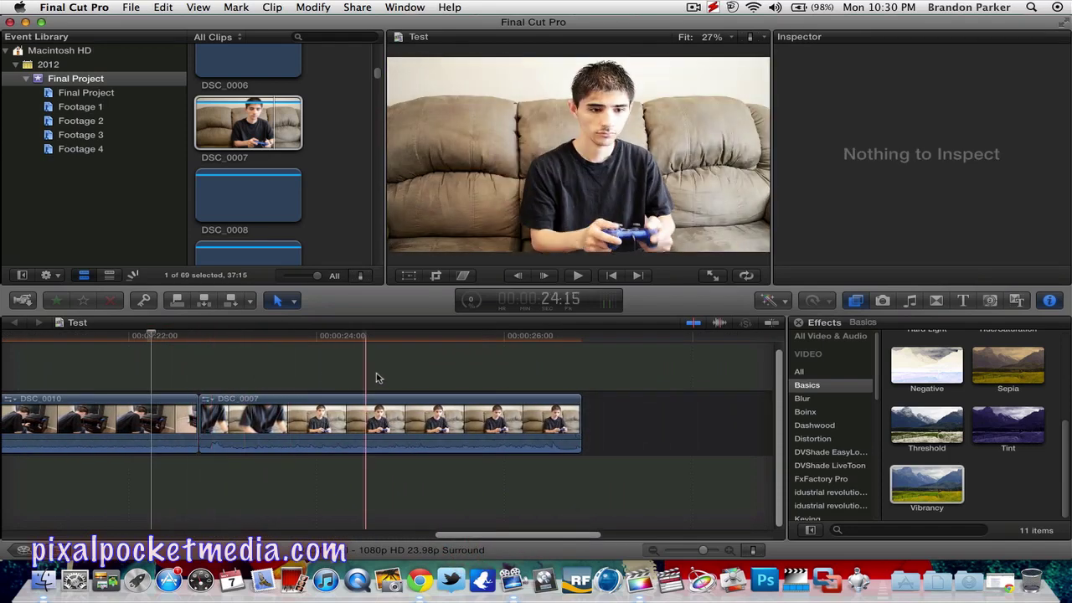
pyautogui.click(496, 381)
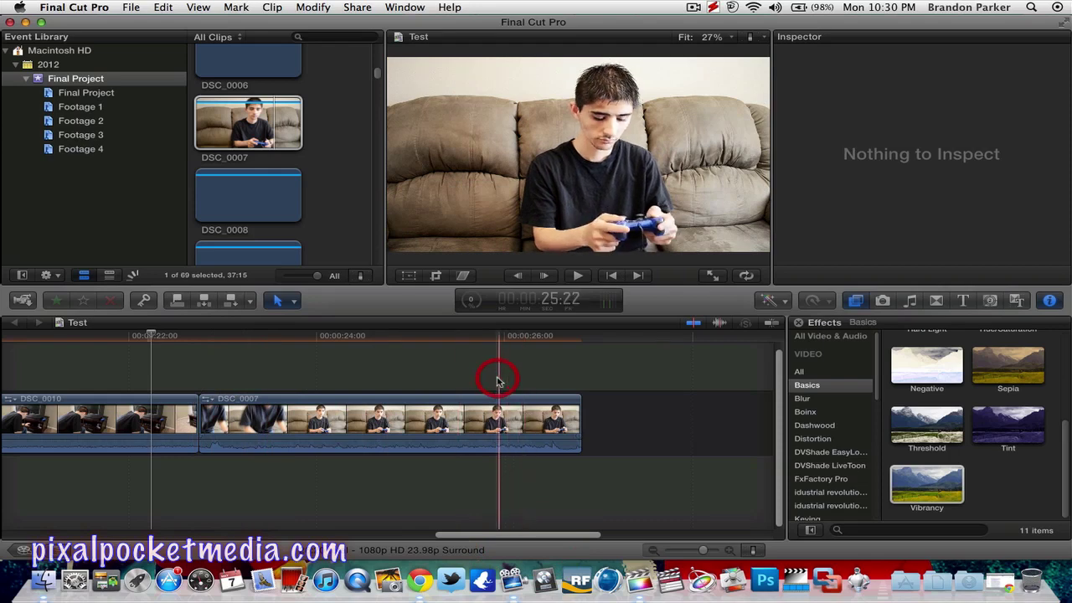
pyautogui.click(527, 378)
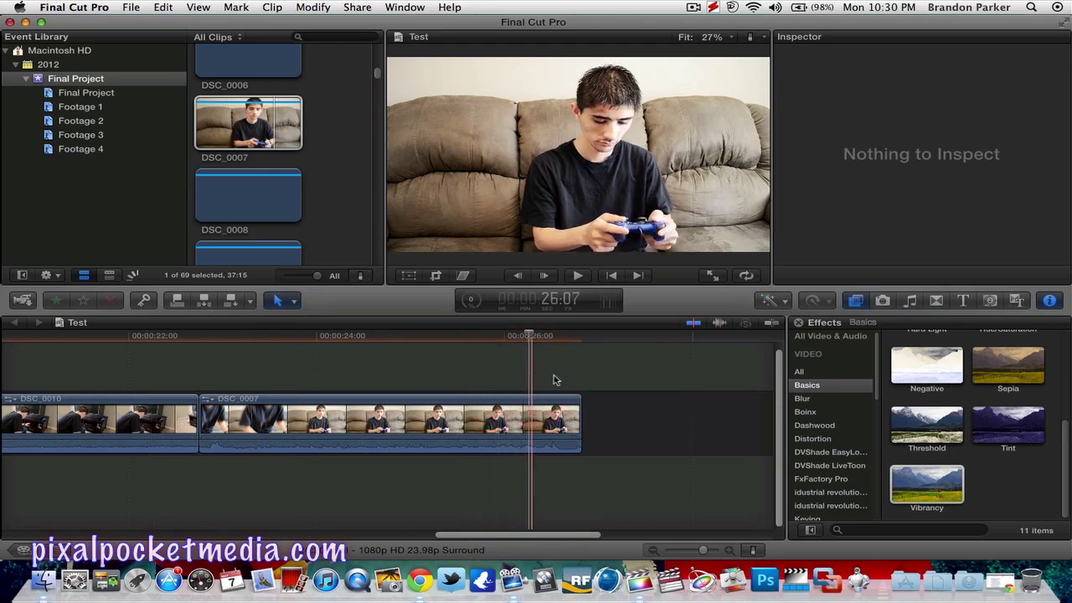
pyautogui.click(552, 380)
pyautogui.click(398, 380)
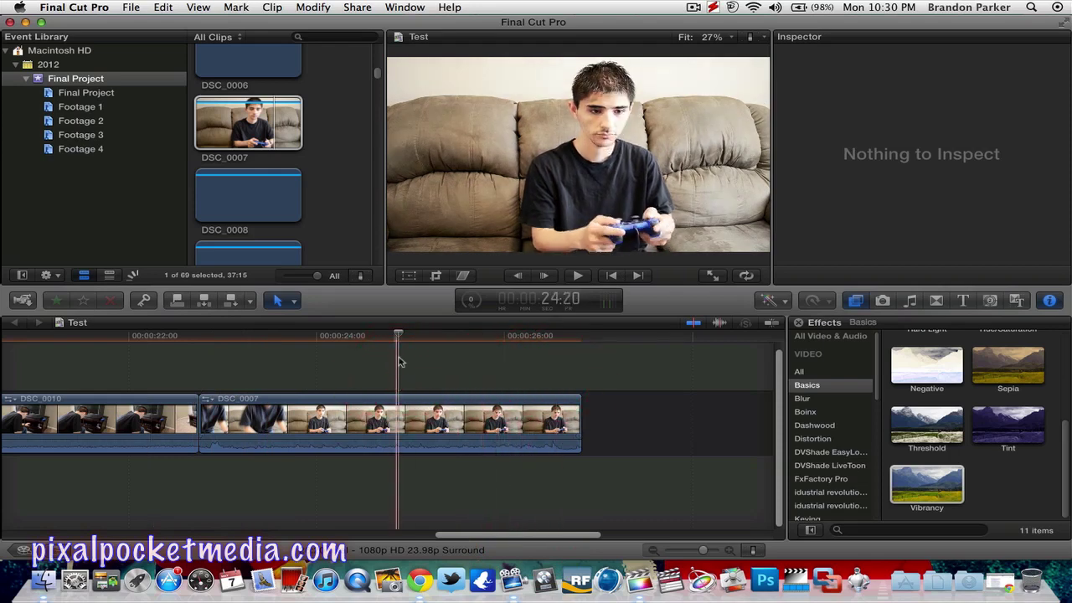
pyautogui.click(133, 7)
pyautogui.click(50, 221)
pyautogui.click(130, 8)
# Browse the event clips, including DSC_0014, DSC_0010, DSC_0008, DSC_0006 and DSC_0005, to examine the other available camera angles
pyautogui.scroll(-5, 240, 105)
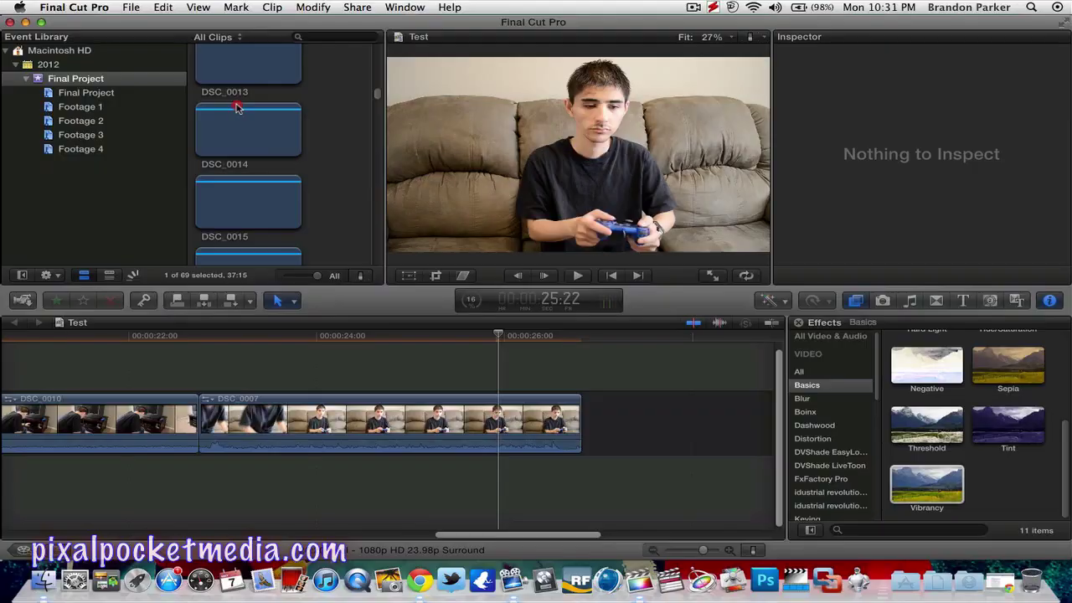
pyautogui.click(237, 109)
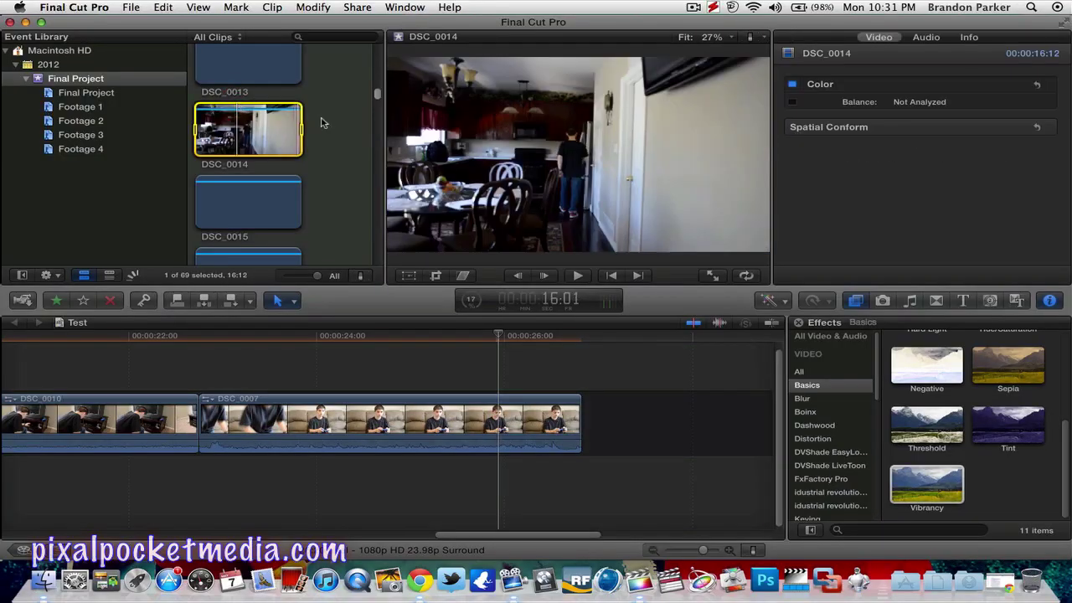
pyautogui.scroll(-8, 322, 124)
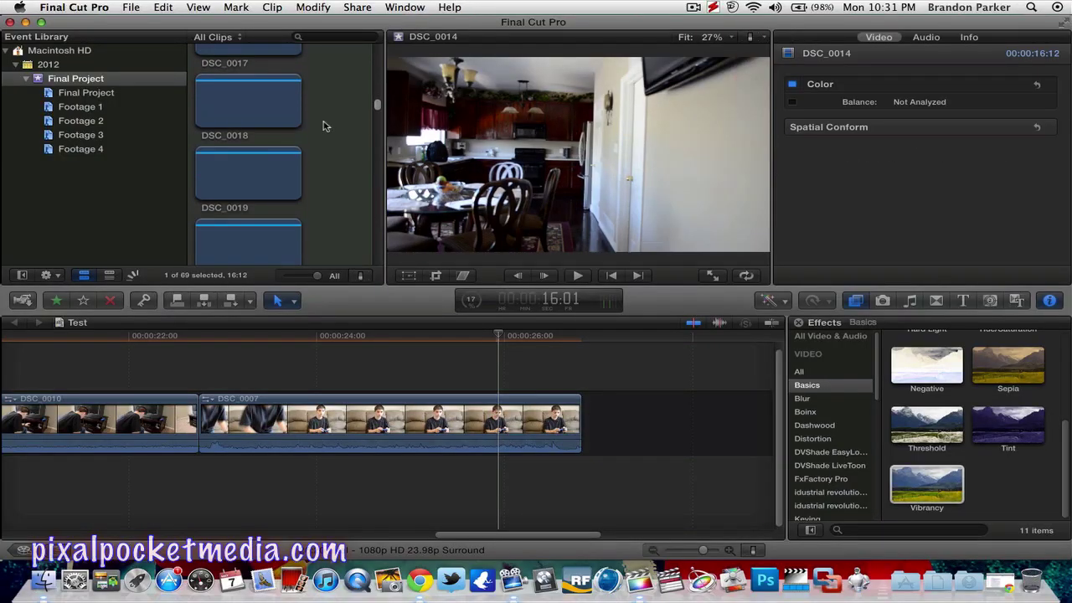
pyautogui.scroll(-1, 322, 126)
pyautogui.scroll(7, 323, 129)
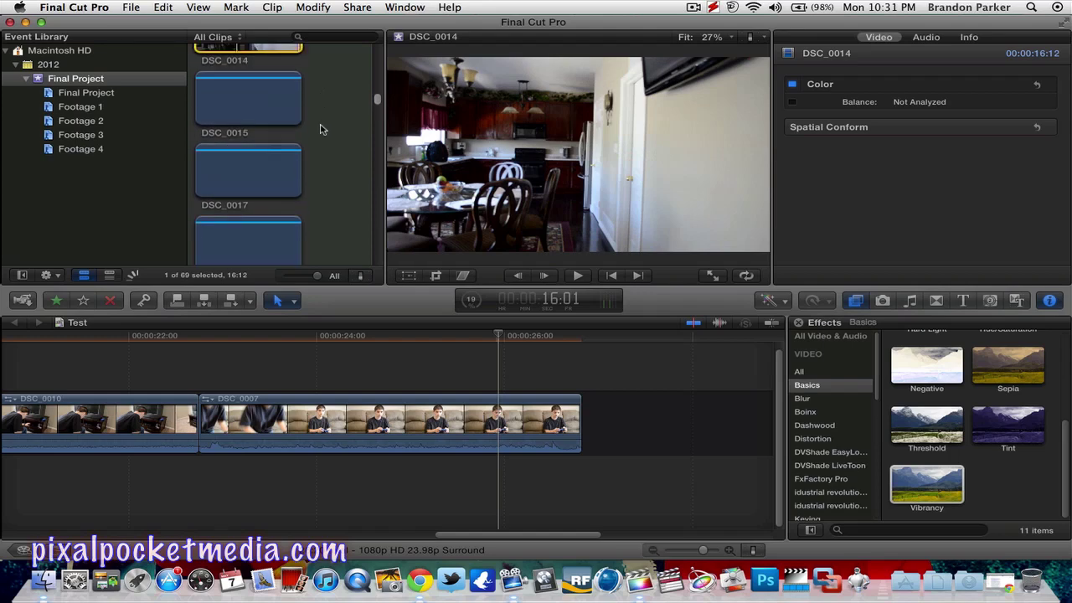
pyautogui.scroll(2, 320, 129)
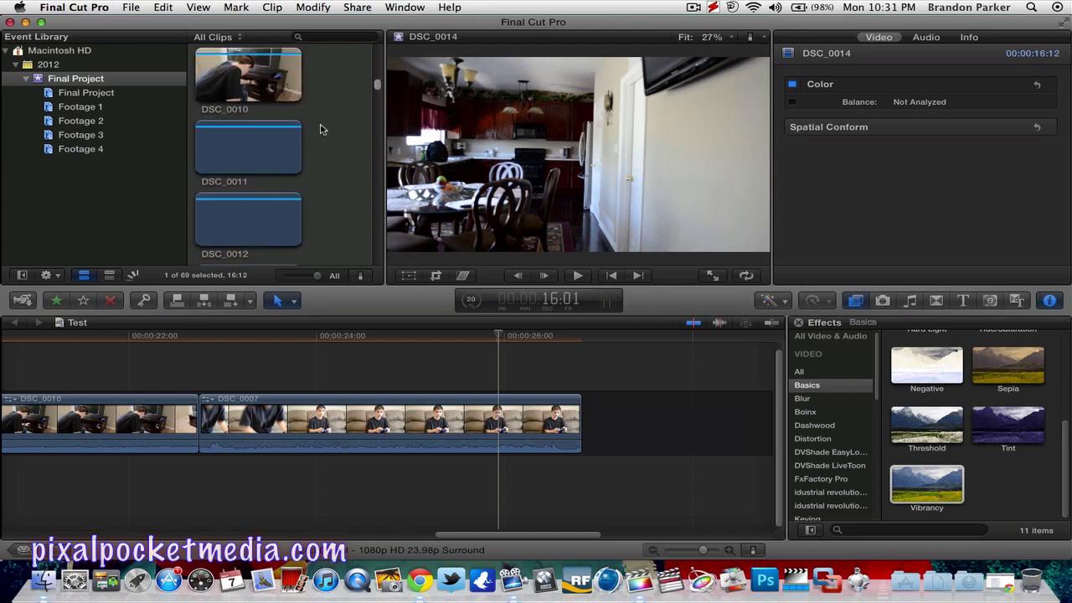
pyautogui.scroll(1, 319, 132)
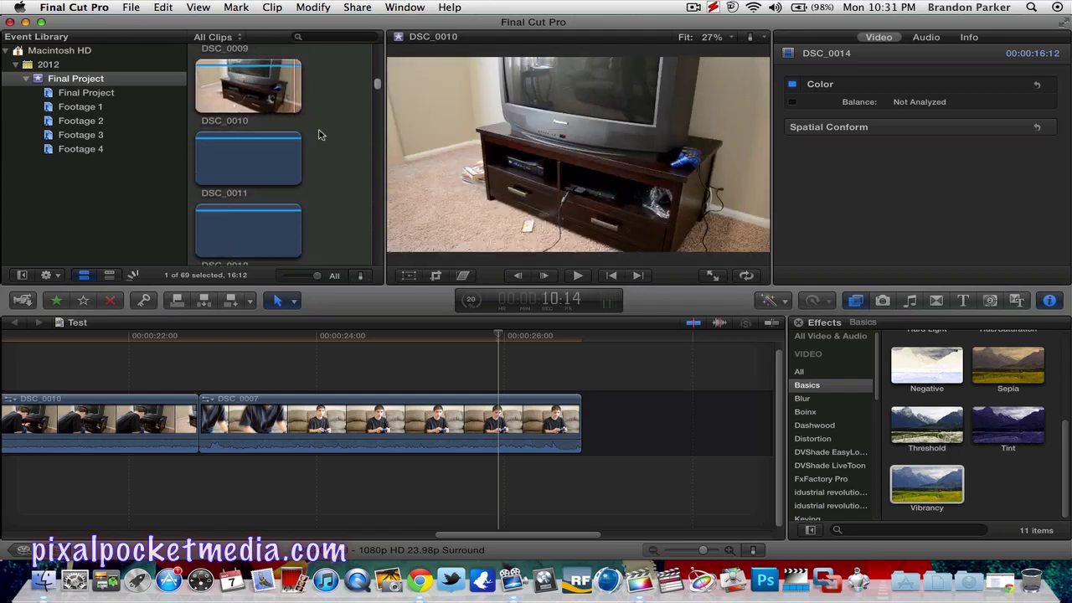
pyautogui.scroll(2, 319, 132)
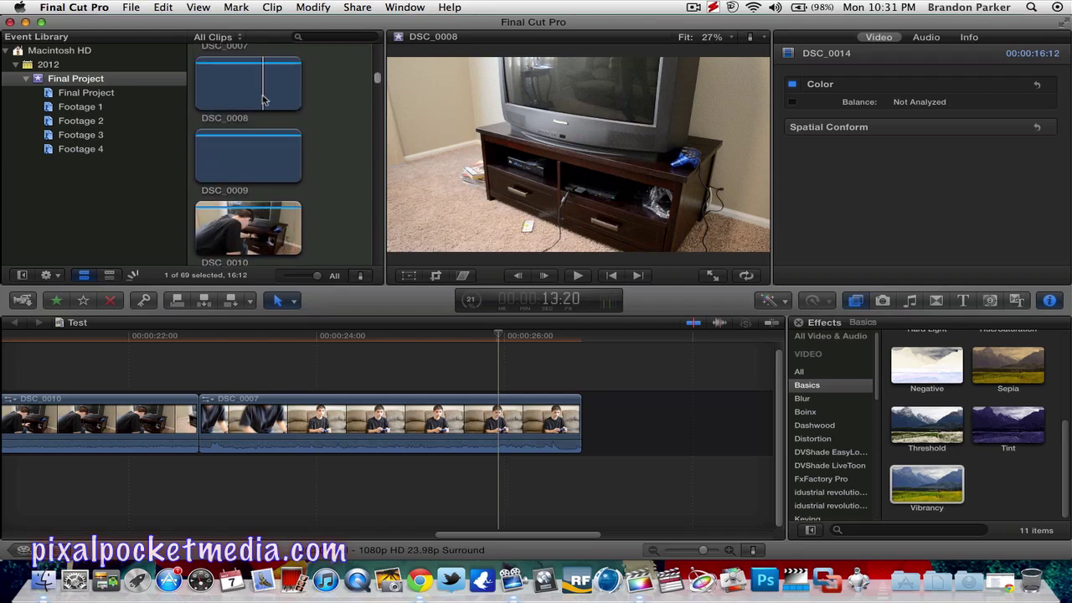
pyautogui.scroll(1, 315, 144)
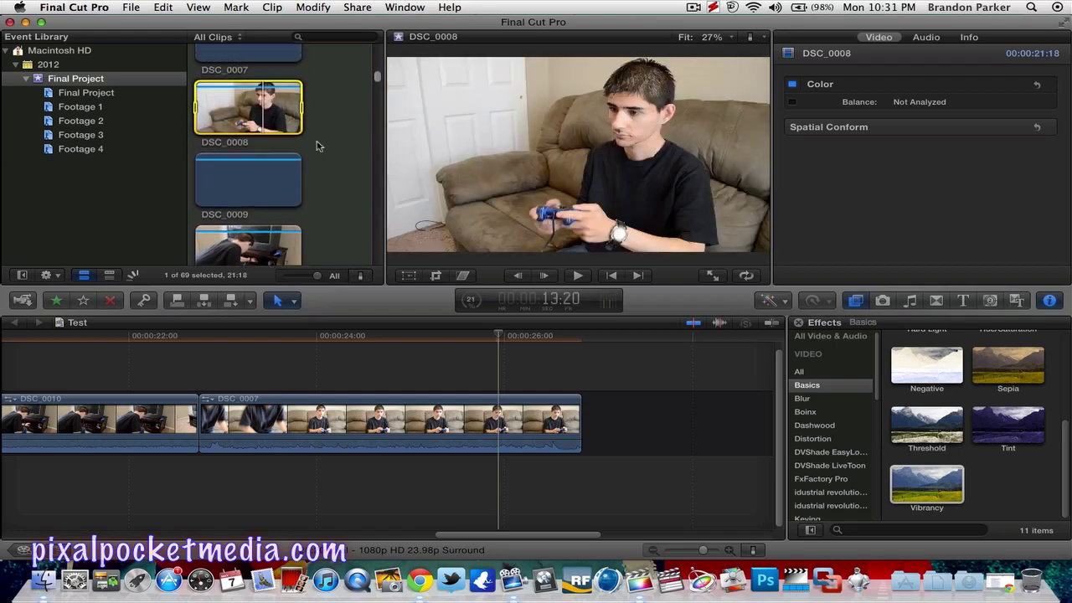
pyautogui.scroll(3, 317, 147)
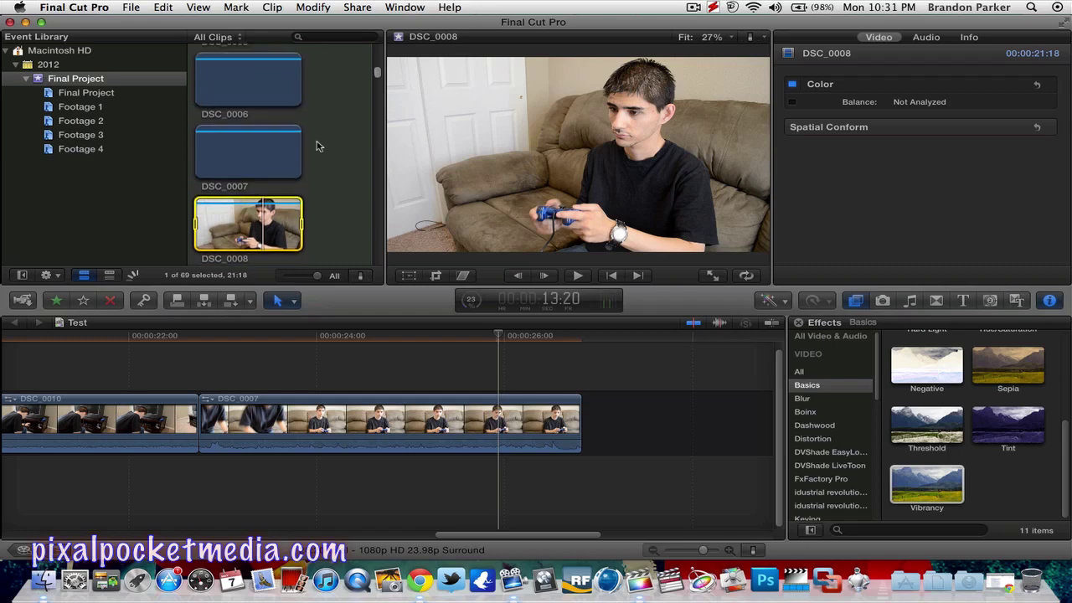
pyautogui.click(268, 81)
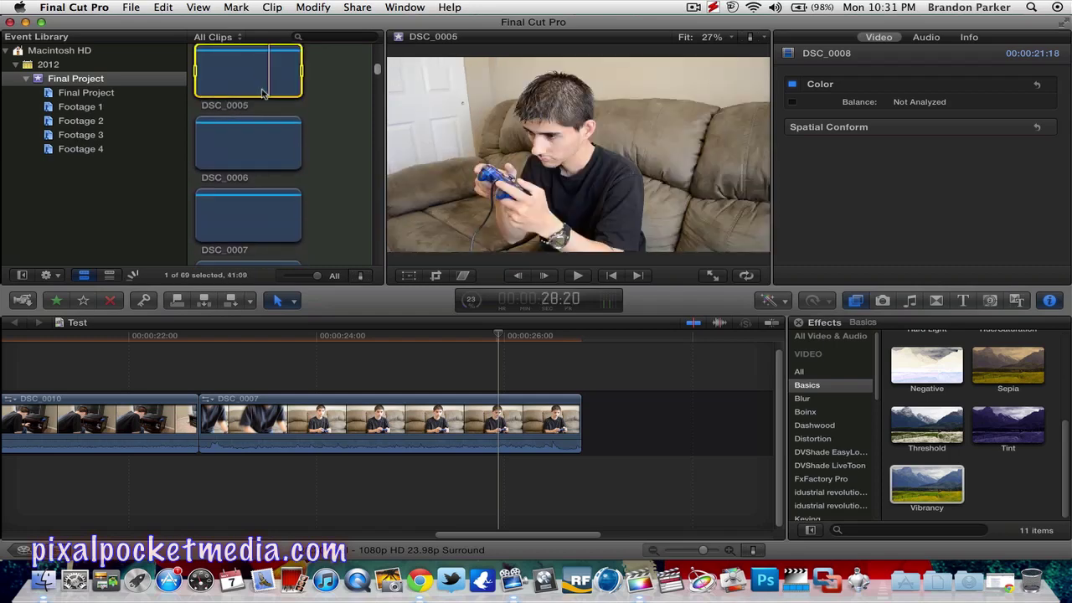
pyautogui.scroll(1, 315, 152)
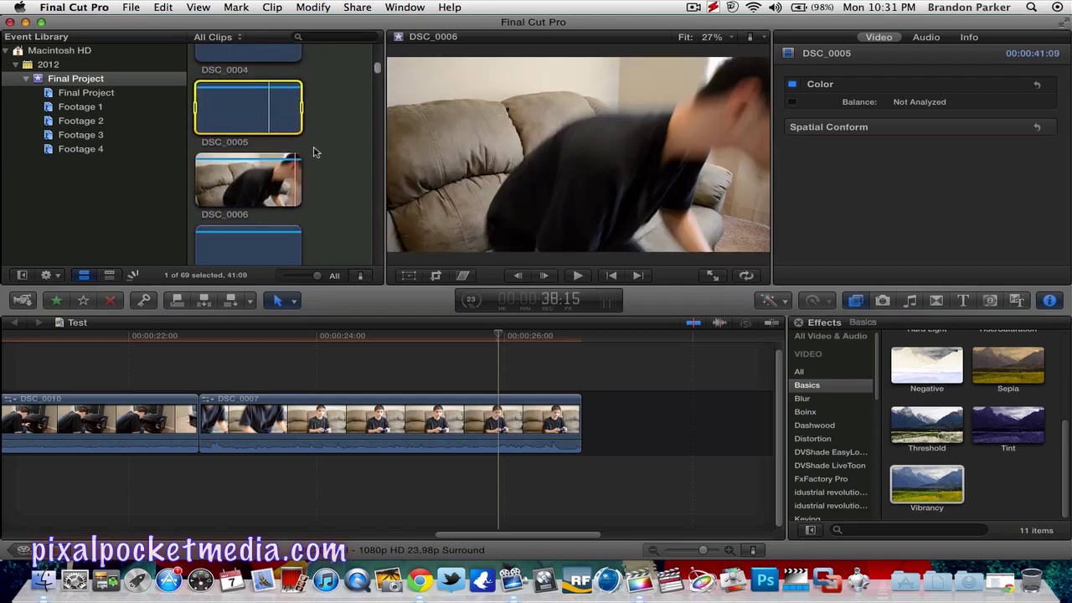
pyautogui.scroll(-3, 316, 153)
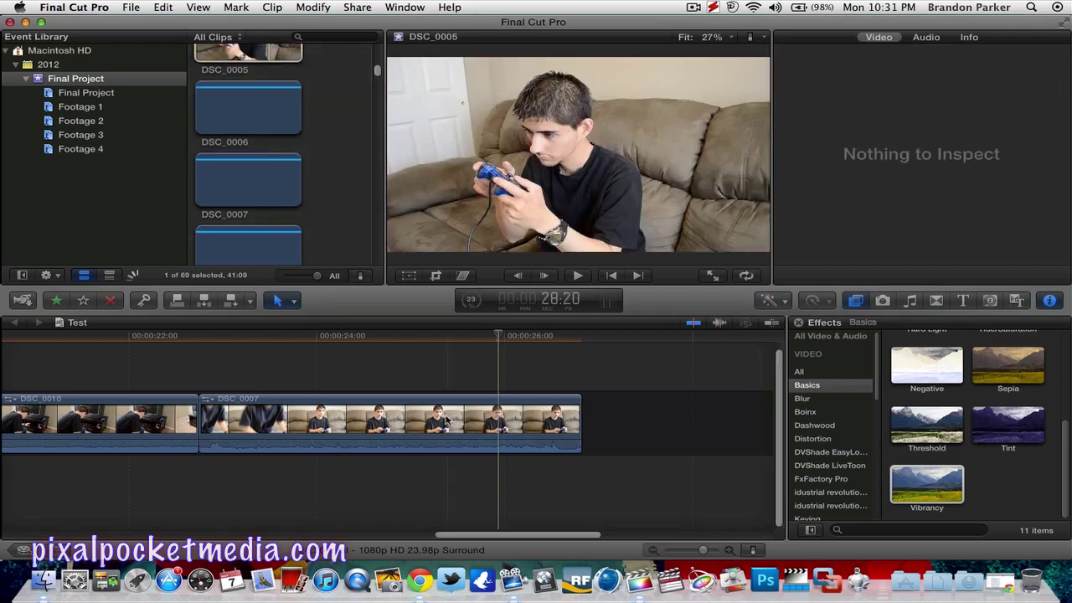
# Examine the end of the sequence and the matched-action cut between DSC_0003 and DSC_0010
pyautogui.click(595, 413)
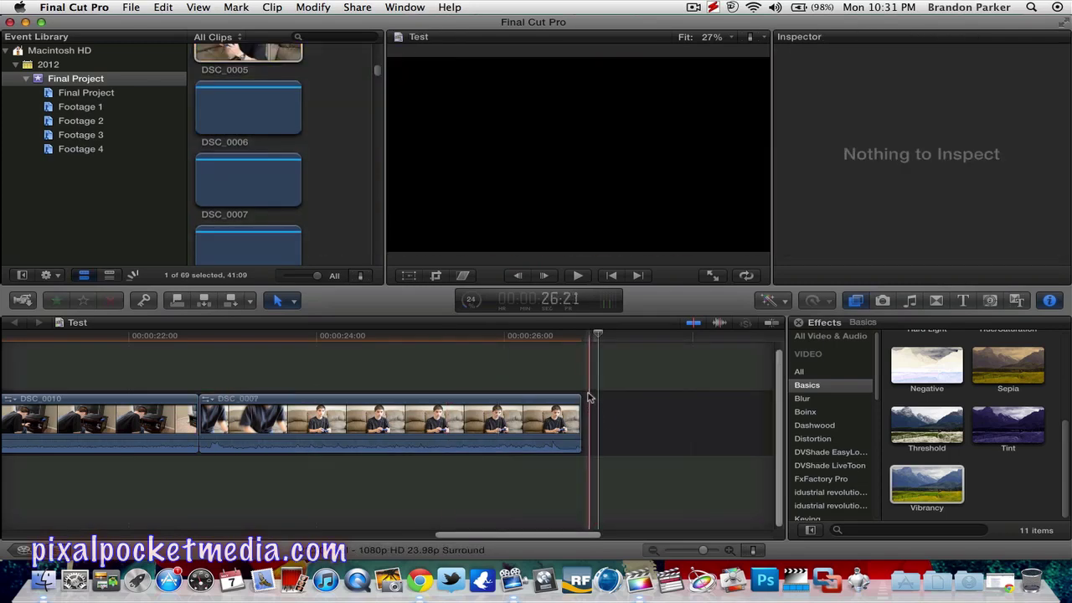
pyautogui.click(583, 386)
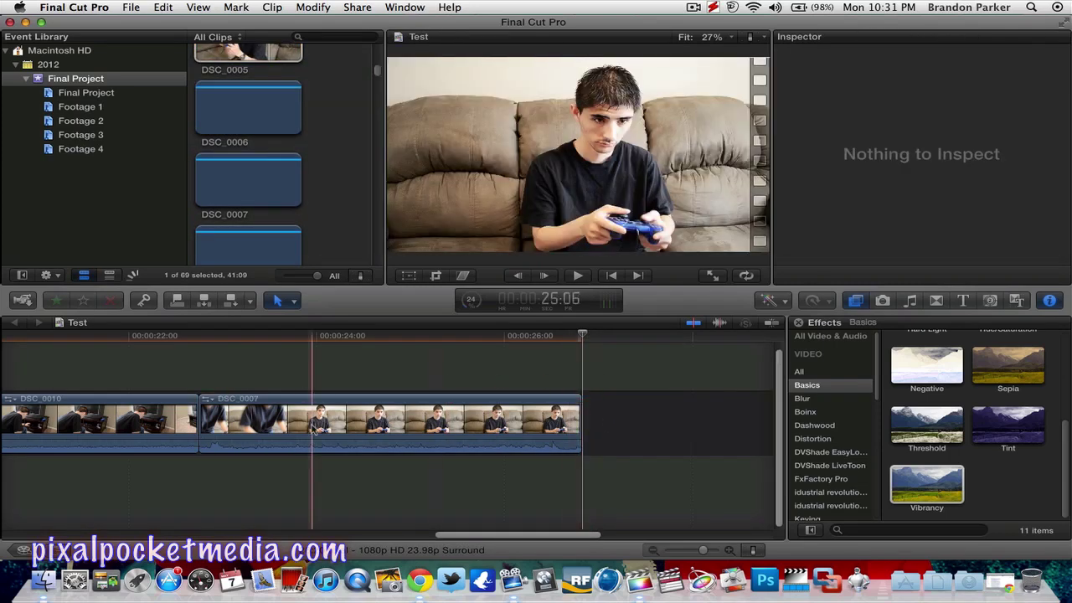
pyautogui.moveTo(519, 535); pyautogui.dragTo(253, 521)
pyautogui.click(452, 373)
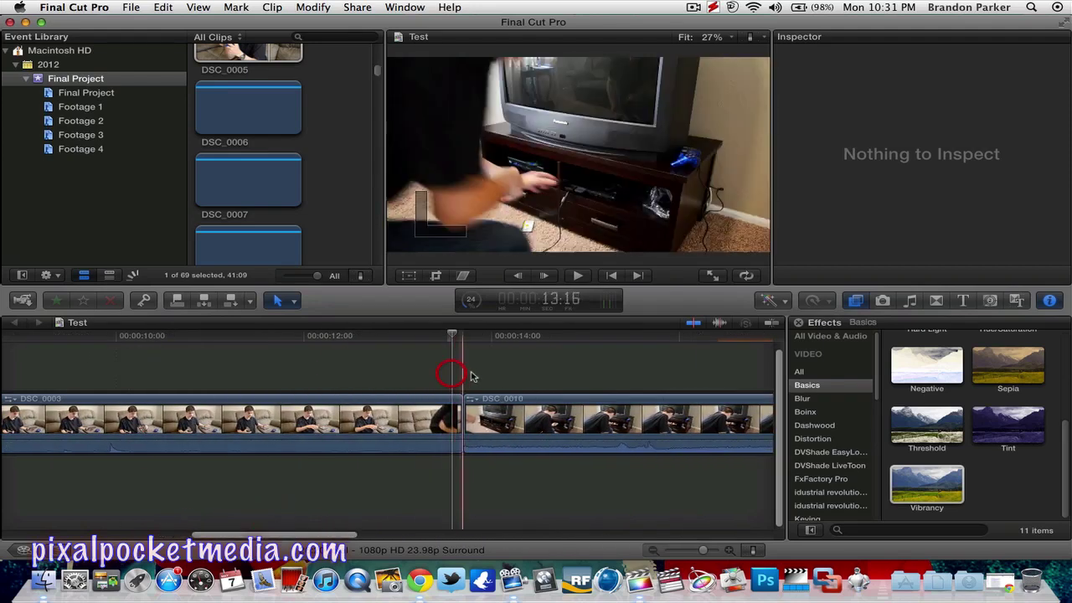
pyautogui.click(505, 377)
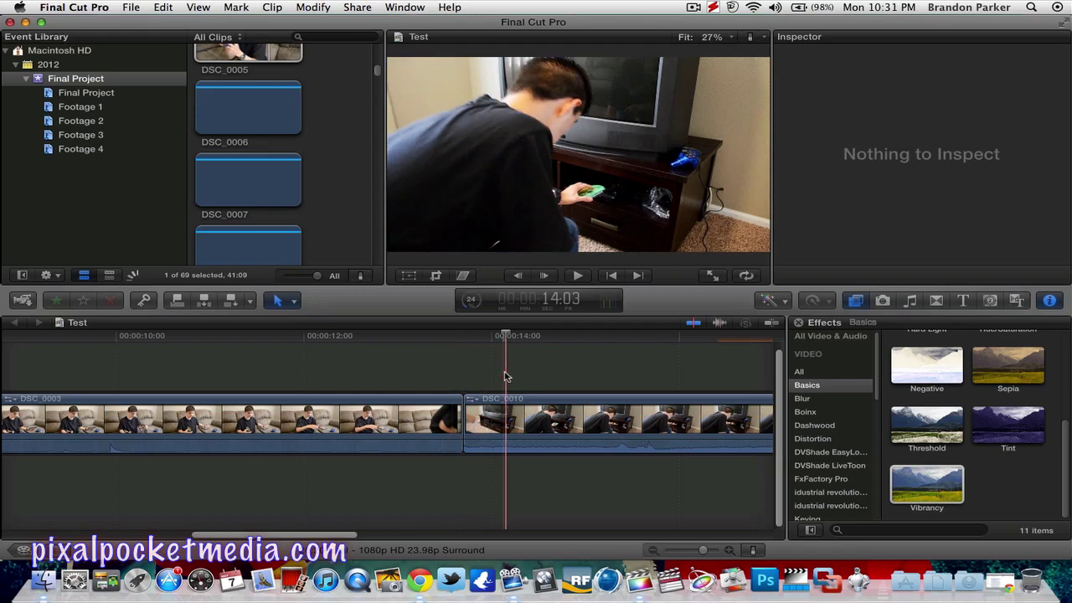
pyautogui.click(466, 374)
pyautogui.click(439, 374)
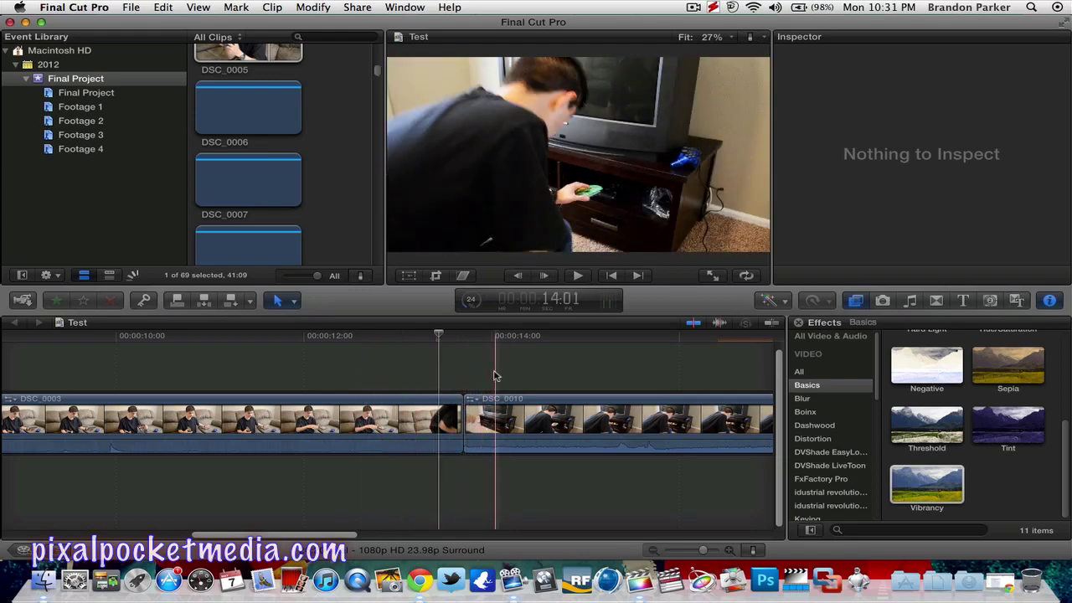
# Browse the music and sound library, including the iTunes, iLife Sound Effects and Final Cut Pro Sound Effects folders
pyautogui.moveTo(322, 536); pyautogui.dragTo(551, 534)
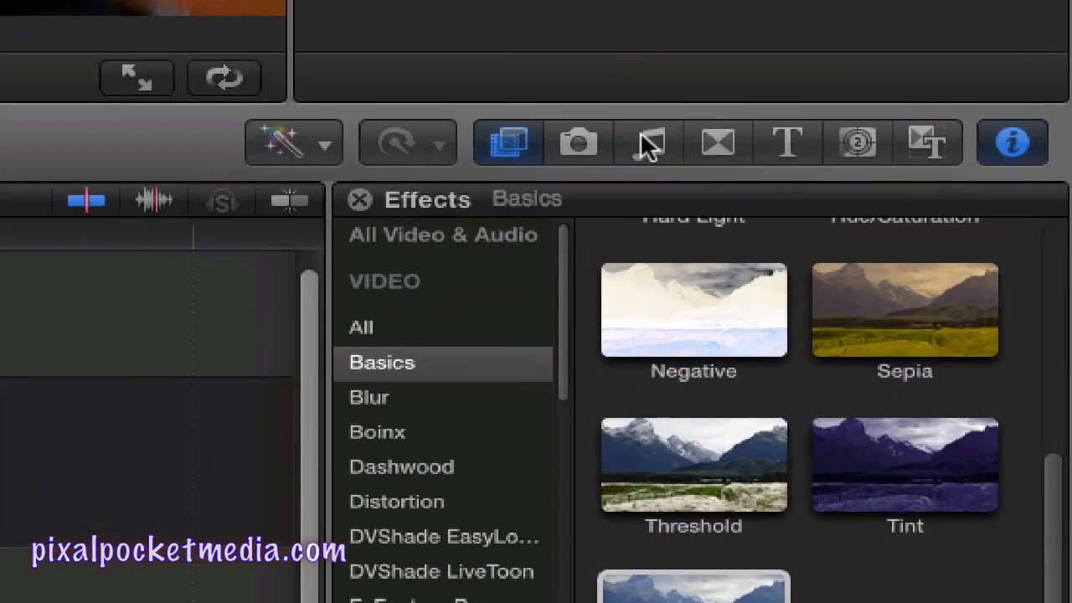
pyautogui.click(909, 300)
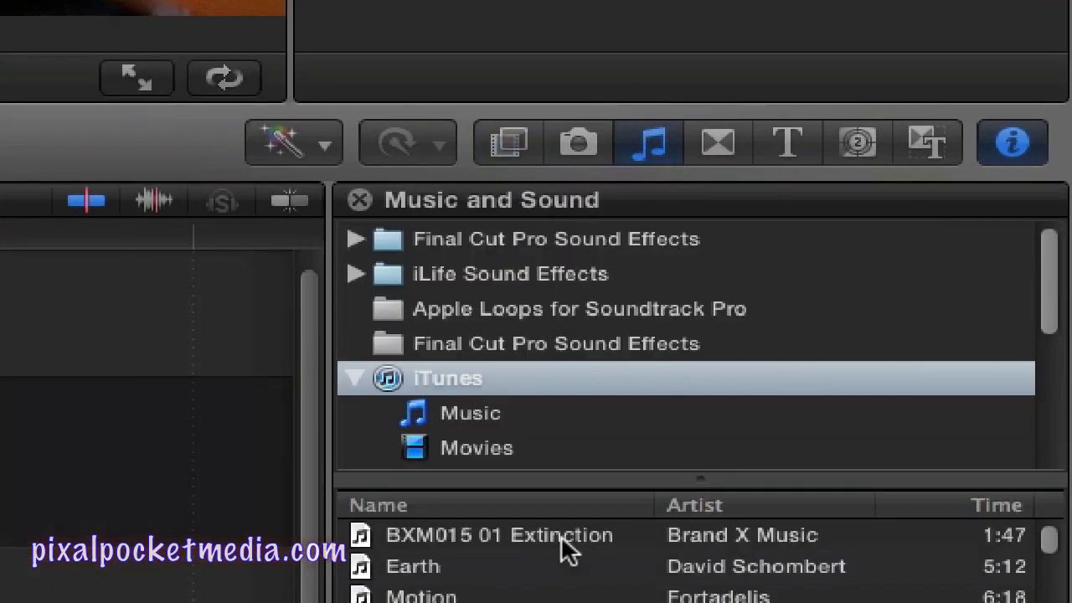
pyautogui.scroll(-5, 1057, 285)
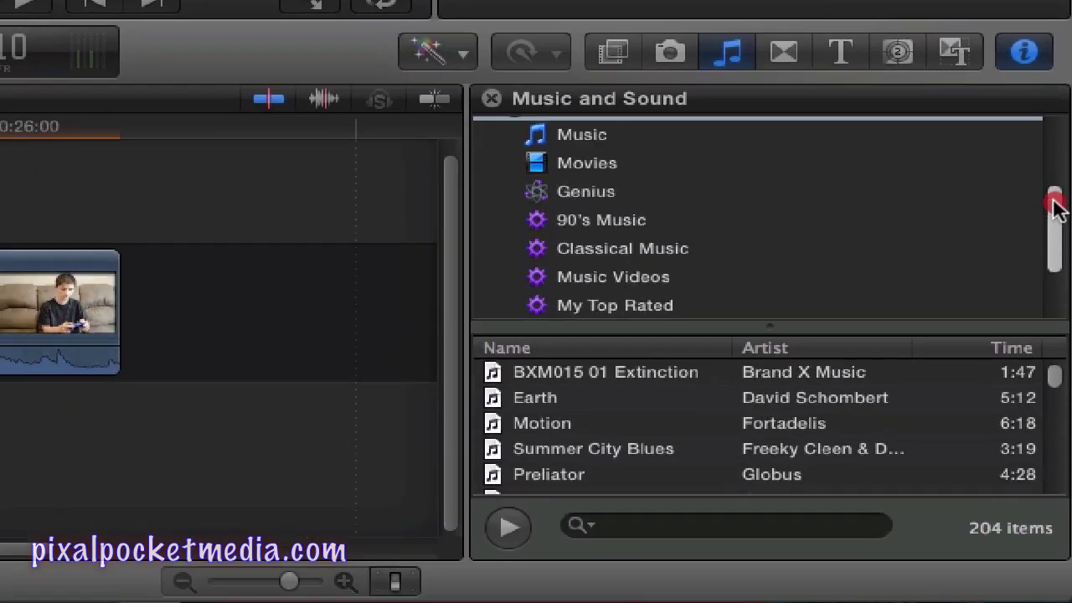
pyautogui.scroll(5, 1047, 326)
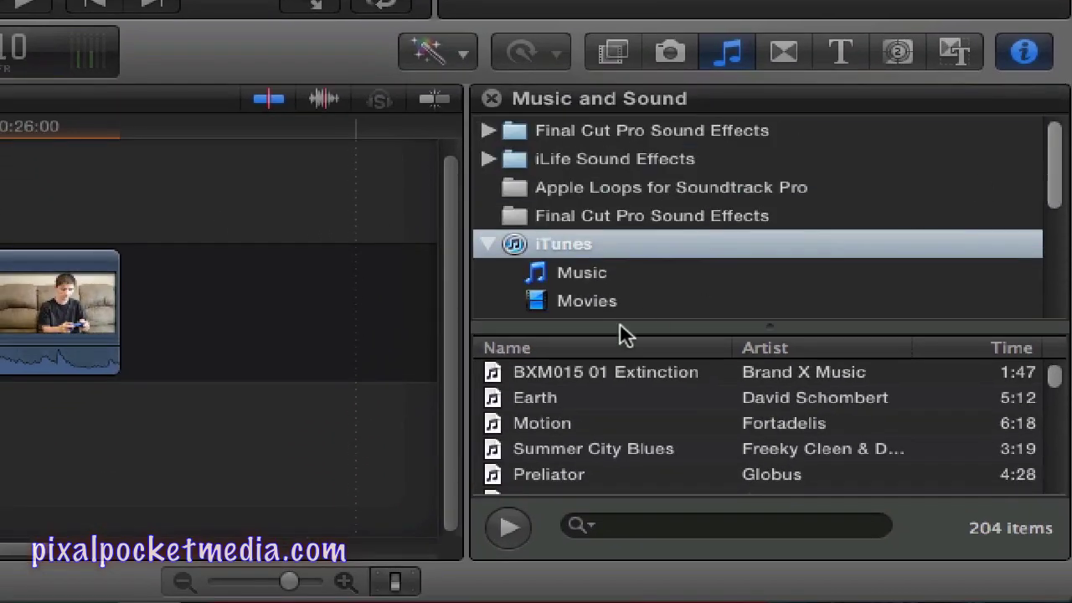
pyautogui.click(489, 160)
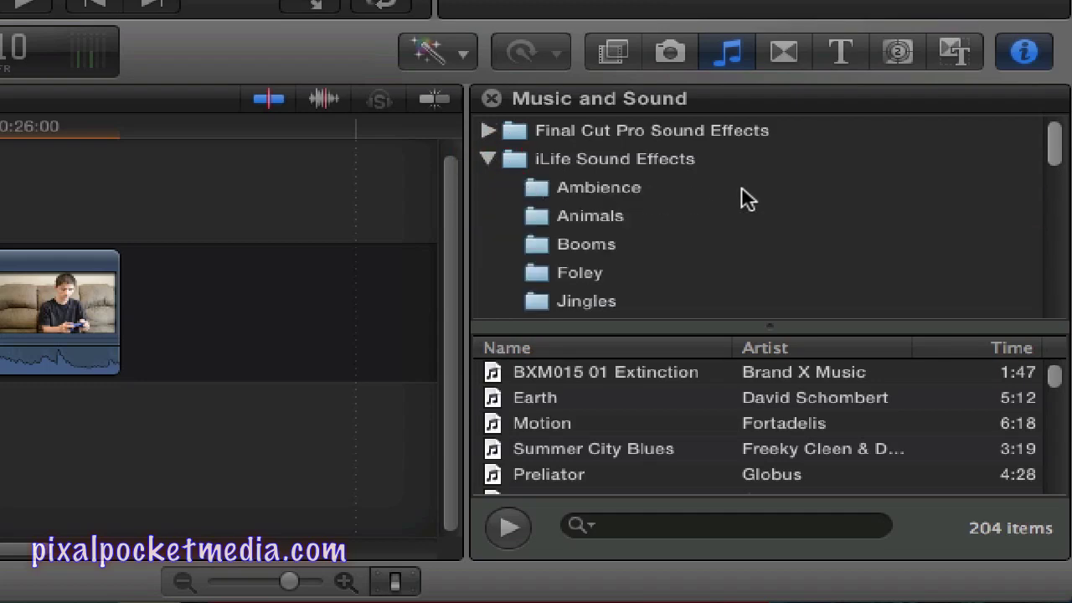
pyautogui.click(488, 131)
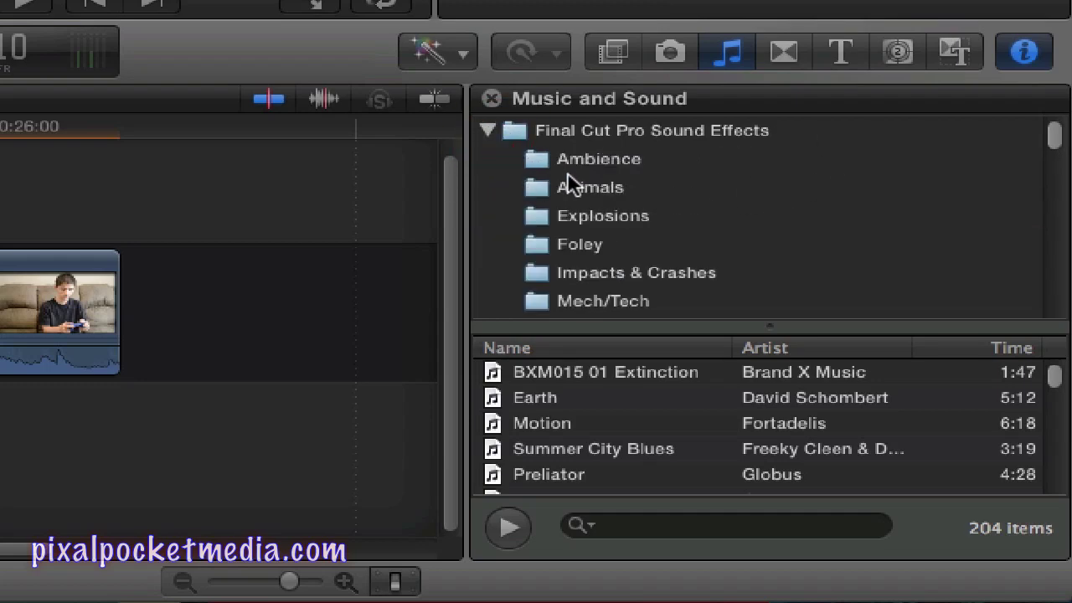
pyautogui.scroll(-1, 613, 190)
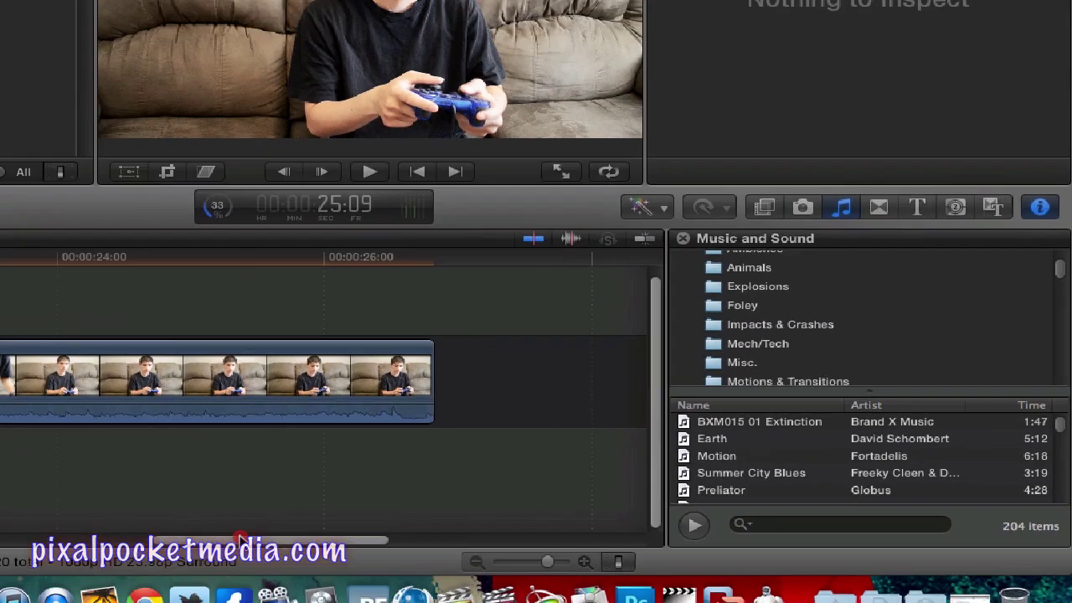
# Detach the audio from DSC_0002 and DSC_0003 at the start of the sequence and delete both detached audio clips
pyautogui.moveTo(241, 540); pyautogui.dragTo(0, 521)
pyautogui.moveTo(68, 524); pyautogui.dragTo(8, 521)
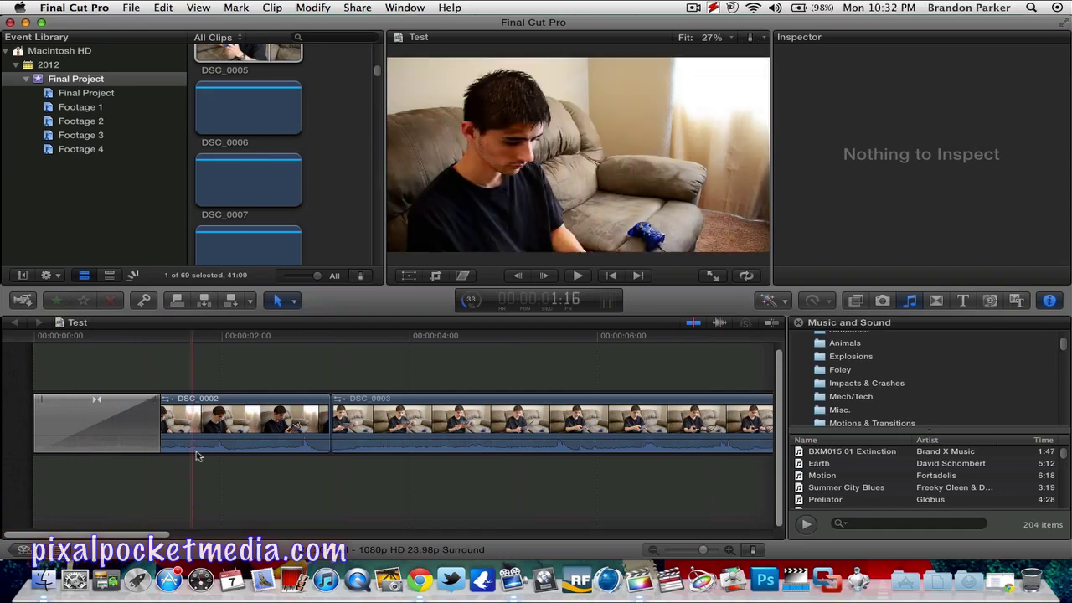
pyautogui.click(199, 453)
pyautogui.rightClick(198, 453)
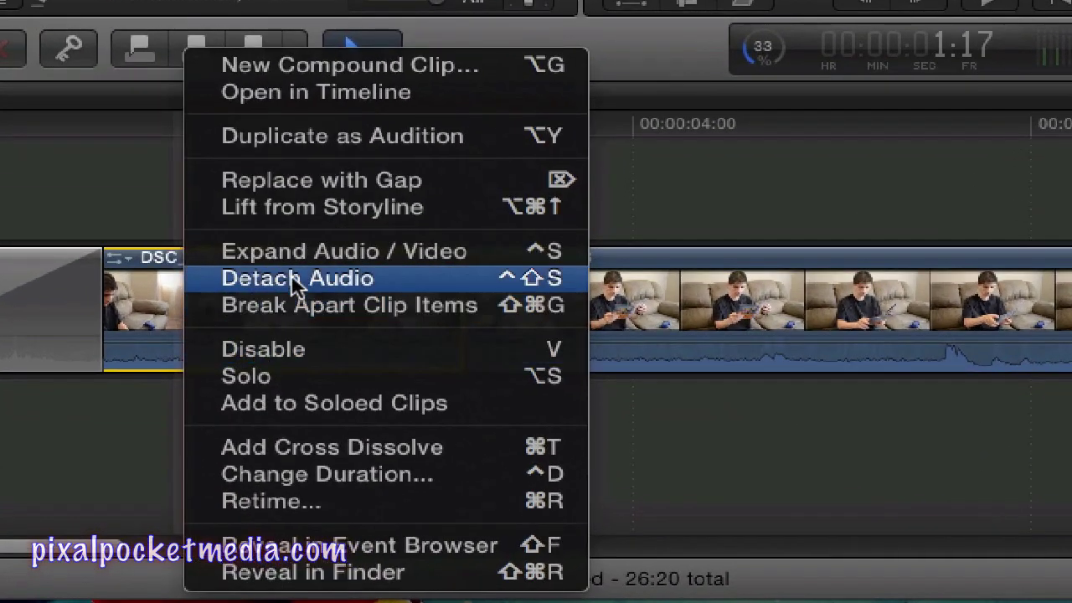
pyautogui.click(293, 279)
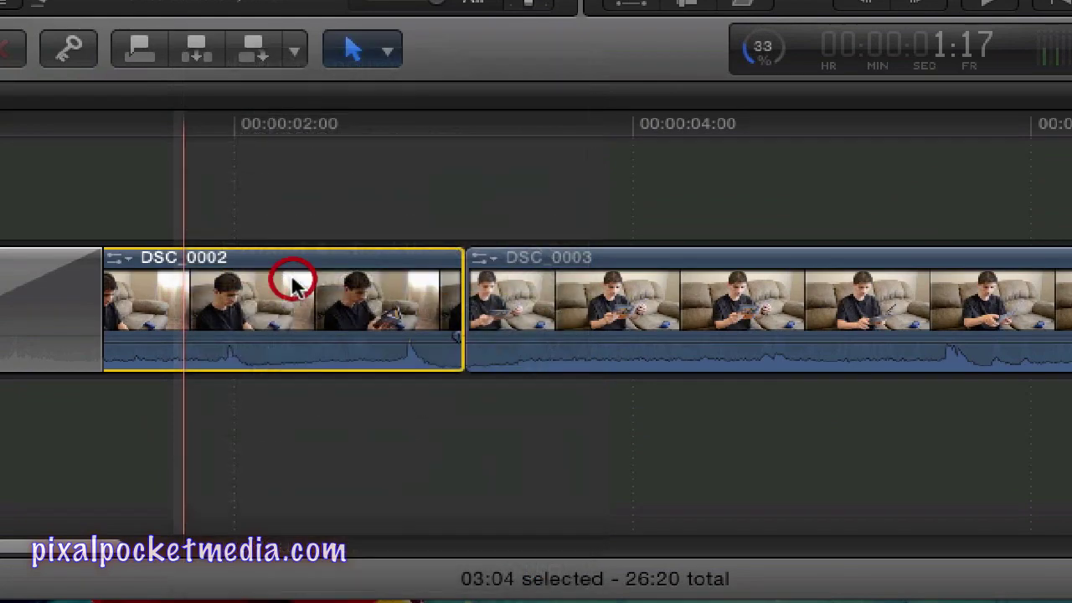
pyautogui.rightClick(541, 360)
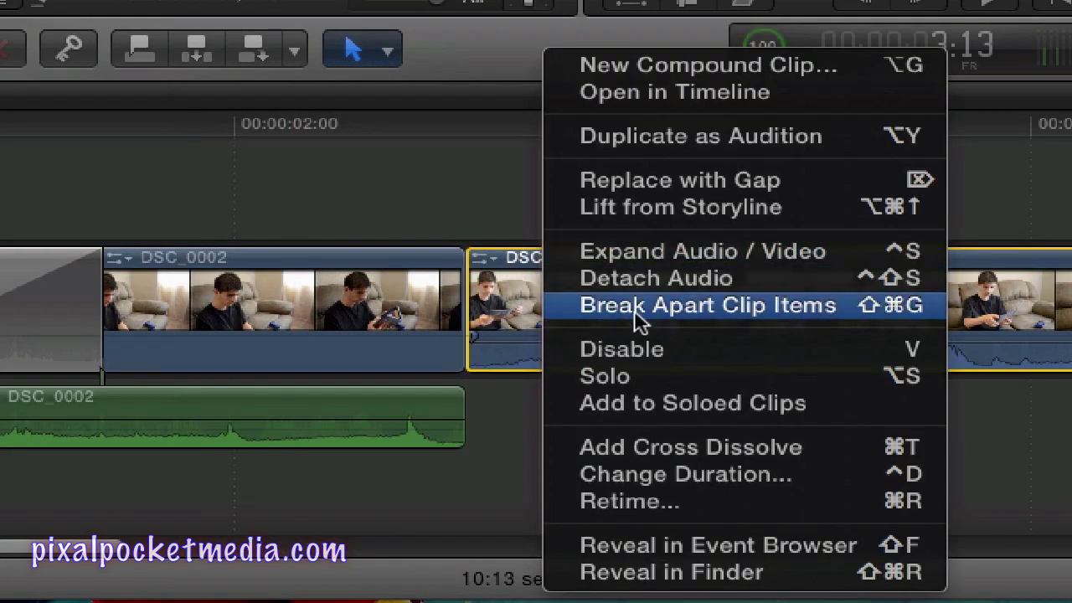
pyautogui.click(652, 278)
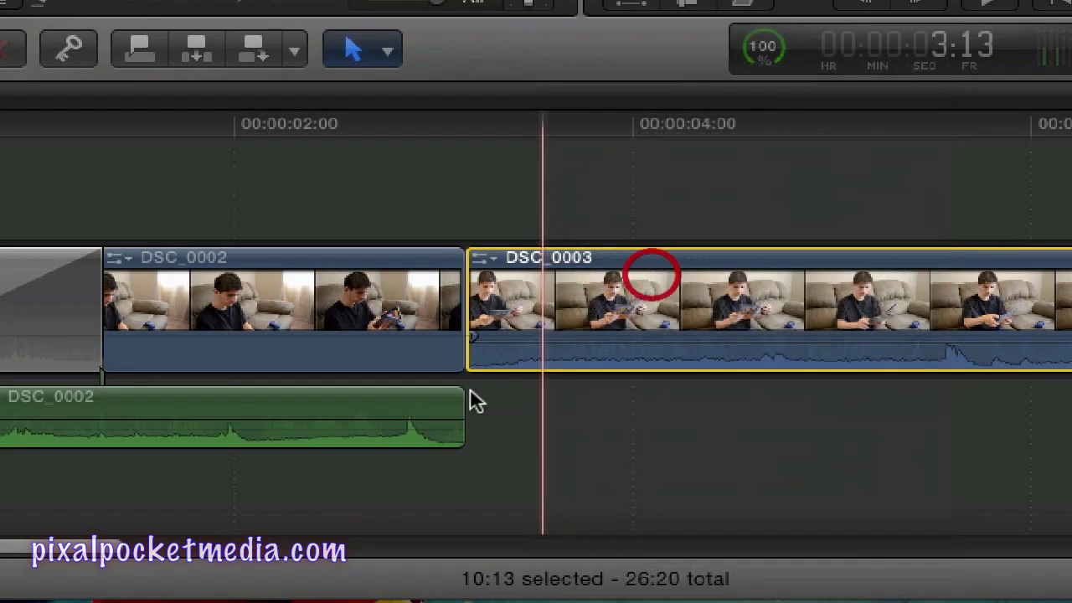
pyautogui.click(325, 401)
pyautogui.press('Delete')
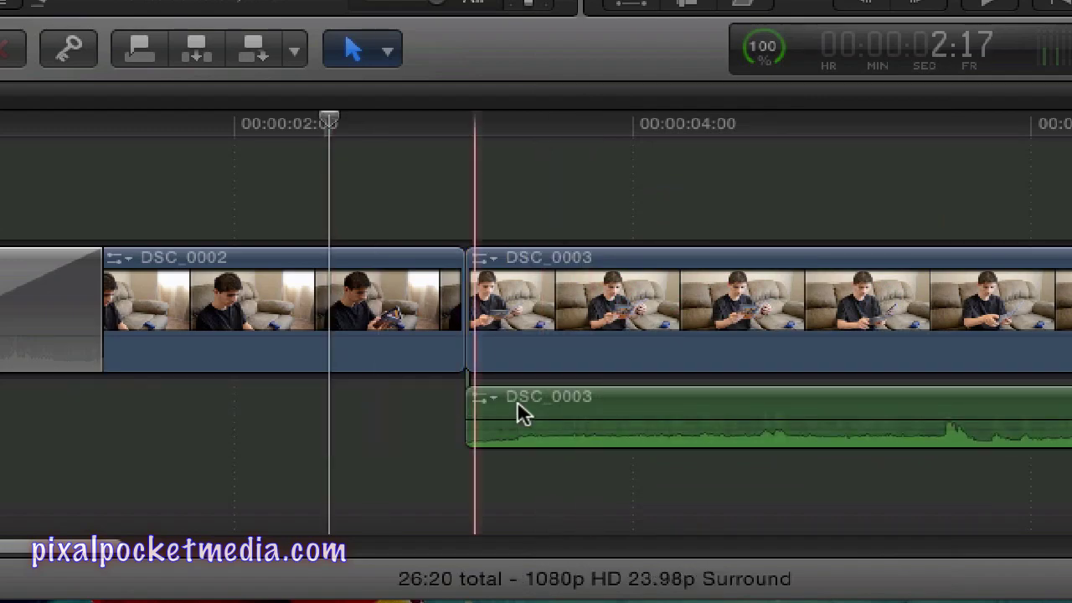
pyautogui.click(512, 404)
pyautogui.press('Delete')
# Detach the audio from DSC_0010 and delete the detached audio clip
pyautogui.moveTo(210, 538); pyautogui.dragTo(371, 538)
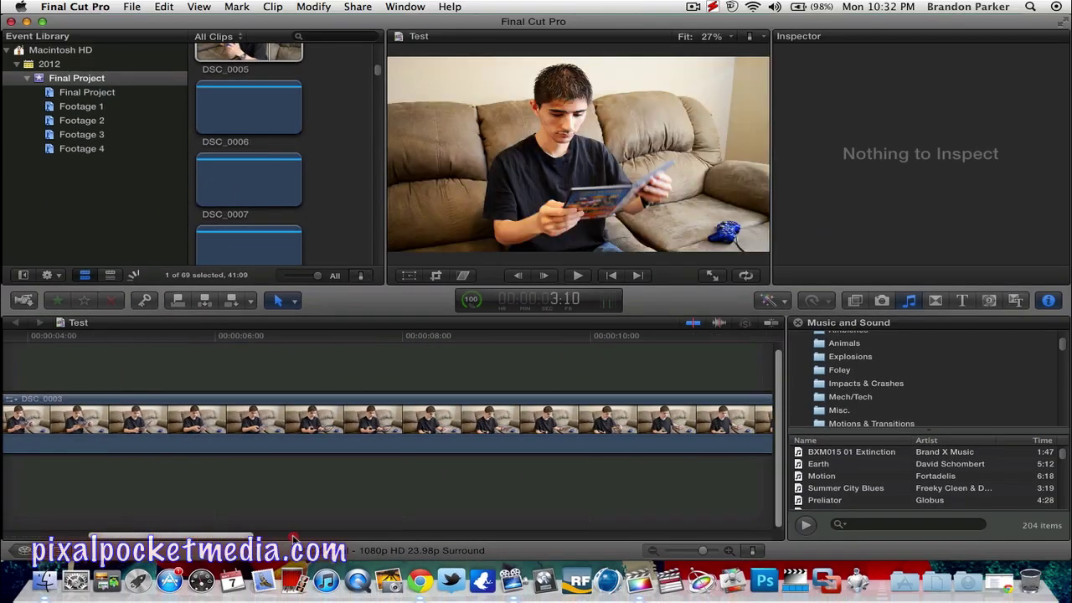
pyautogui.rightClick(385, 450)
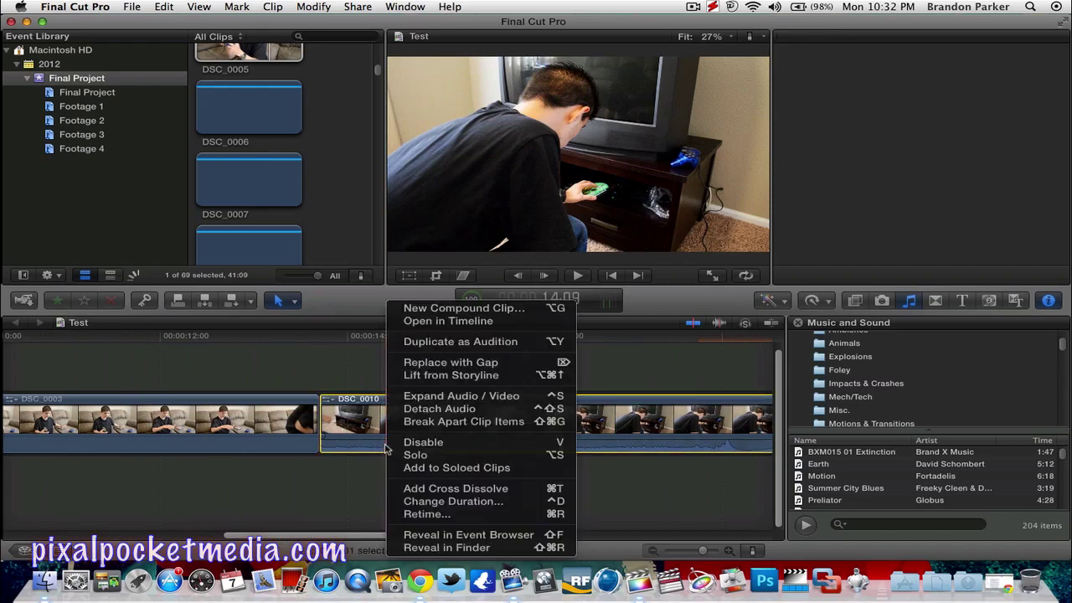
pyautogui.click(453, 417)
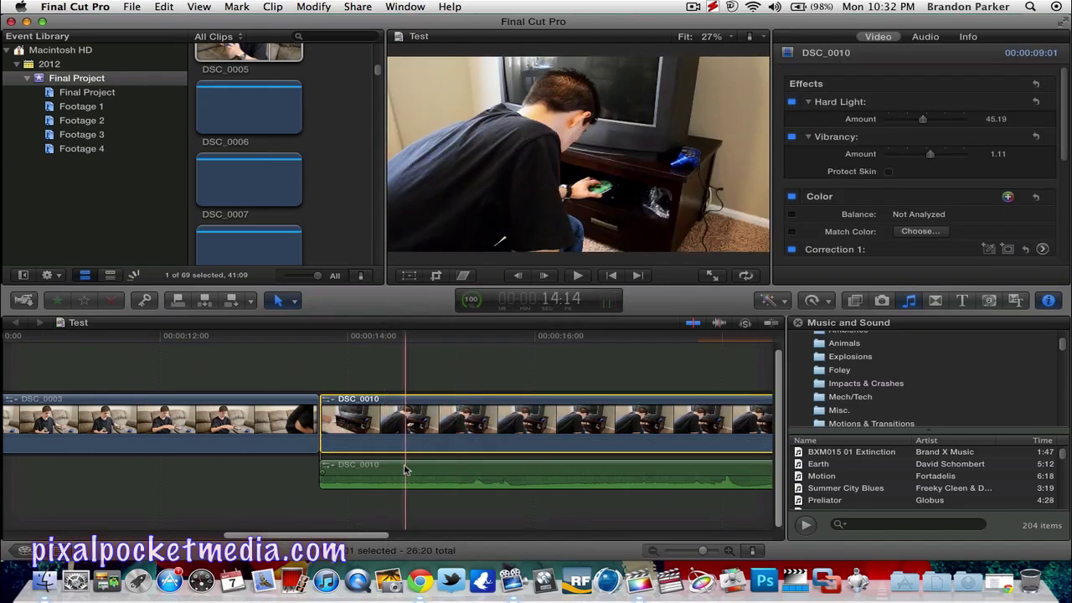
pyautogui.press('Delete')
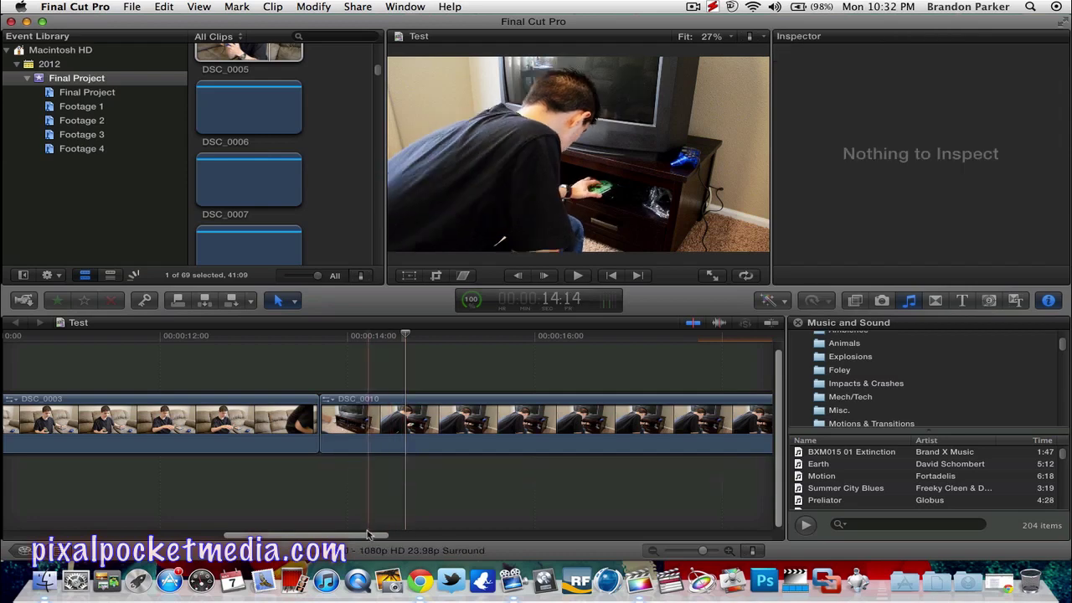
# Detach the audio from DSC_0007 at the end of the sequence and delete it
pyautogui.moveTo(369, 534); pyautogui.dragTo(566, 534)
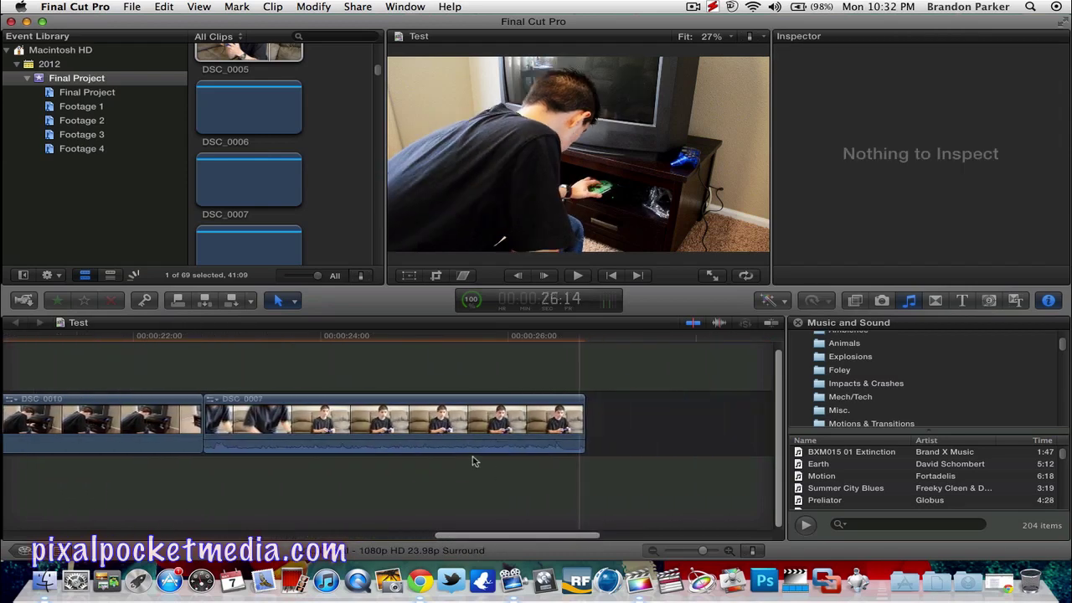
pyautogui.rightClick(448, 453)
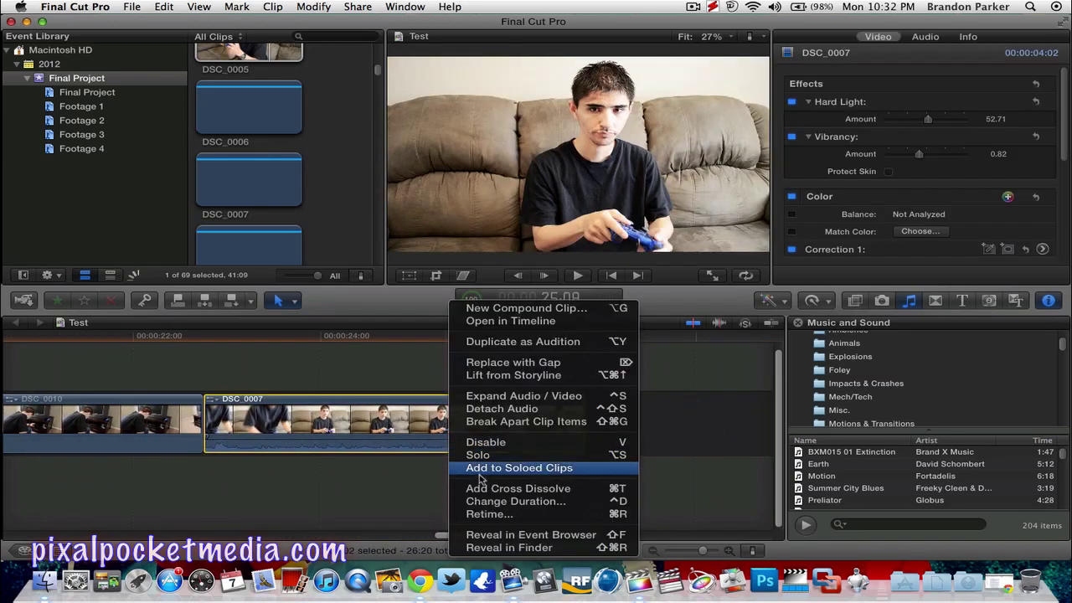
pyautogui.click(495, 408)
pyautogui.click(429, 468)
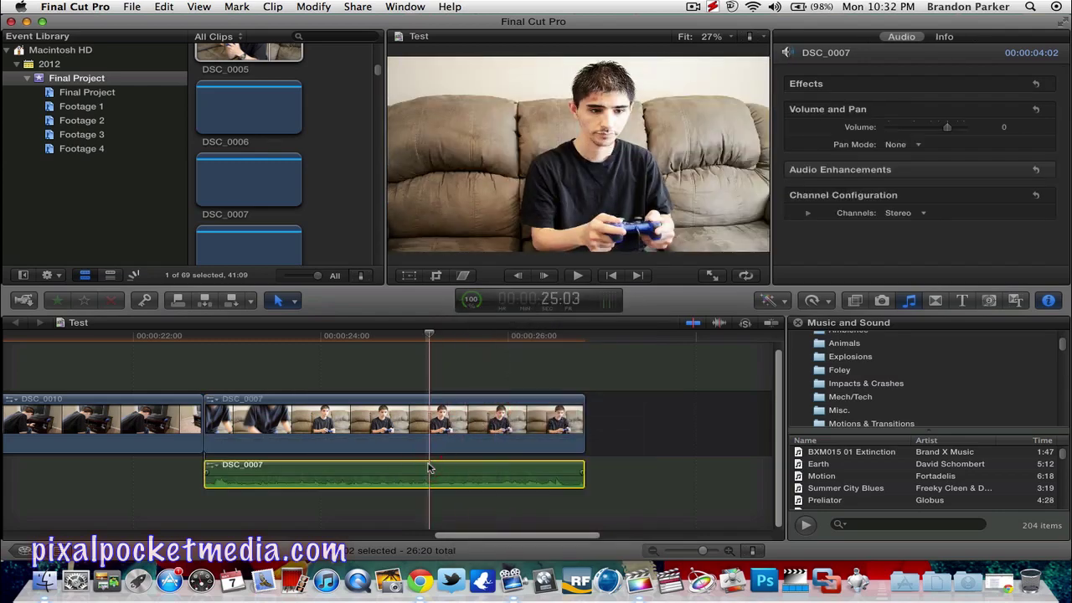
pyautogui.press('Delete')
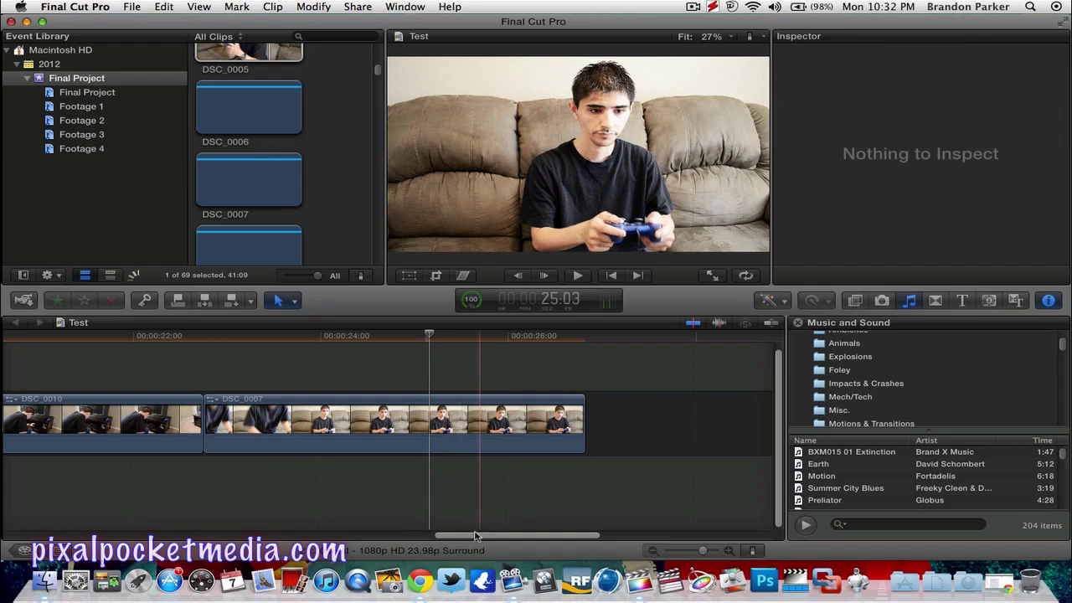
# Review several points through DSC_0002 and DSC_0003 at the beginning of the sequence
pyautogui.moveTo(439, 535); pyautogui.dragTo(57, 526)
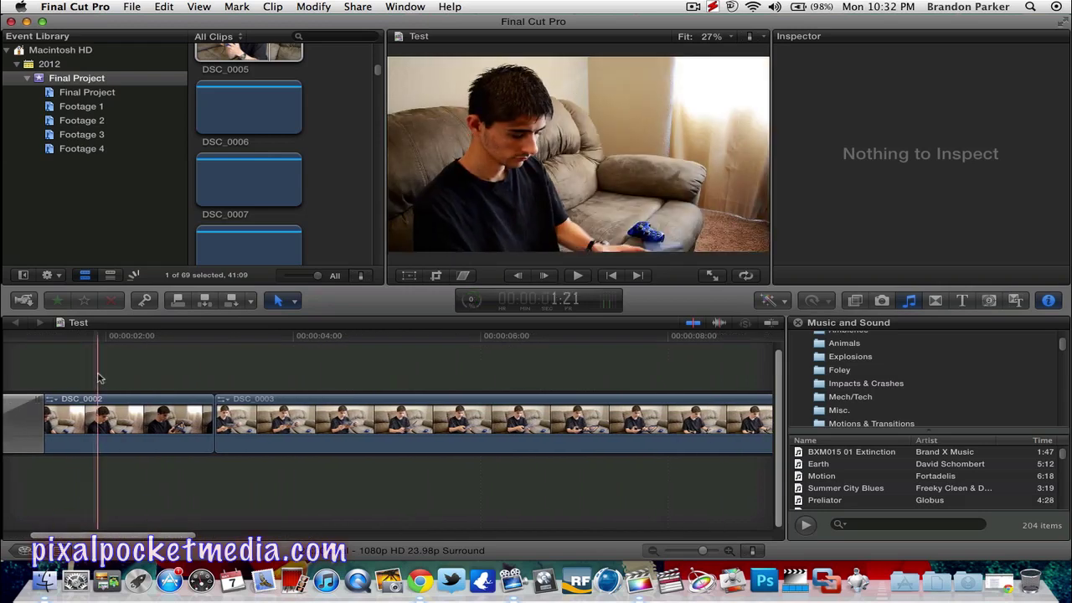
pyautogui.click(101, 377)
pyautogui.click(156, 377)
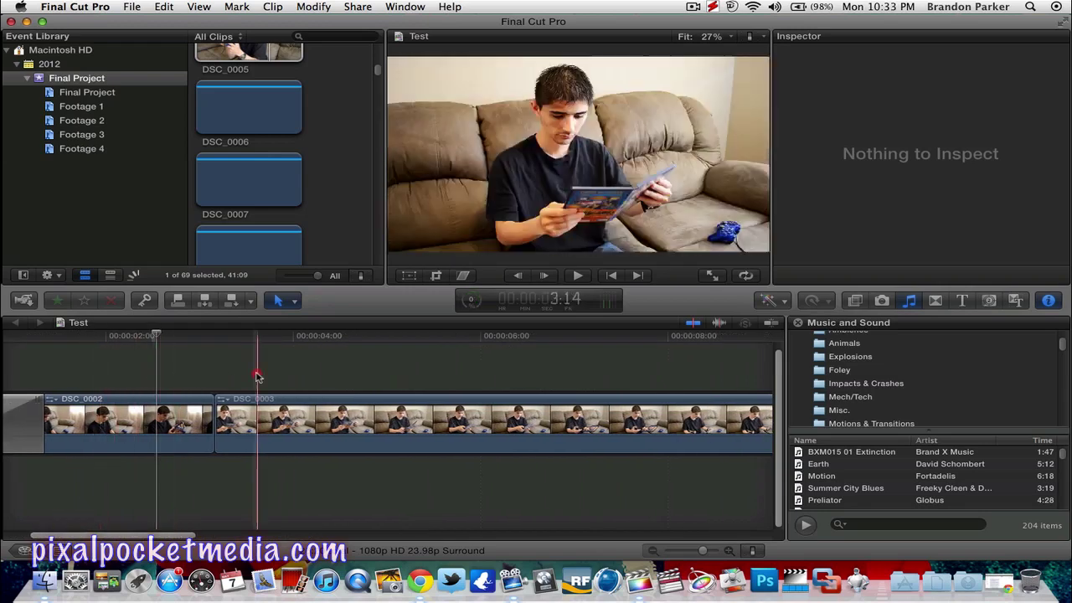
pyautogui.click(494, 376)
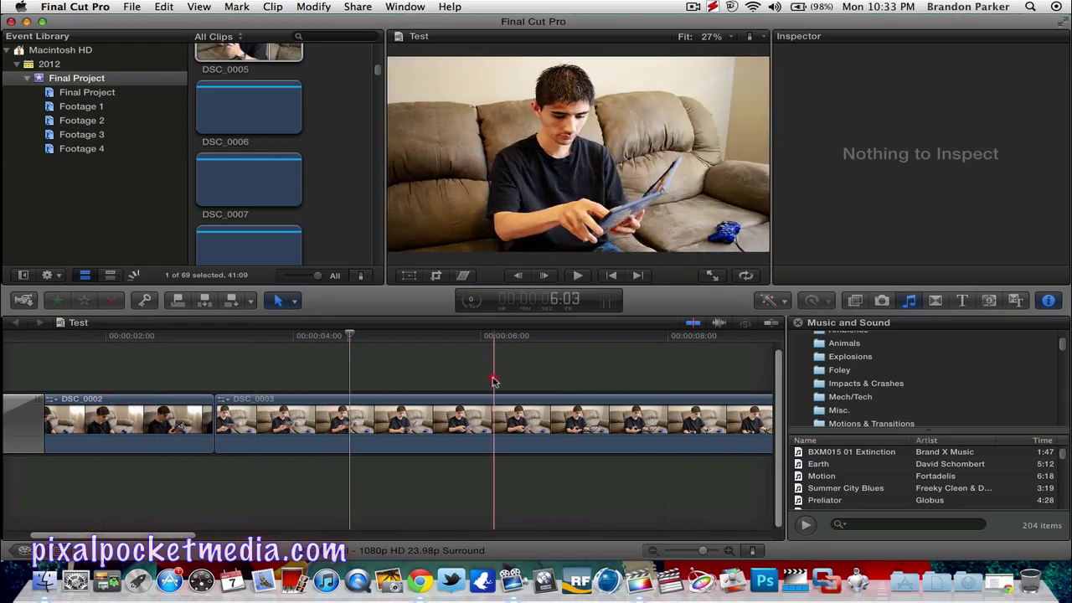
pyautogui.click(161, 382)
pyautogui.moveTo(78, 533); pyautogui.dragTo(50, 534)
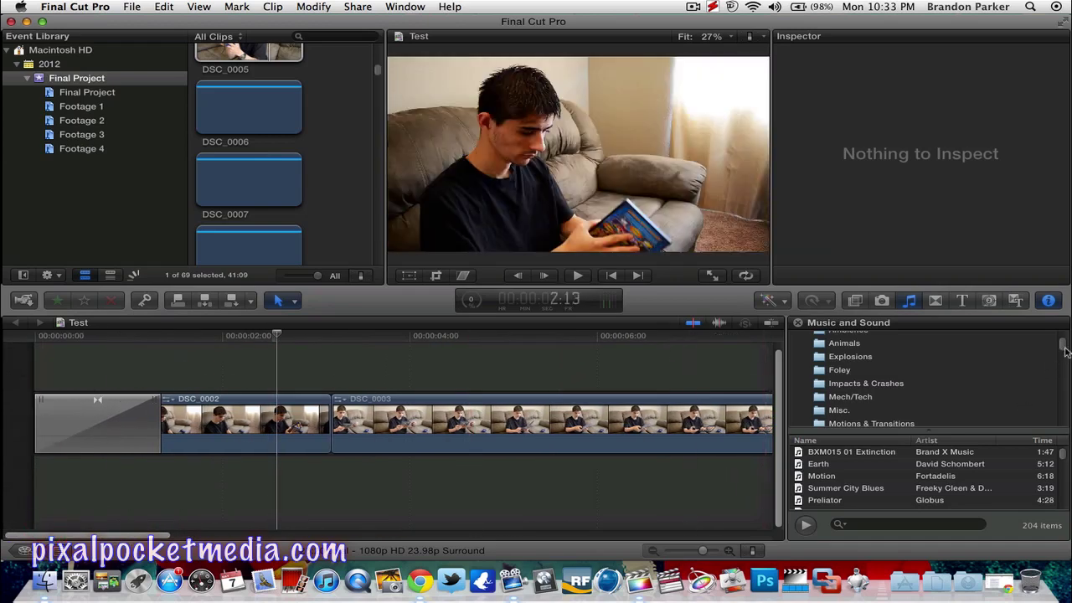
# Find the Neolith music clip among the event clips and append it to the end of the sequence
pyautogui.moveTo(1060, 347)
pyautogui.mouseDown()
pyautogui.moveTo(1059, 365)
pyautogui.moveTo(1063, 337)
pyautogui.mouseUp()
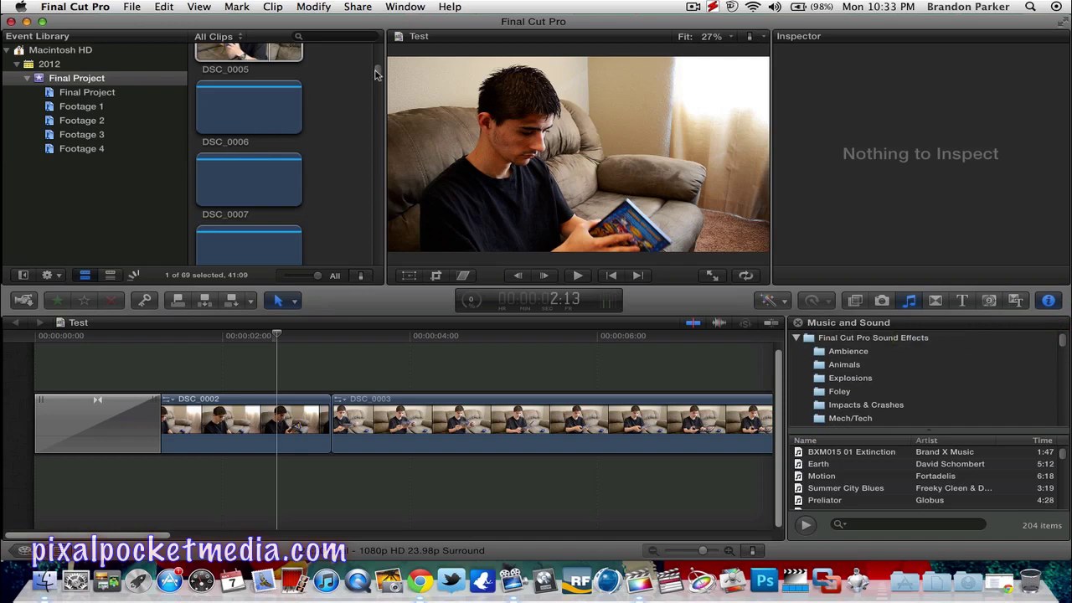
pyautogui.moveTo(376, 74); pyautogui.dragTo(374, 270)
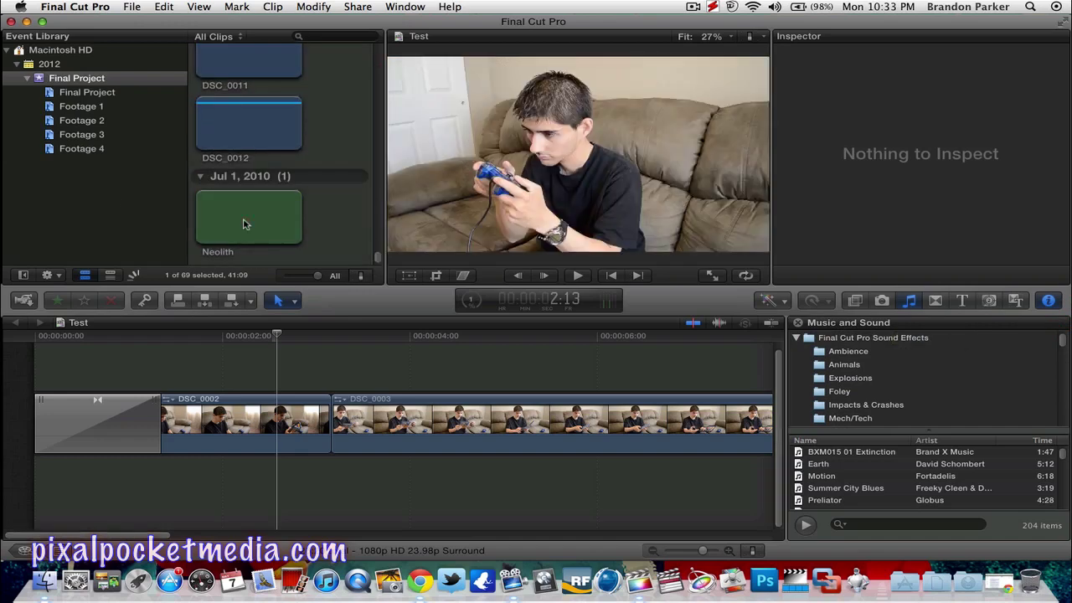
pyautogui.click(285, 227)
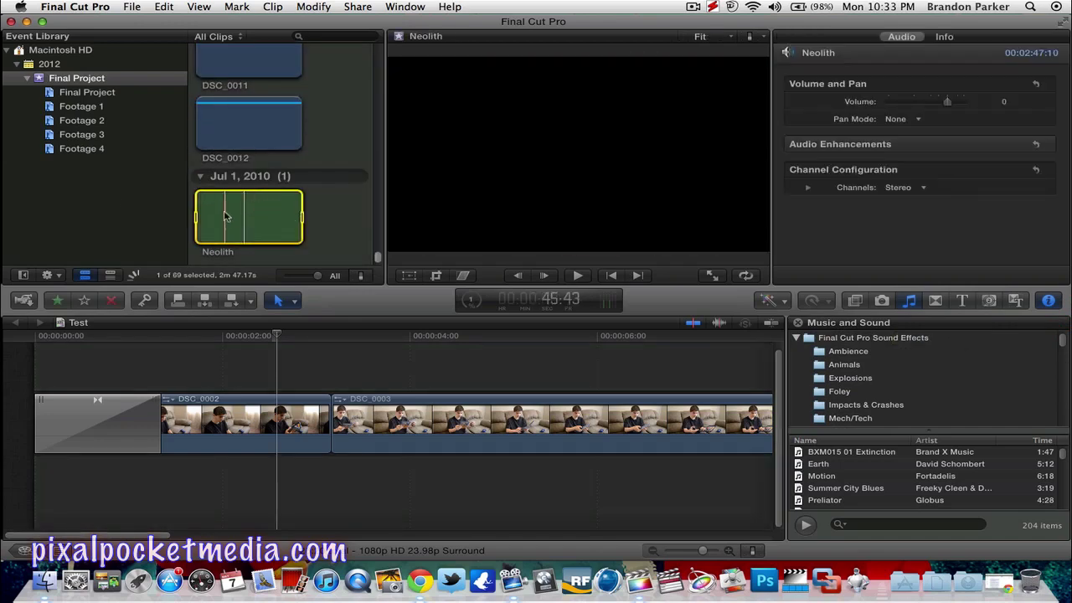
pyautogui.click(326, 228)
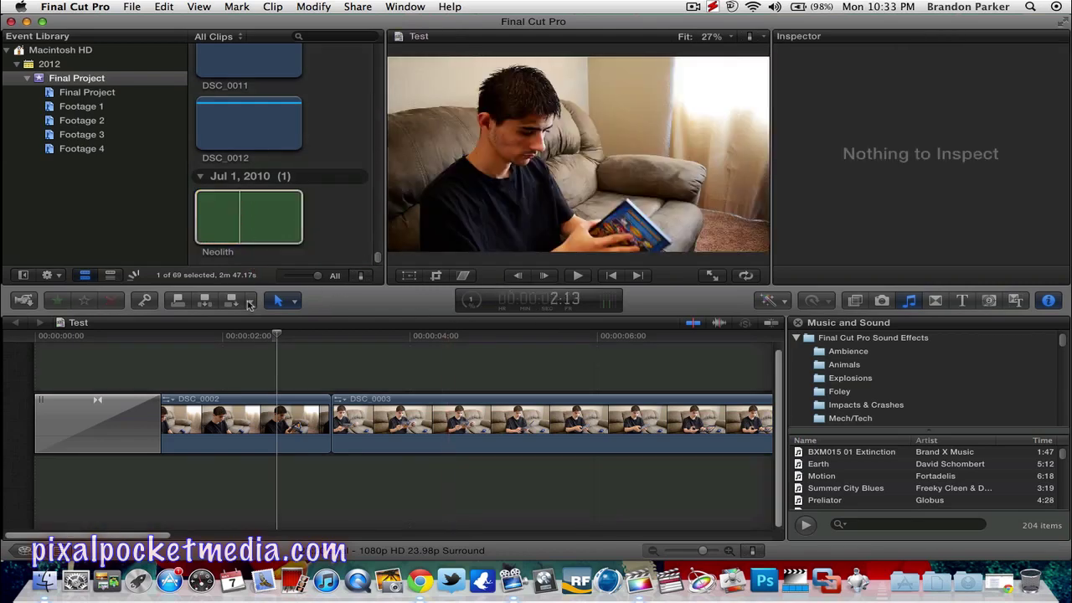
pyautogui.click(248, 303)
pyautogui.click(232, 300)
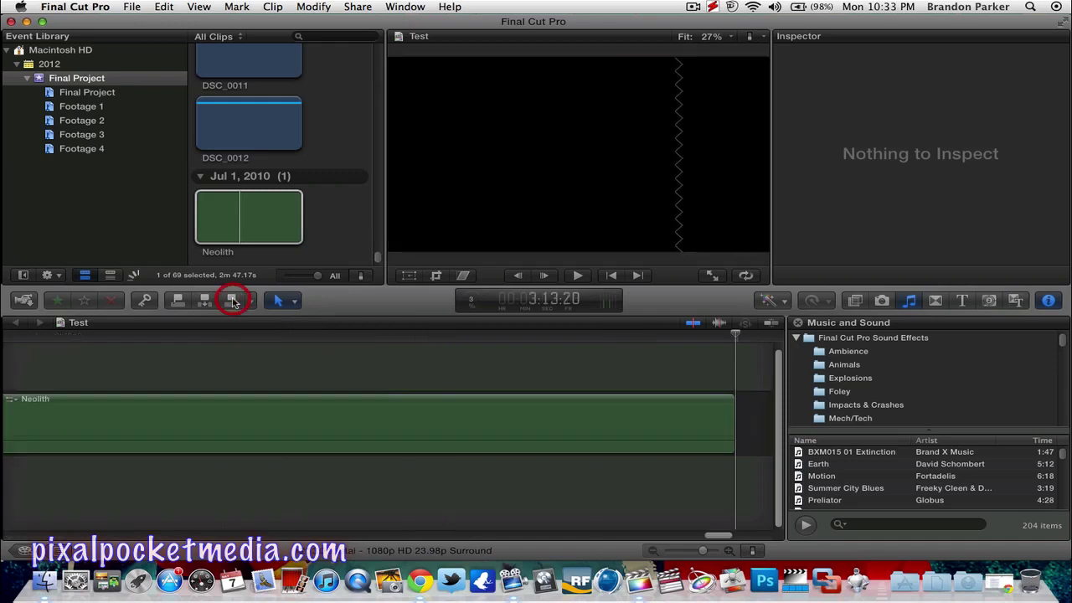
# Move the Neolith clip below the video as connected audio and align its start with the beginning of the sequence
pyautogui.moveTo(718, 540); pyautogui.dragTo(113, 537)
pyautogui.moveTo(241, 404); pyautogui.dragTo(25, 502)
pyautogui.moveTo(99, 536); pyautogui.dragTo(77, 536)
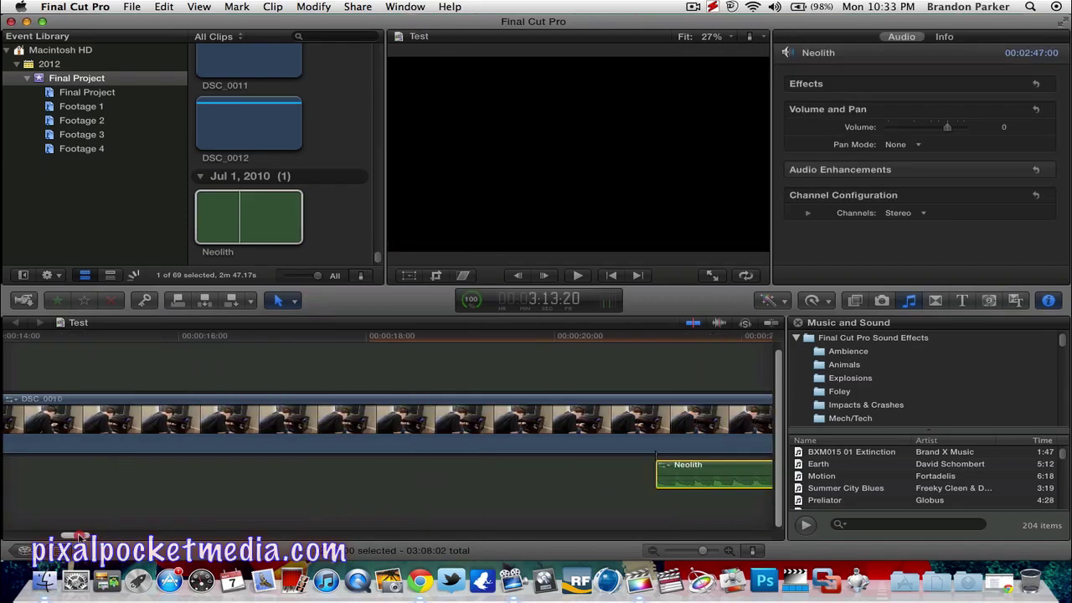
pyautogui.moveTo(661, 474); pyautogui.dragTo(93, 471)
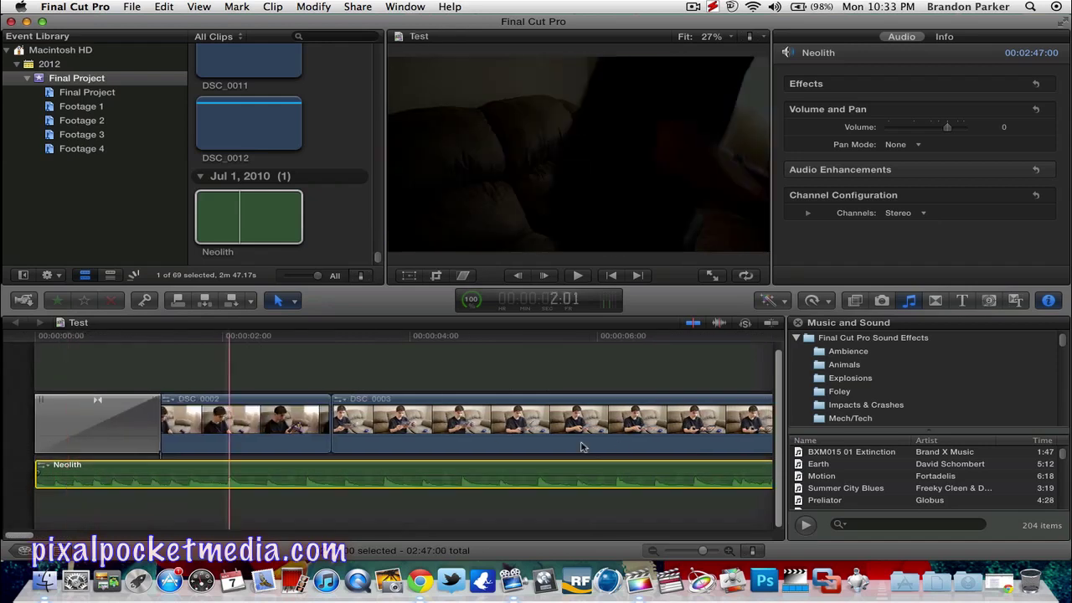
# Show the Effects browser and check the effect and audio options available for the Neolith clip
pyautogui.click(854, 306)
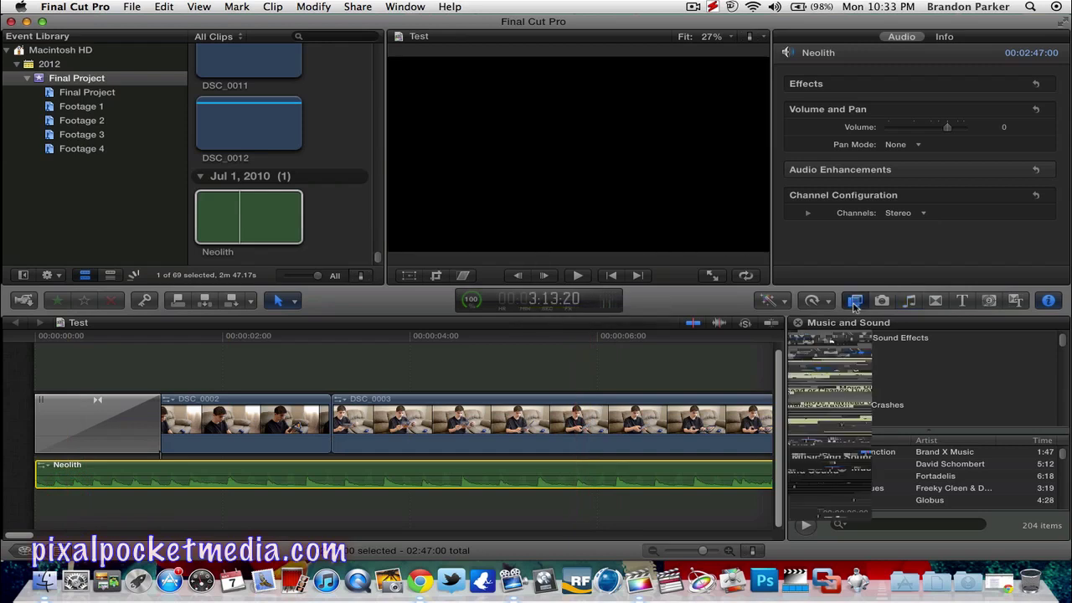
pyautogui.click(50, 468)
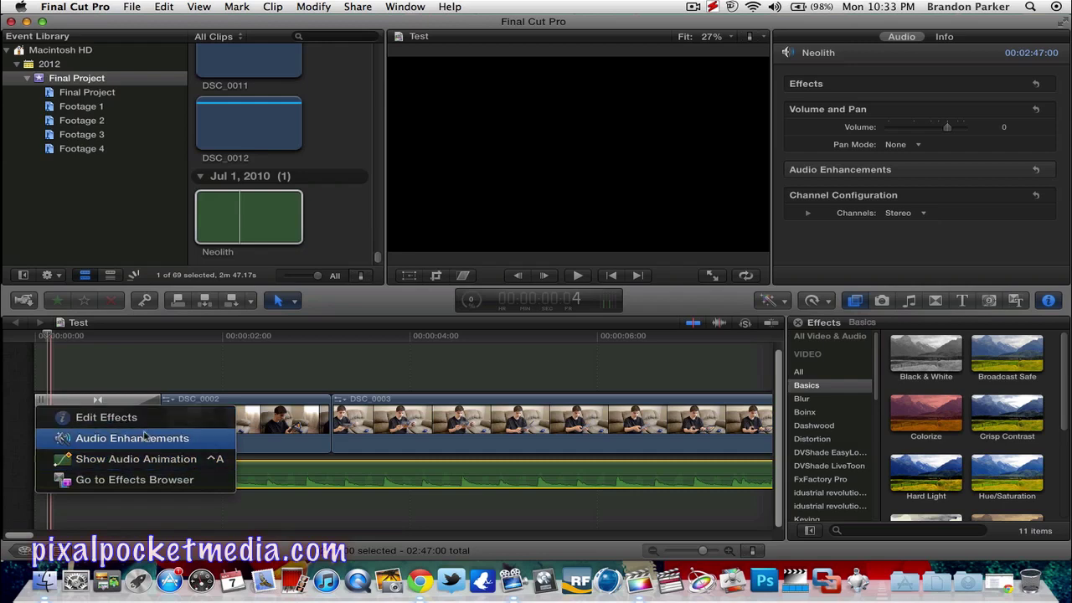
pyautogui.click(254, 469)
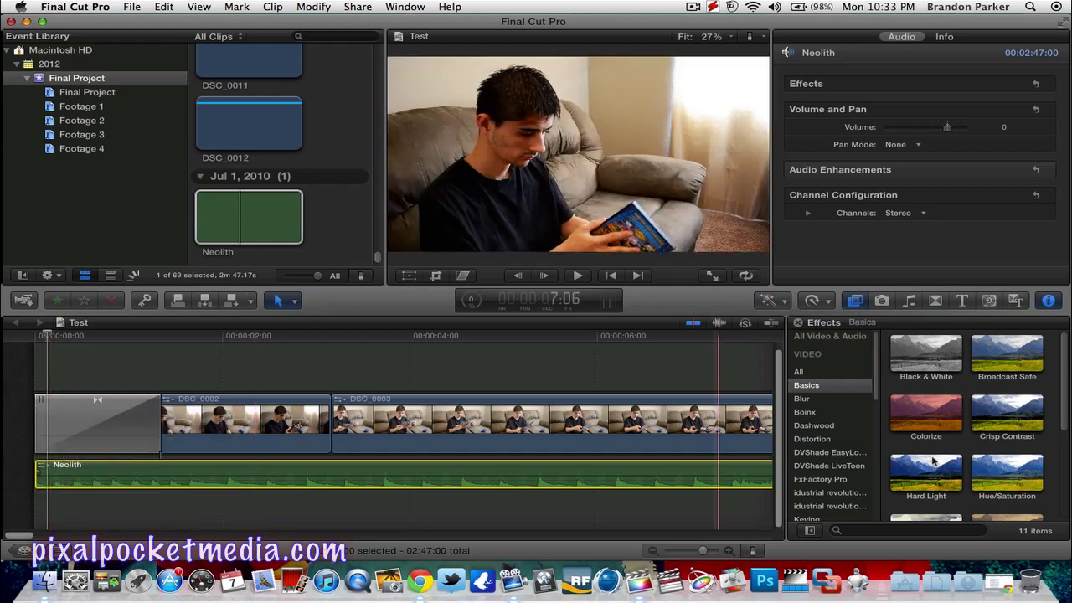
# Show the Dissolves transitions and fade in the Neolith audio over about the first four seconds of the sequence
pyautogui.click(930, 305)
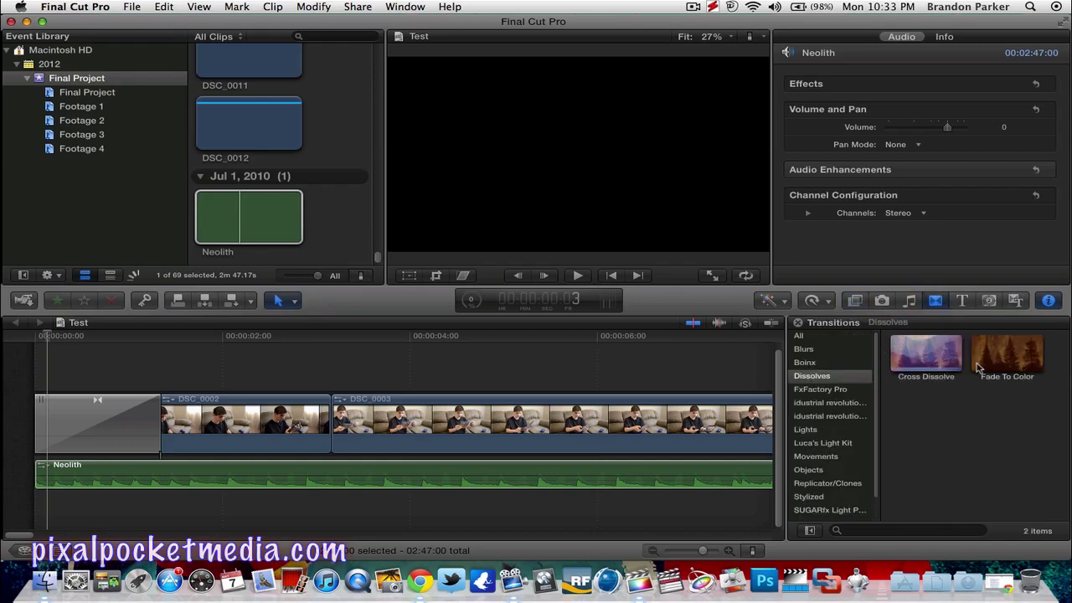
pyautogui.click(57, 481)
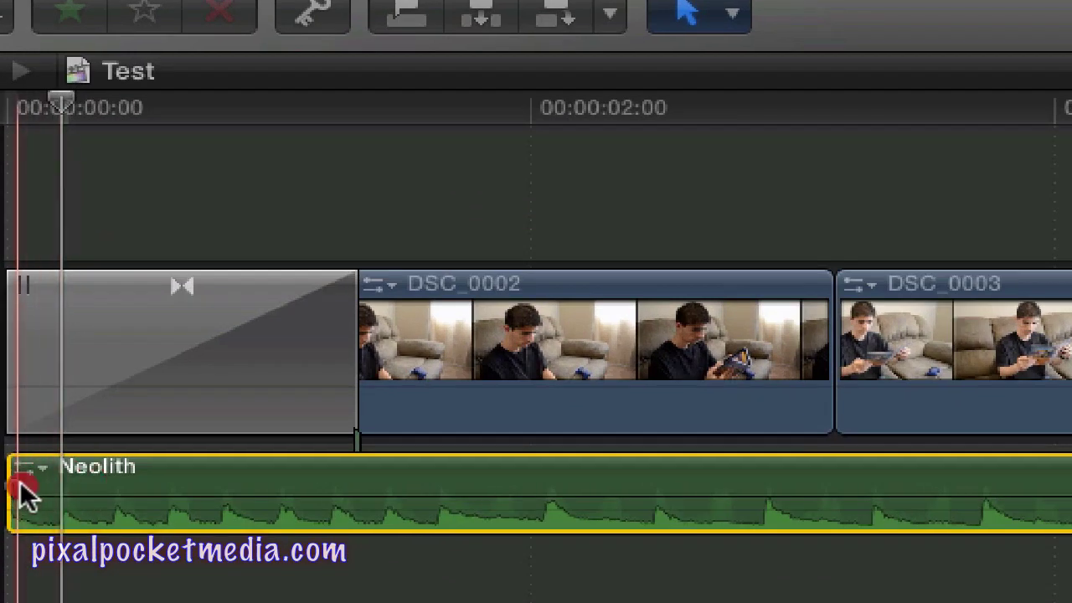
pyautogui.moveTo(21, 485); pyautogui.dragTo(1071, 496)
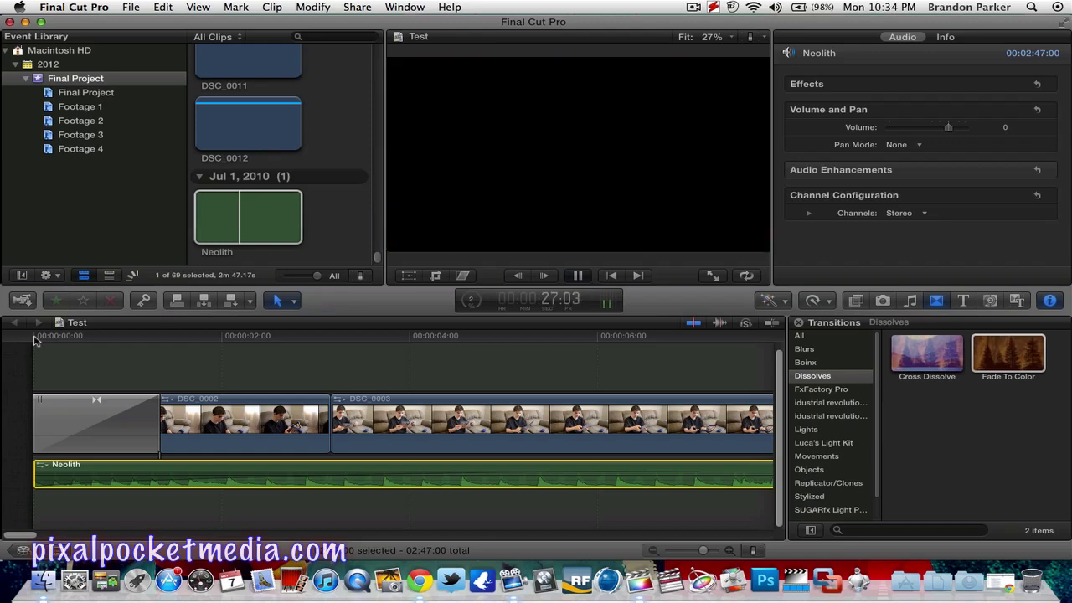
# Stop playback and review the opening fade and DSC_0002 with the Neolith fade-in at the beginning of the sequence
pyautogui.press('space')
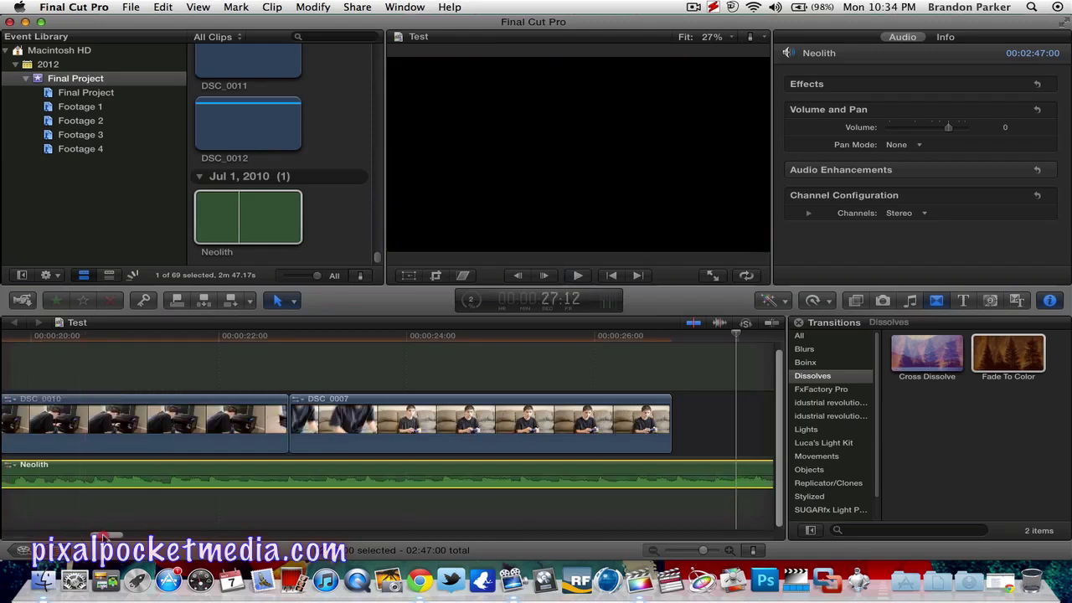
pyautogui.moveTo(98, 536); pyautogui.dragTo(2, 539)
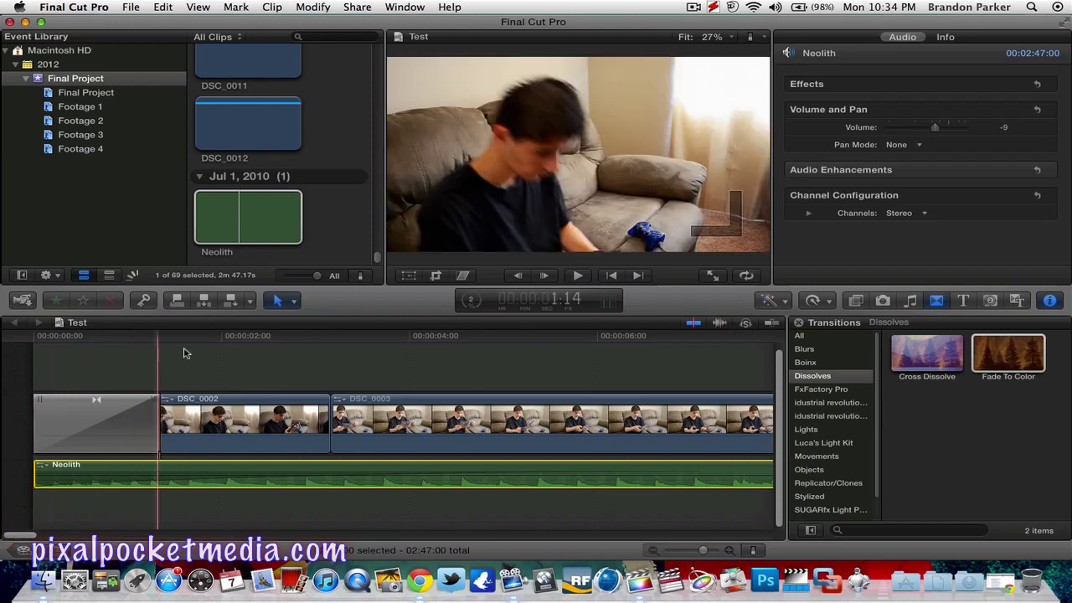
pyautogui.click(279, 374)
pyautogui.moveTo(423, 379); pyautogui.dragTo(261, 376)
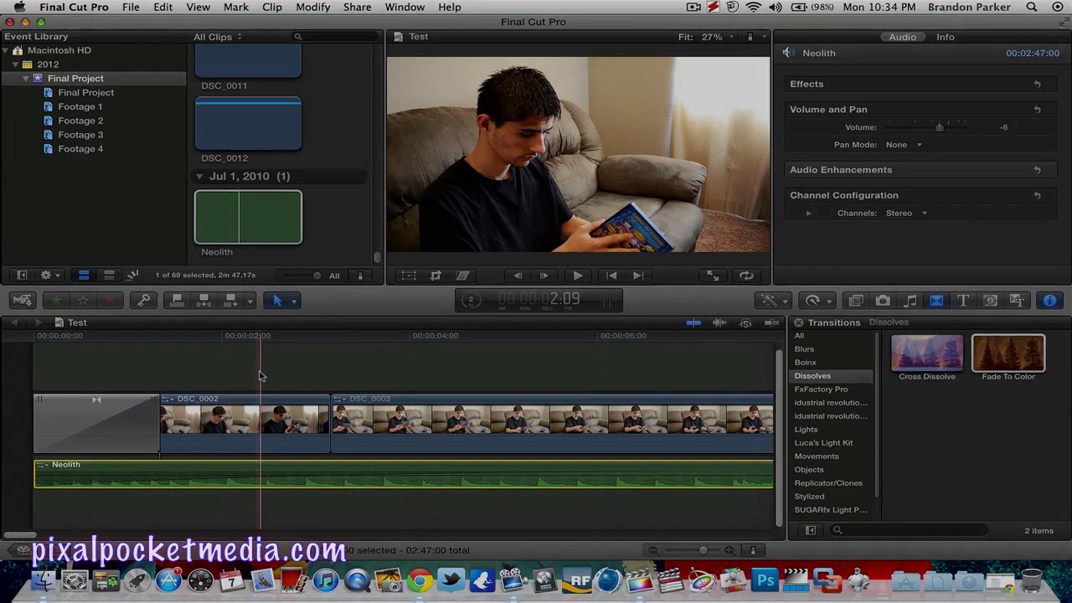